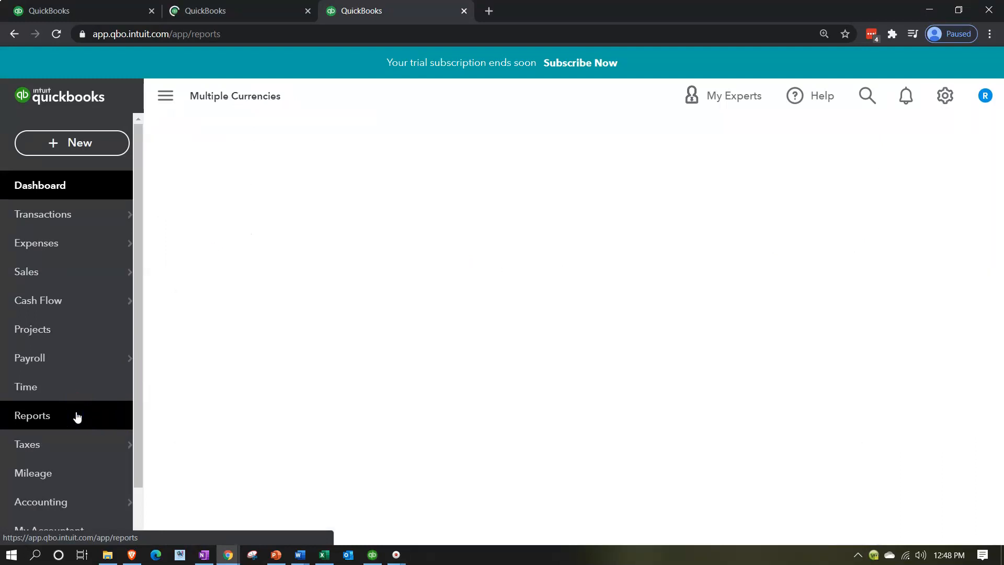
- Open the Profit and Loss report from the favorite reports
left_click(227, 414)
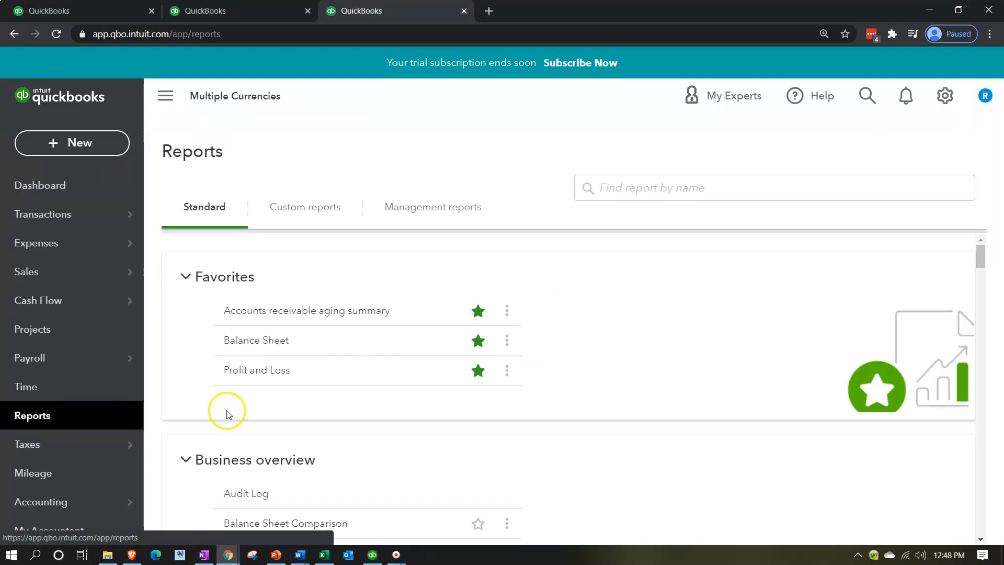
left_click(234, 468)
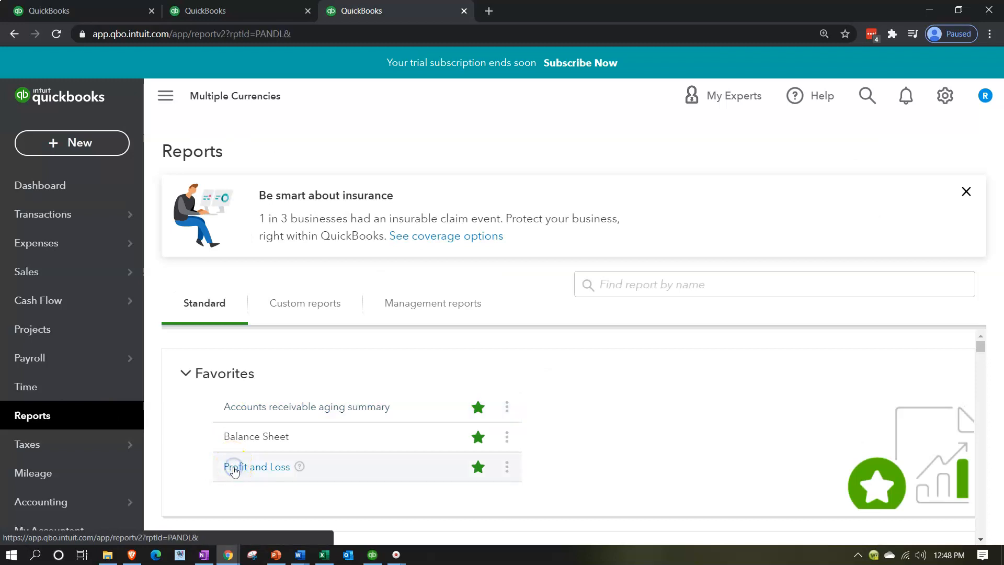
scroll(263, 417, "down", 1)
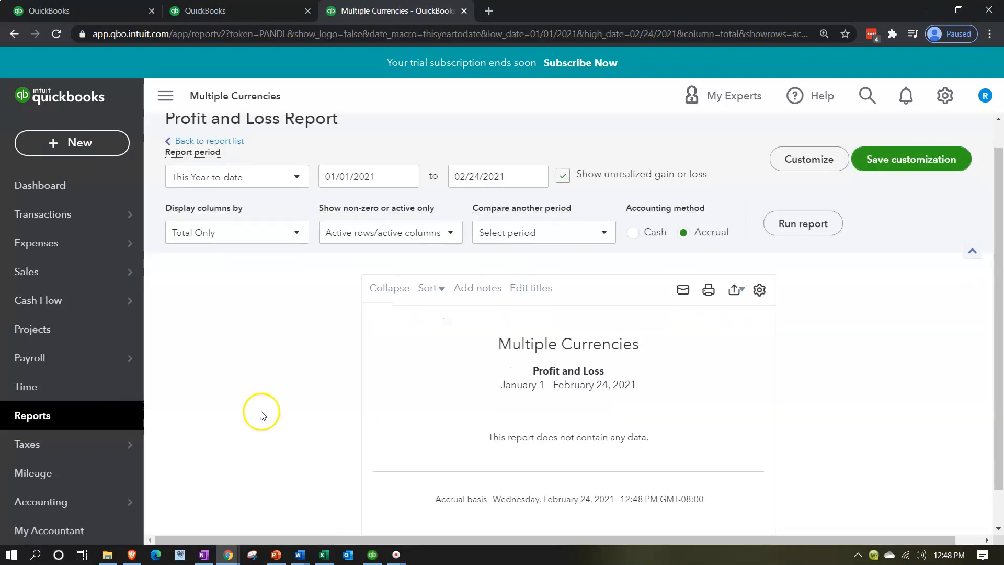
scroll(260, 412, "up", 1)
- Run the Profit and Loss report for 01/01/2020 to 12/31/2020 and collapse the navigation sidebar
left_click(370, 205)
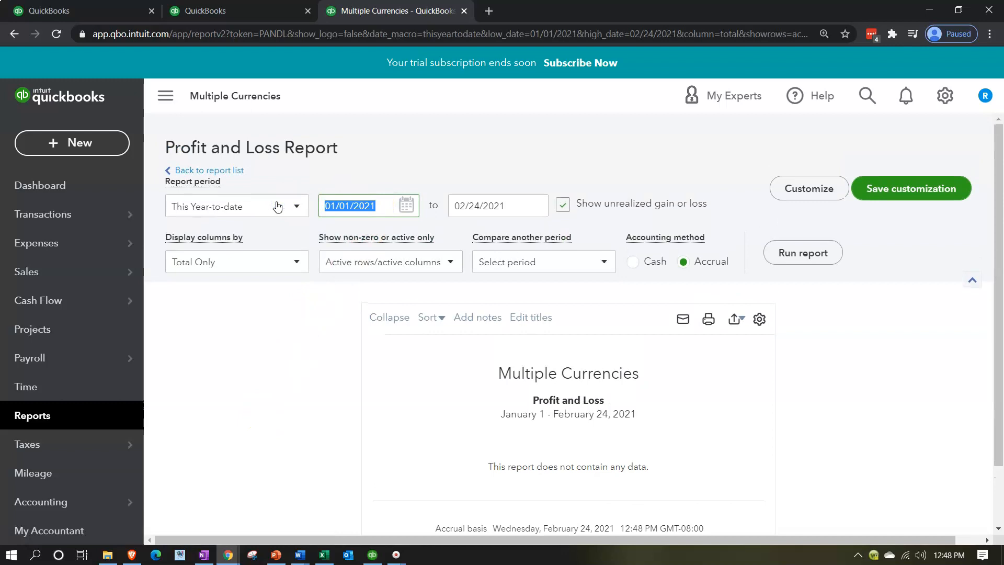
type("010120")
key("Tab")
type("123120")
key("Tab")
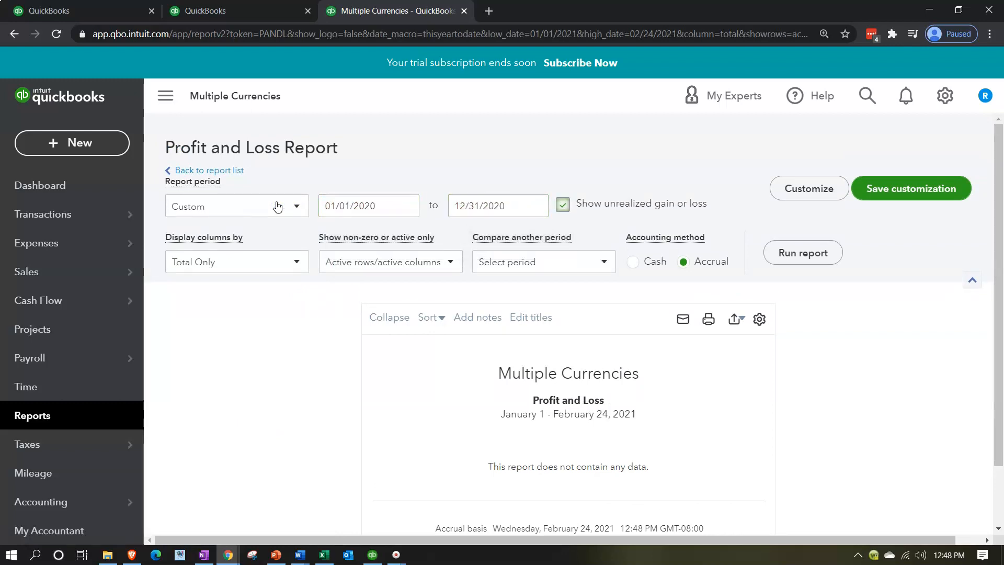
right_click(828, 254)
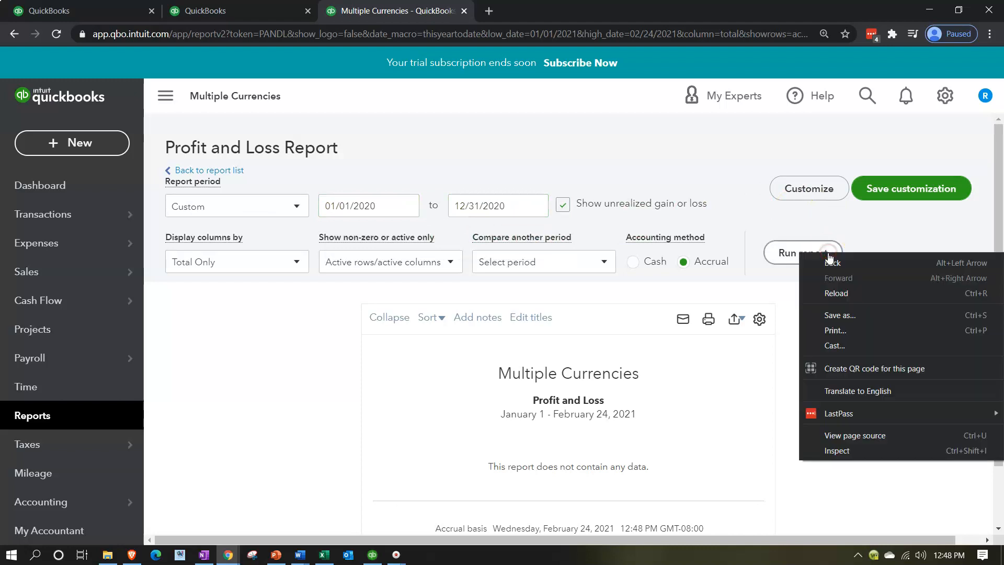
left_click(778, 252)
scroll(778, 252, "down", 3)
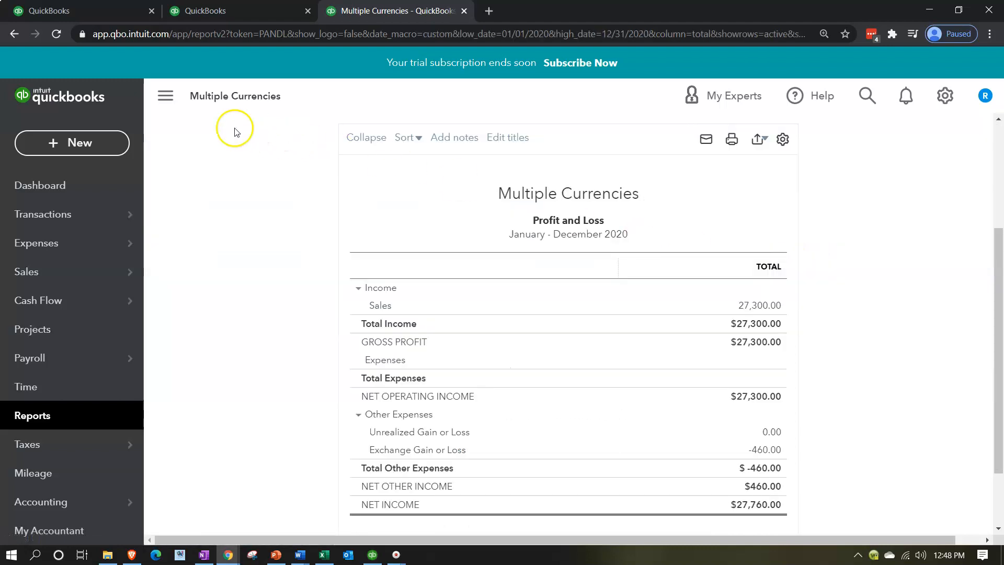
left_click(165, 95)
key("ctrl+plus")
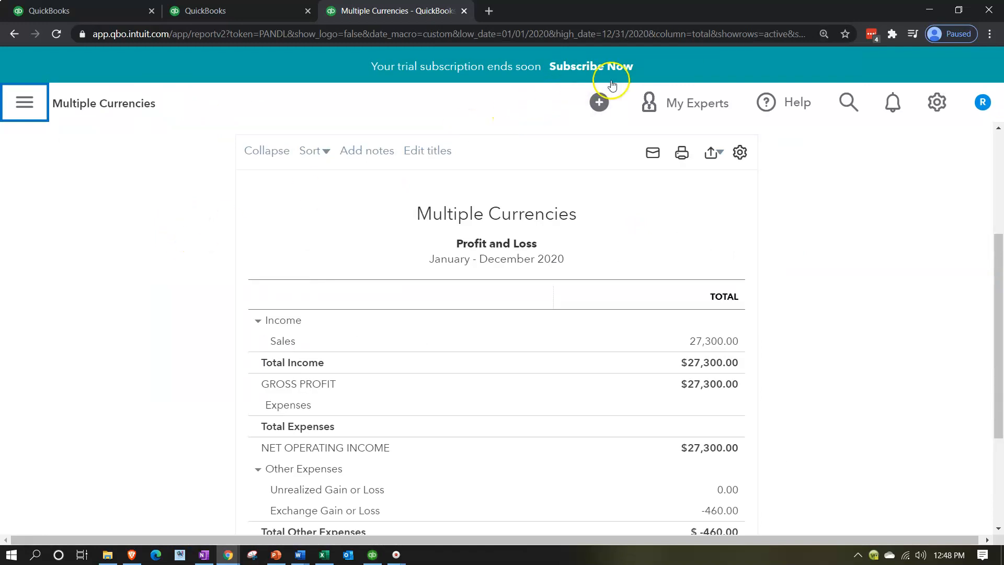
- Open the Balance Sheet report in the second QuickBooks browser tab
left_click(264, 11)
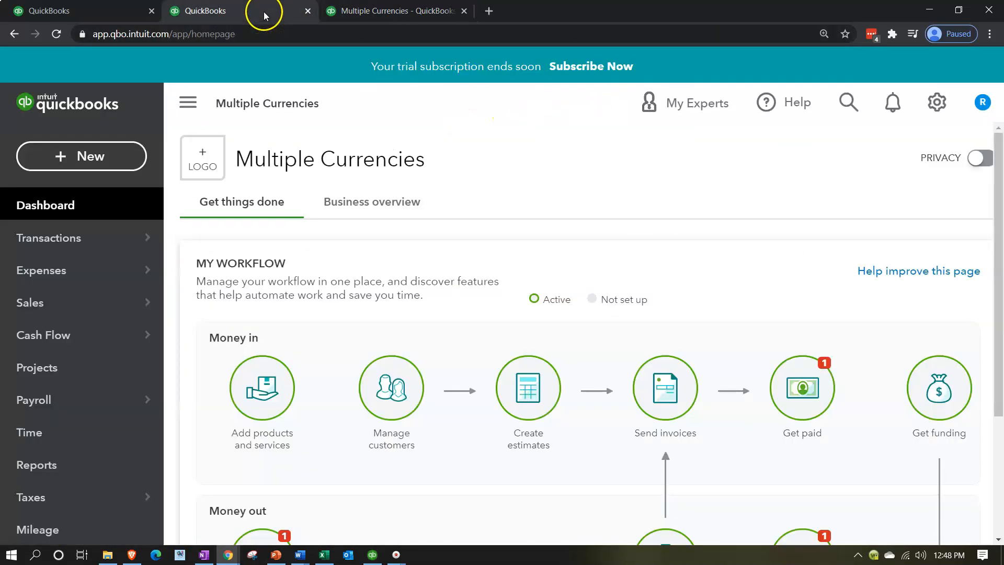
left_click(61, 472)
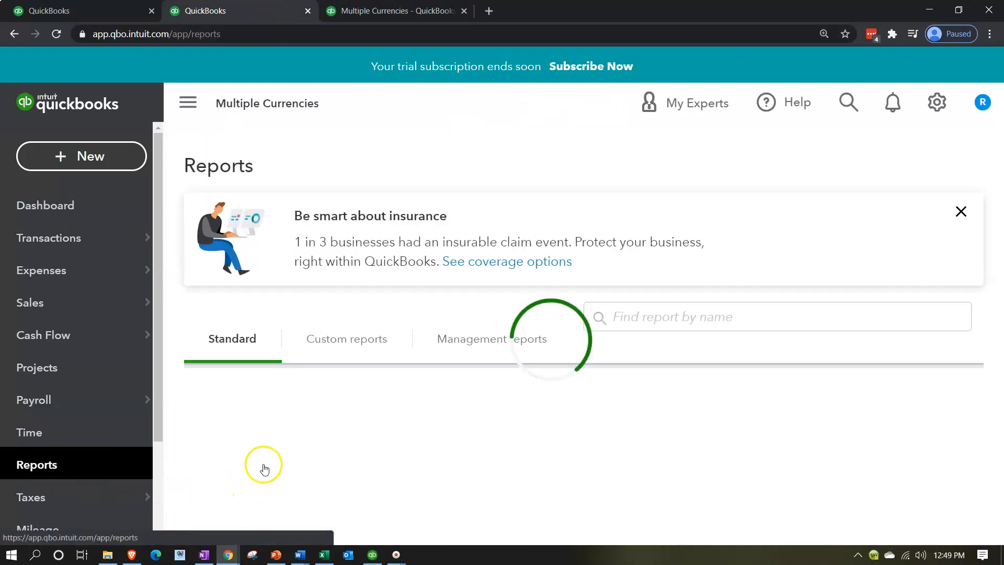
scroll(262, 444, "down", 2)
left_click(272, 438)
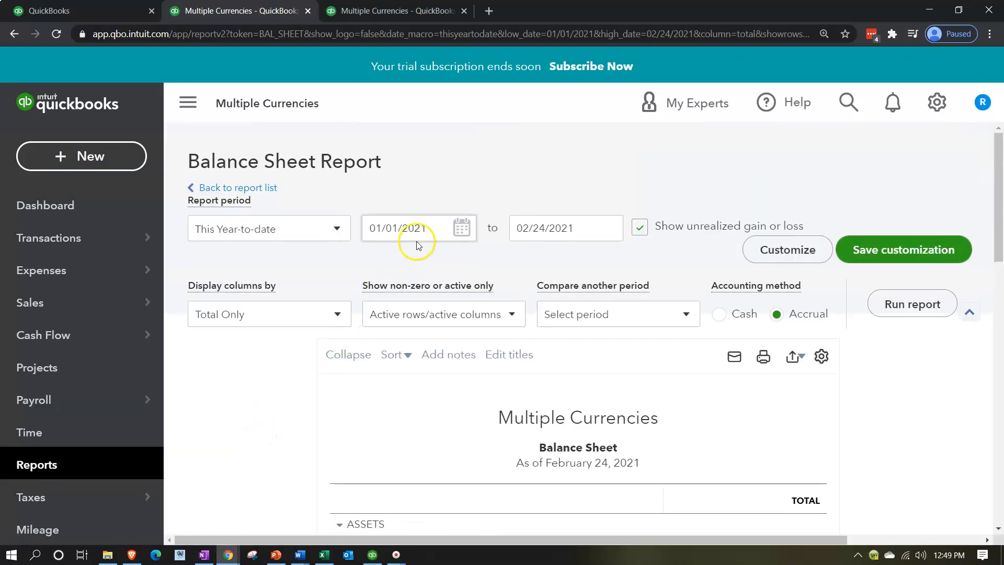
- Run the Balance Sheet report for 01/01/2020 to 12/31/2020 and collapse the navigation sidebar
type("0")
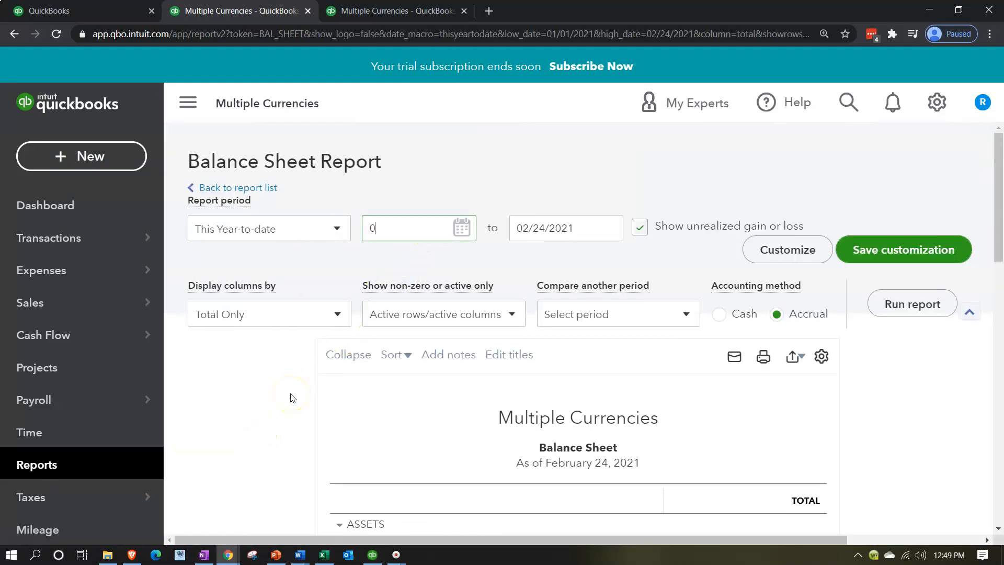
type("1/01/2020")
key("Tab")
type("12312020")
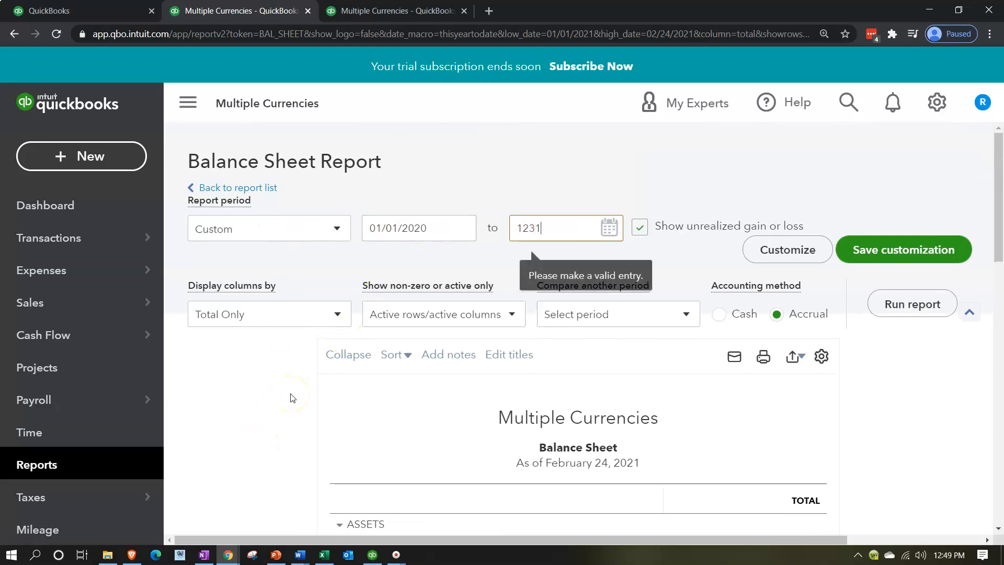
left_click(893, 308)
scroll(894, 311, "down", 4)
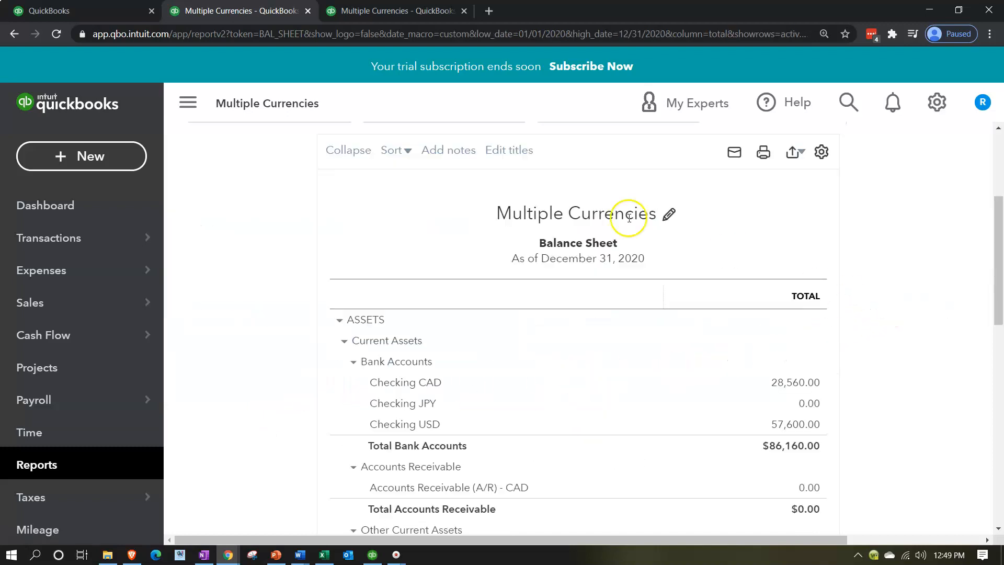
left_click(188, 108)
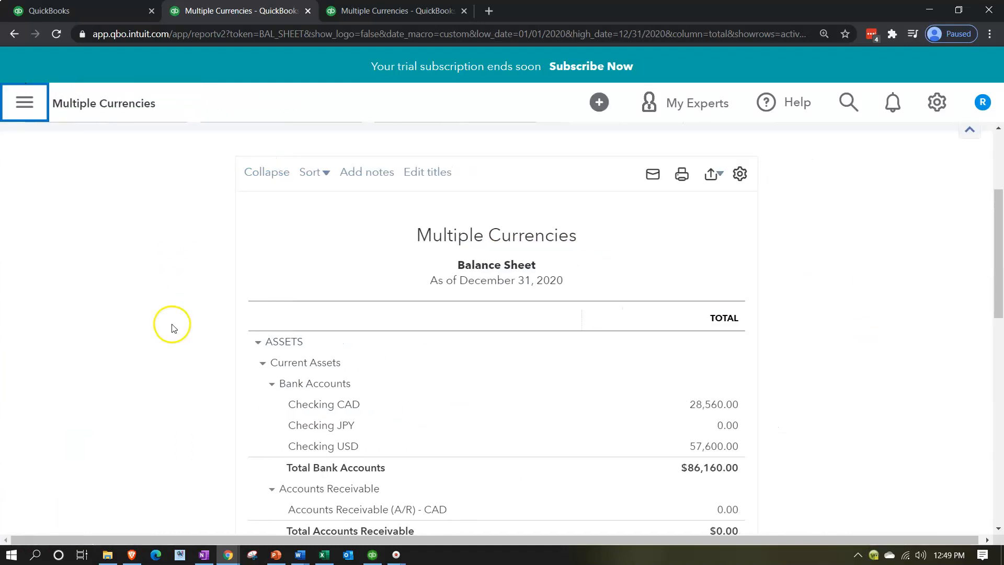
- Review the balance sheet's assets, liabilities and equity, including the Accounts Payable (A/P) - GBP line
scroll(172, 319, "down", 3)
scroll(174, 313, "down", 6)
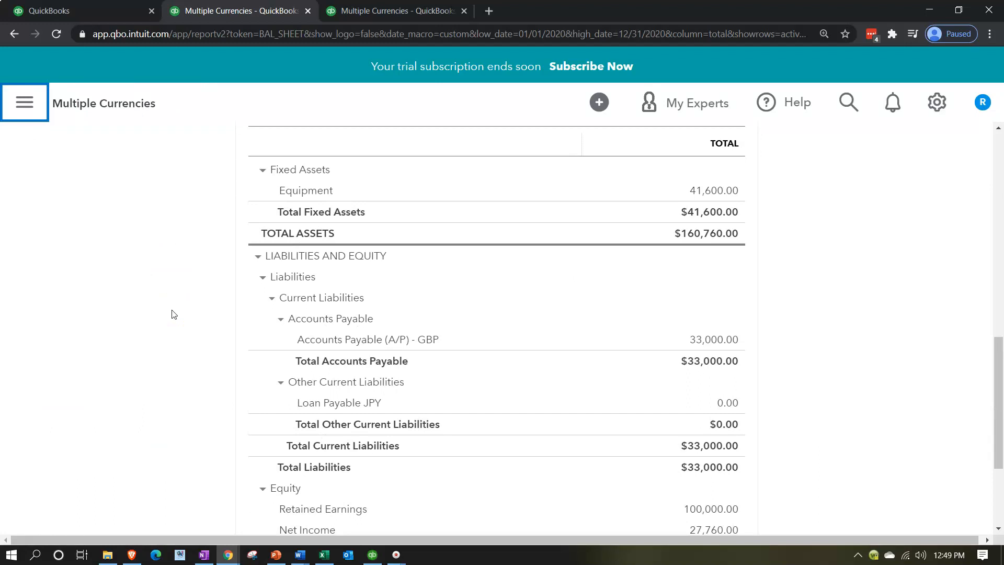
scroll(174, 314, "down", 3)
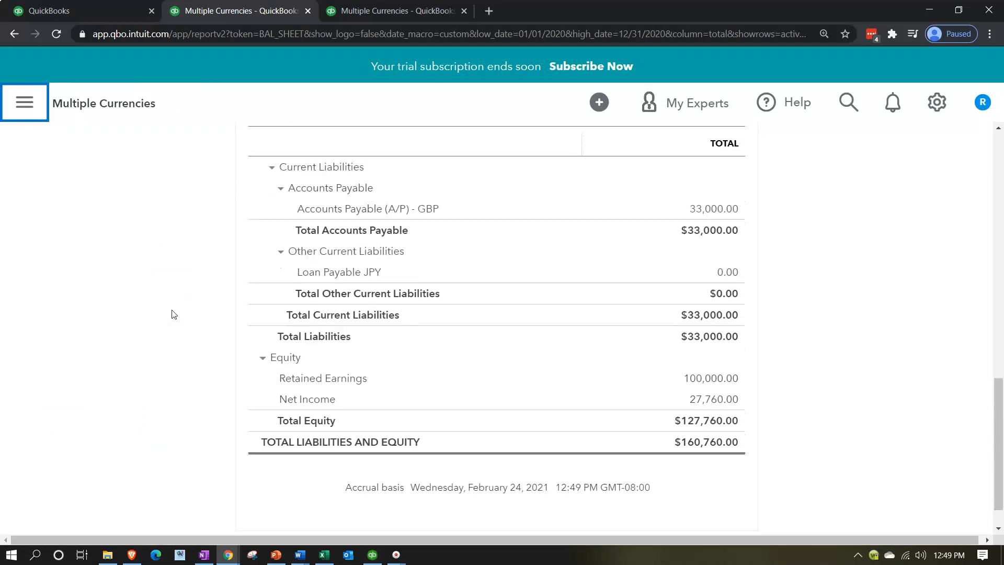
scroll(174, 313, "up", 1)
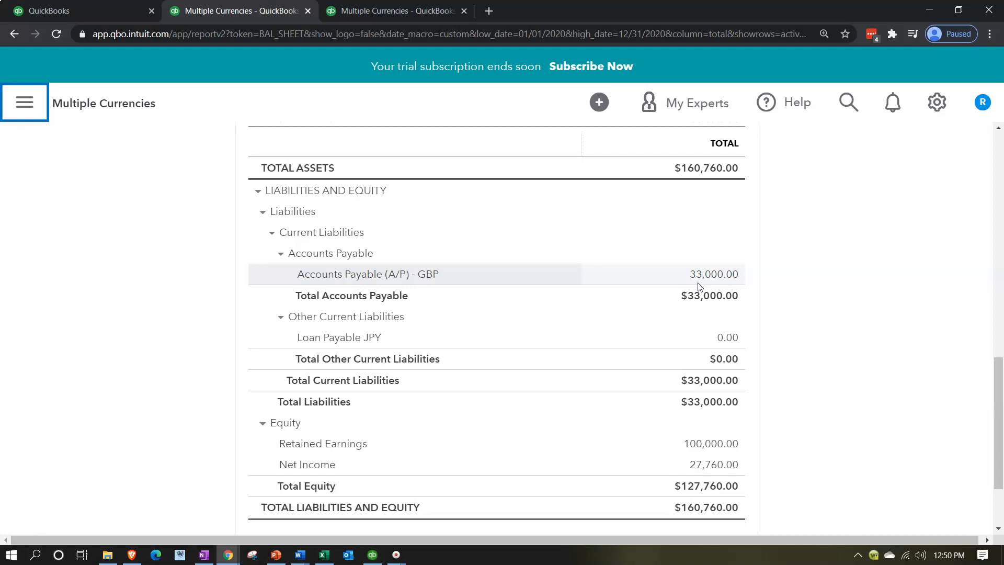
scroll(698, 287, "up", 10)
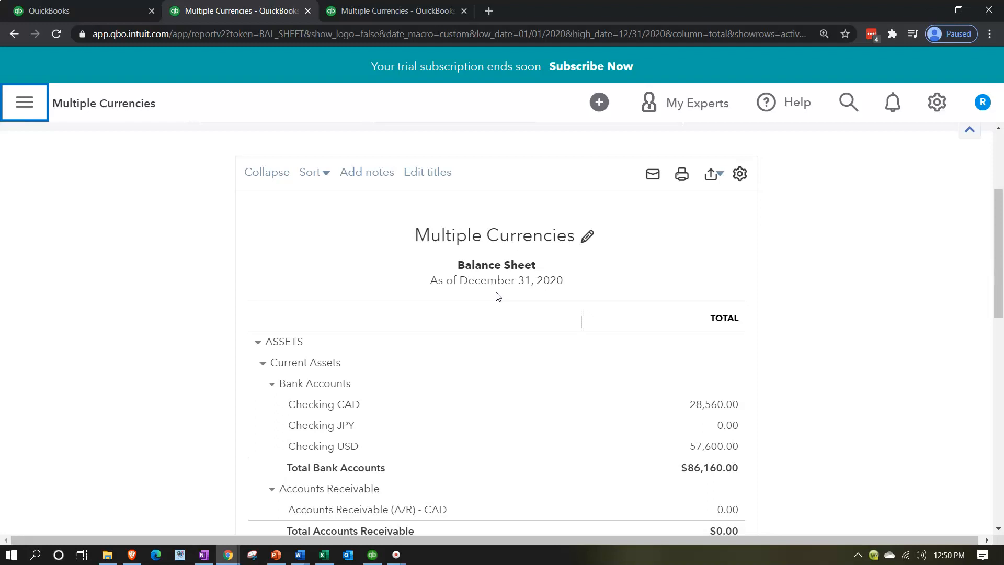
scroll(498, 296, "down", 8)
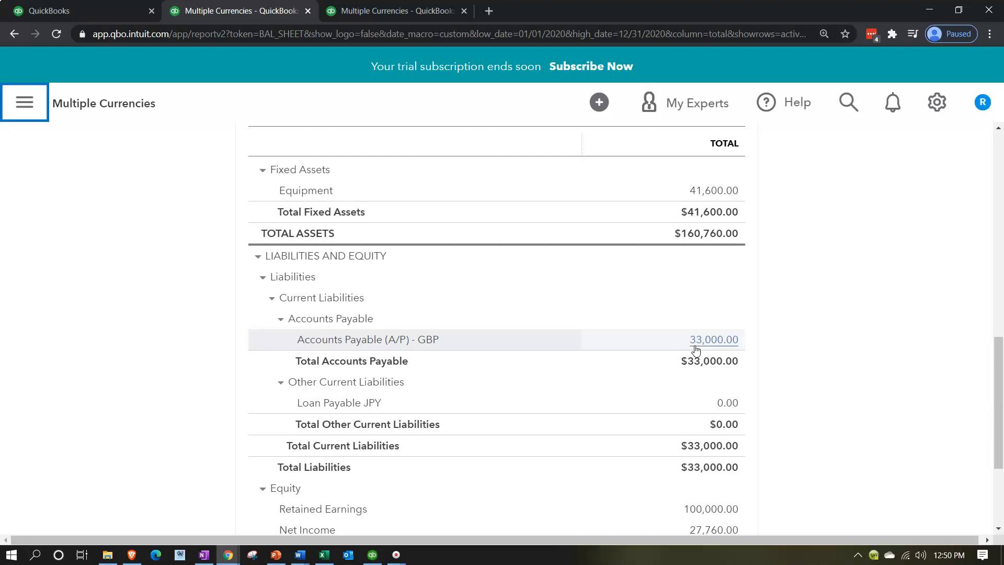
- Open Pay Bills in the first QuickBooks browser tab and filter the bills by GBP British Pound Sterling
left_click(103, 11)
left_click(79, 155)
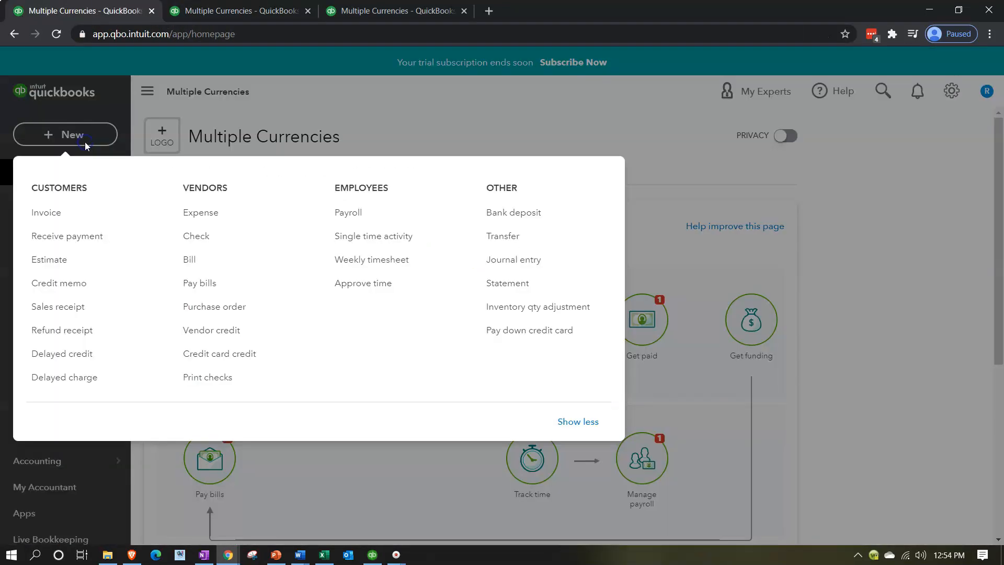
left_click(222, 289)
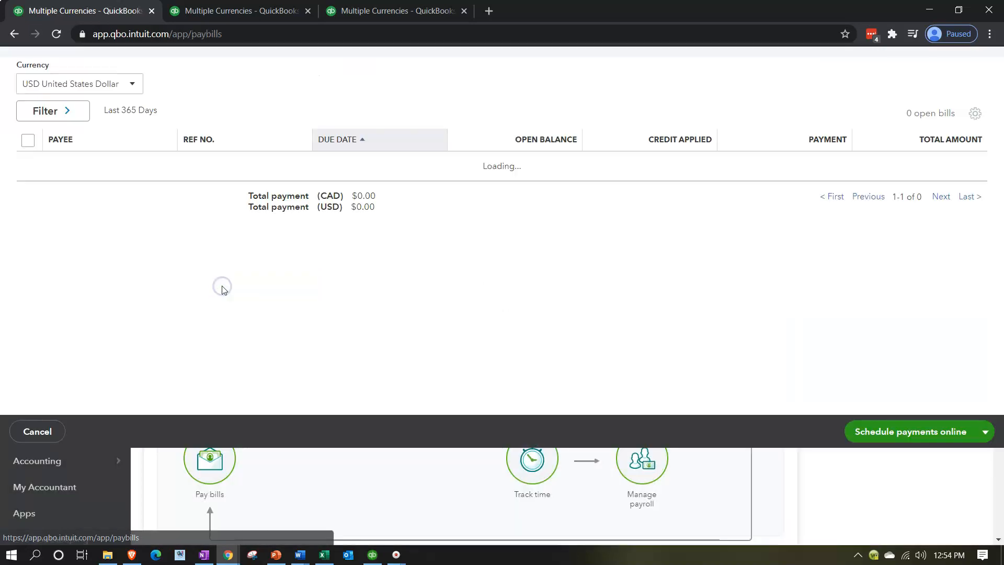
left_click(128, 133)
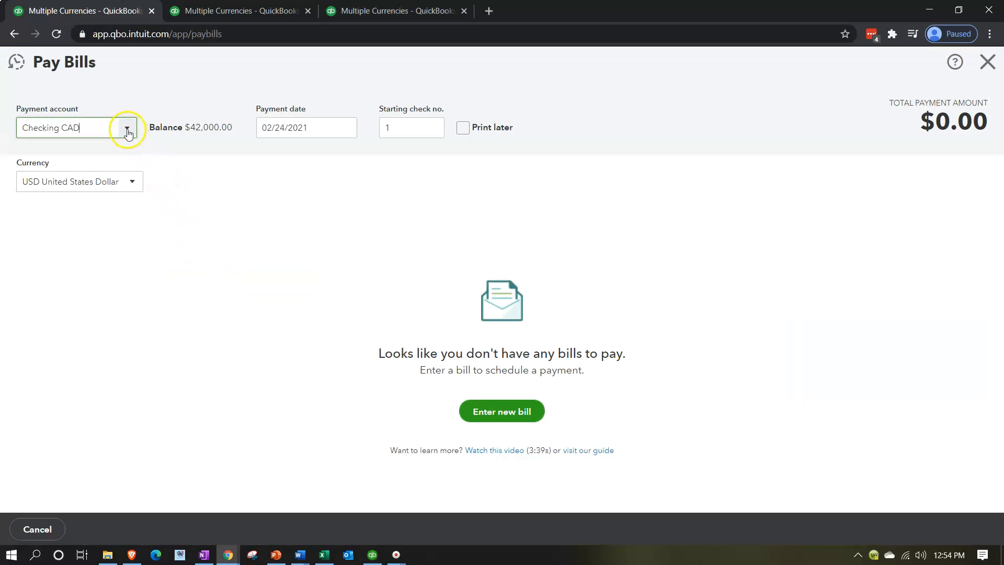
left_click(135, 182)
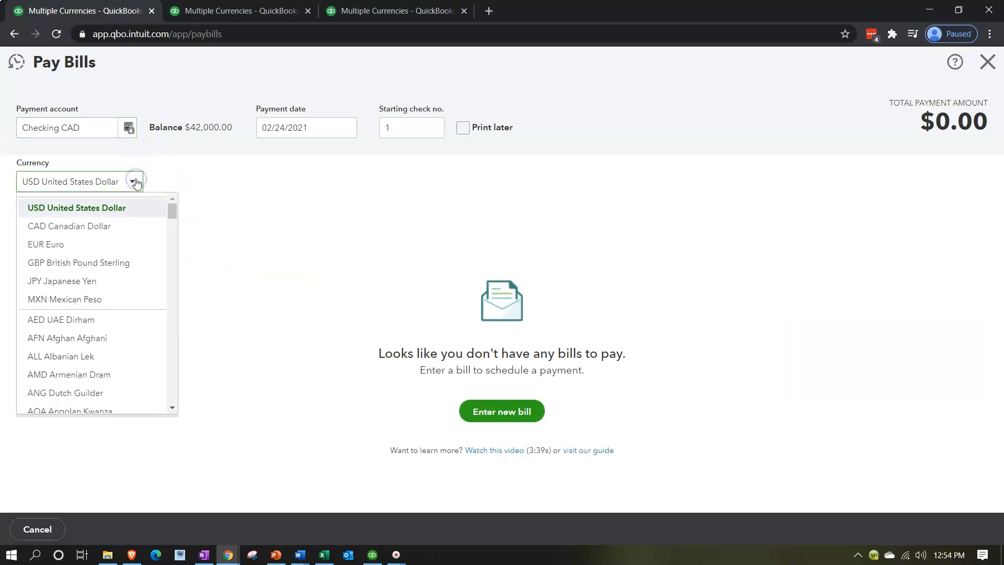
left_click(130, 265)
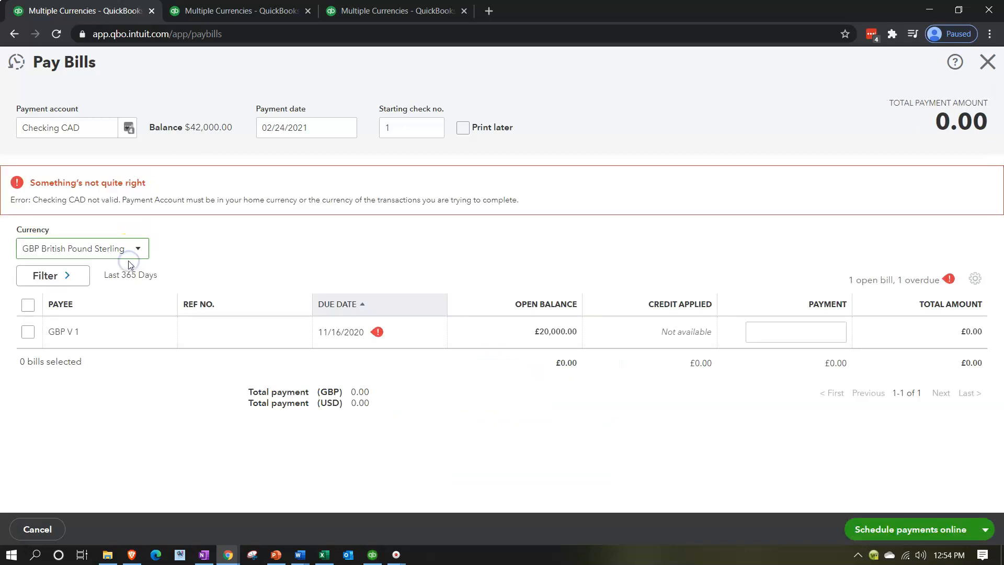
- Mark the GBP V 1 bill for payment, and leave Pay Bills without saving
left_click(147, 268)
left_click(28, 333)
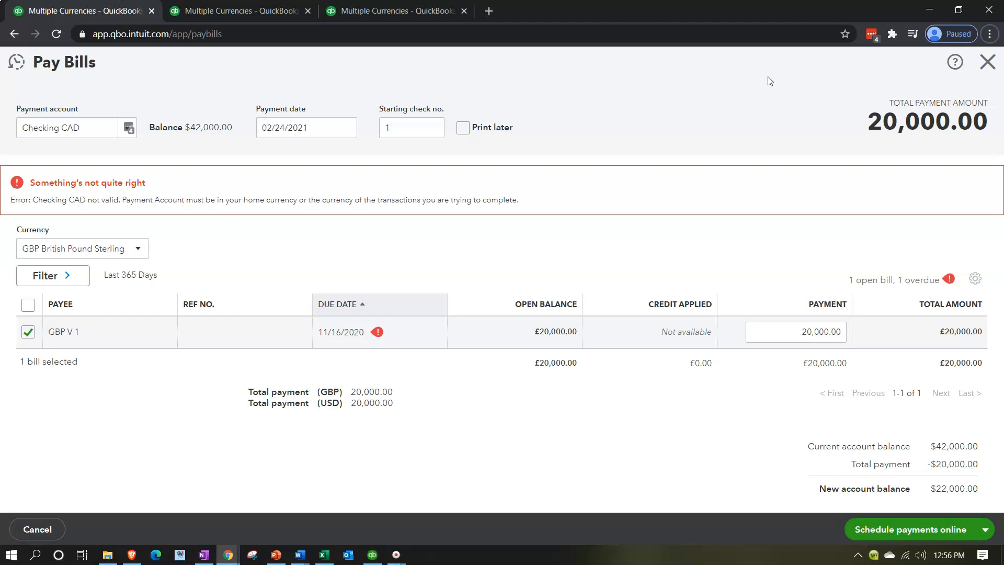
left_click(987, 66)
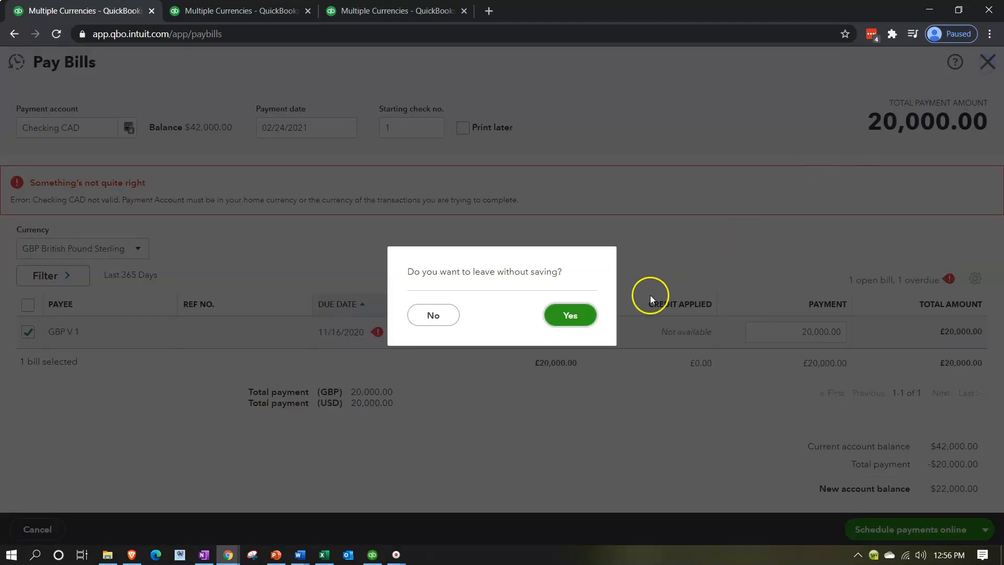
left_click(580, 320)
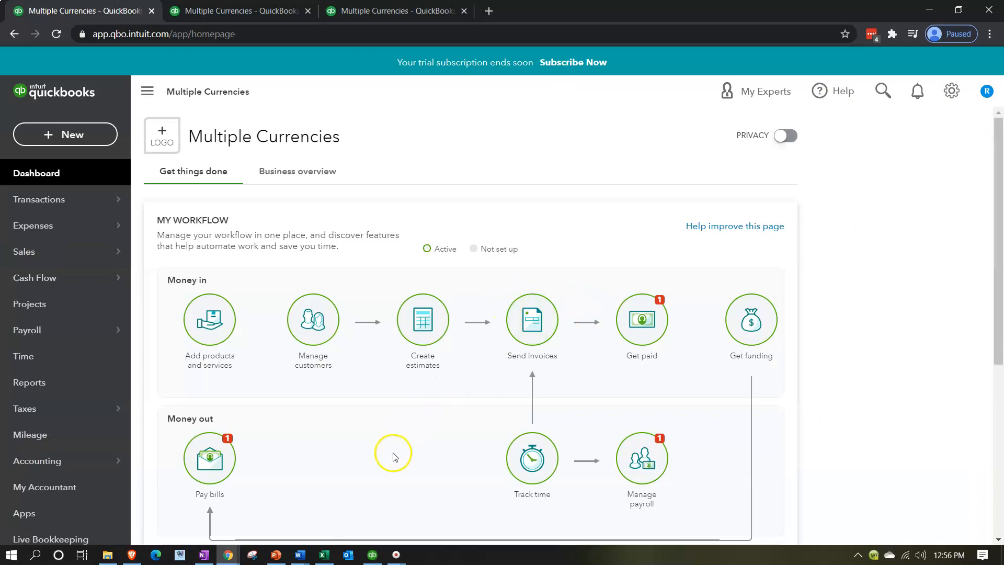
- Switch to the Excel worksheet and inspect the ending balance formula for Accounts Payable (GBP) in the Year 1 table
left_click(330, 558)
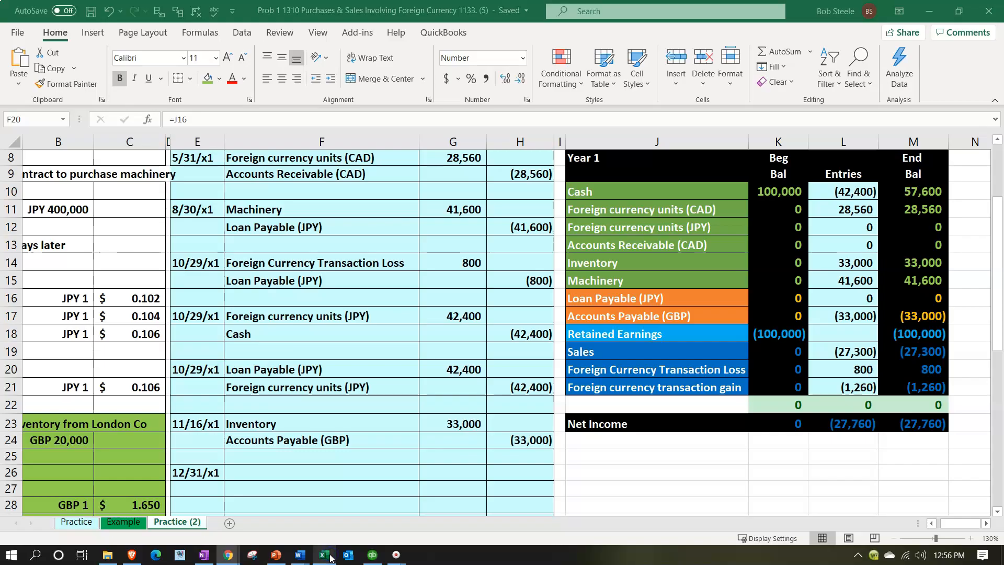
left_click(464, 453)
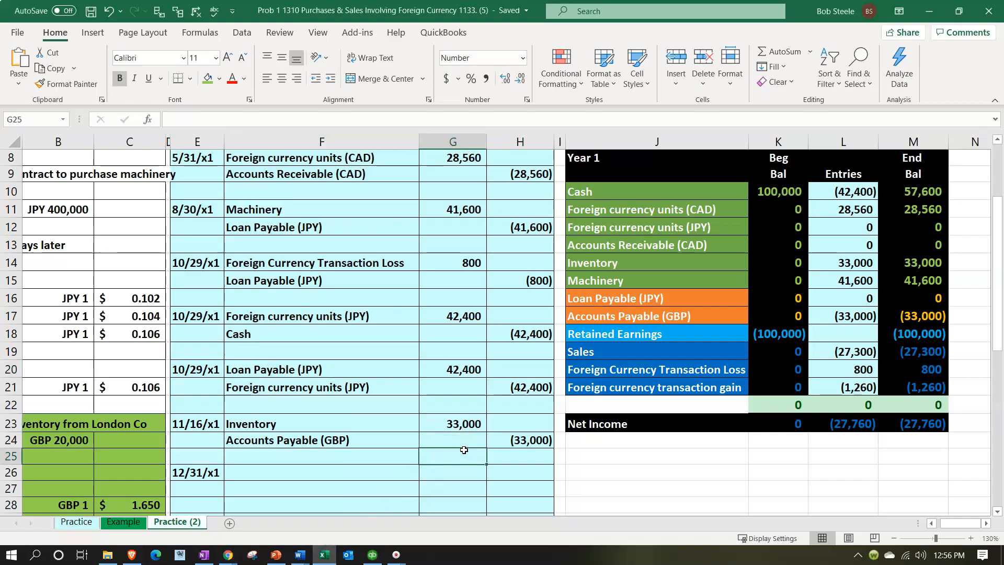
double_click(905, 316)
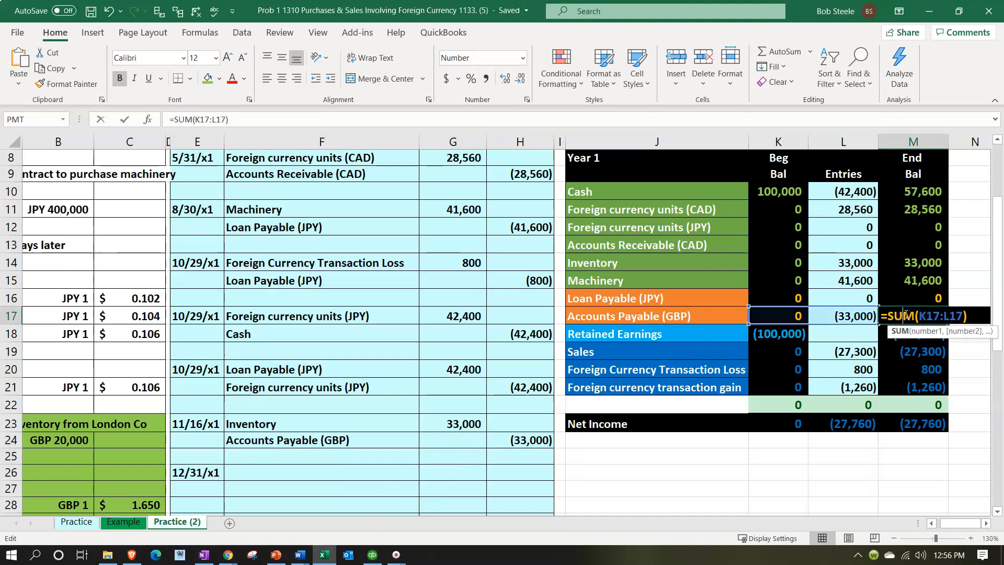
key("Escape")
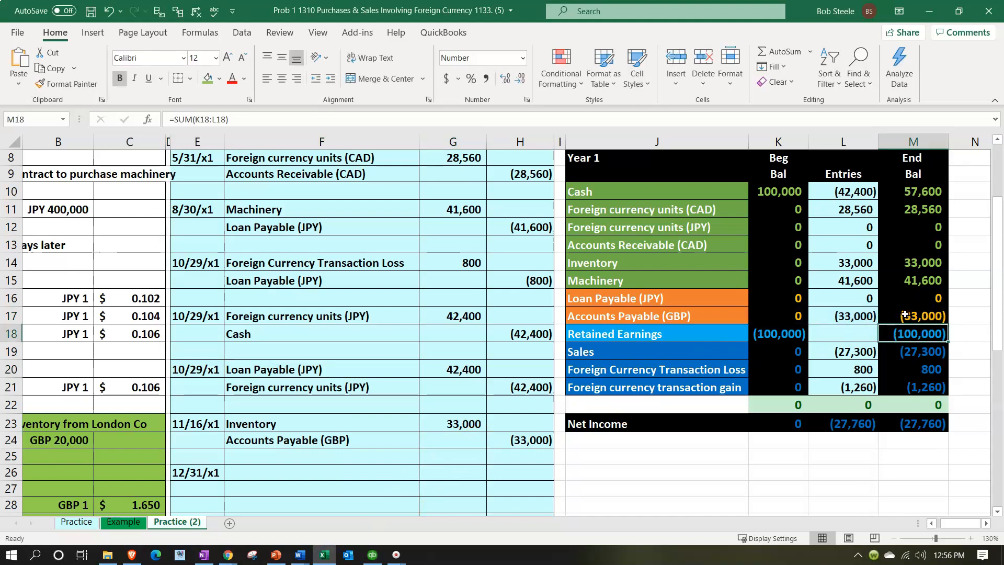
- Trace the Accounts Payable (GBP) entry in L17 of the Year 1 table to the journal amount in H24
left_click(844, 316)
type("=")
left_click(521, 441)
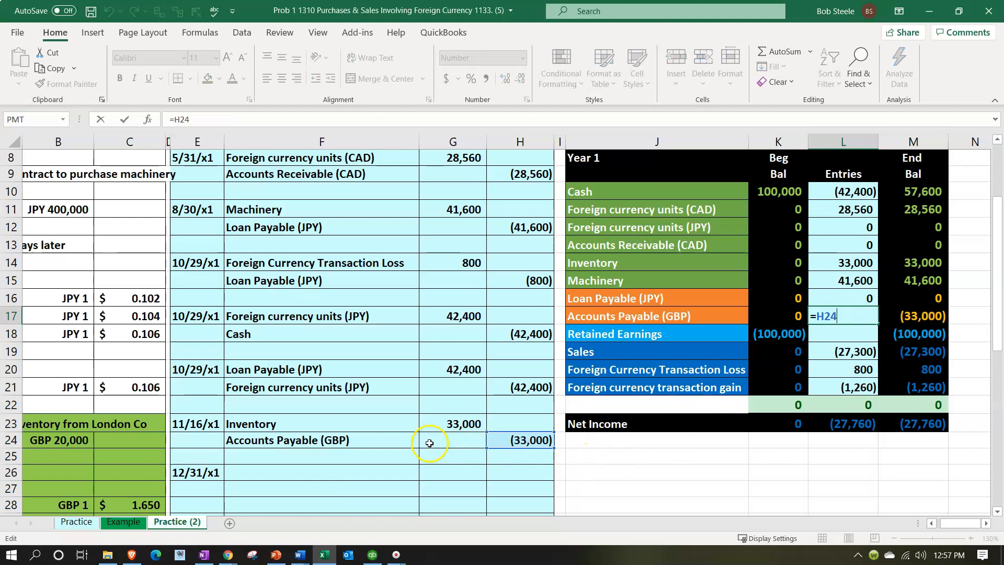
key("Return")
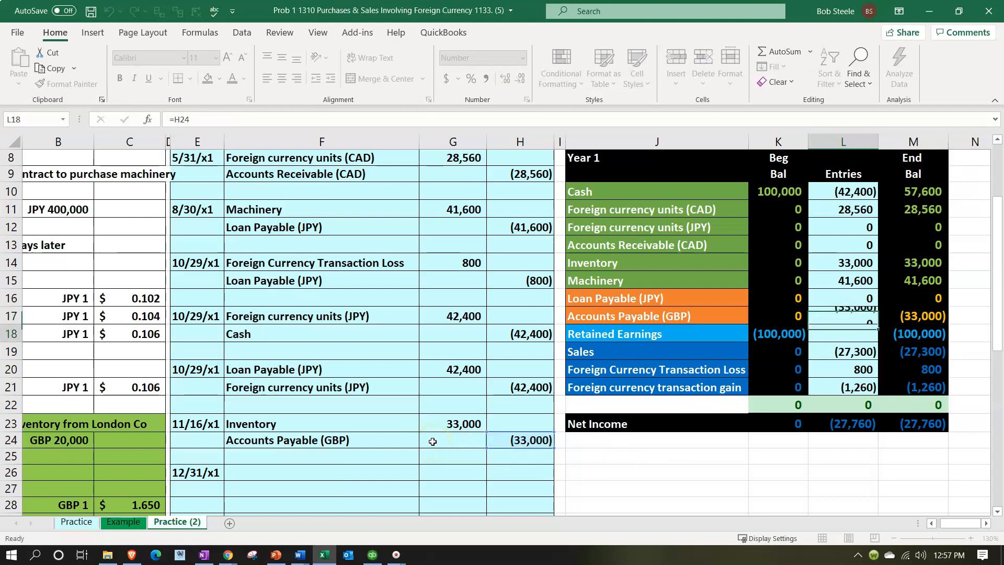
scroll(444, 439, "down", 2)
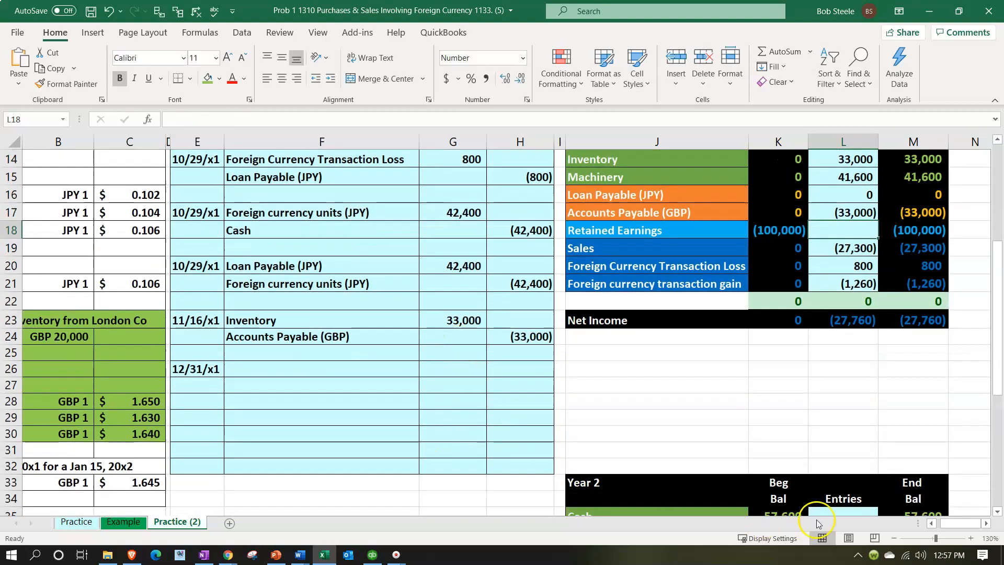
- Inspect the formula behind the 11/16 Inventory amount in G23 of the journal
left_click_drag(951, 525, 934, 525)
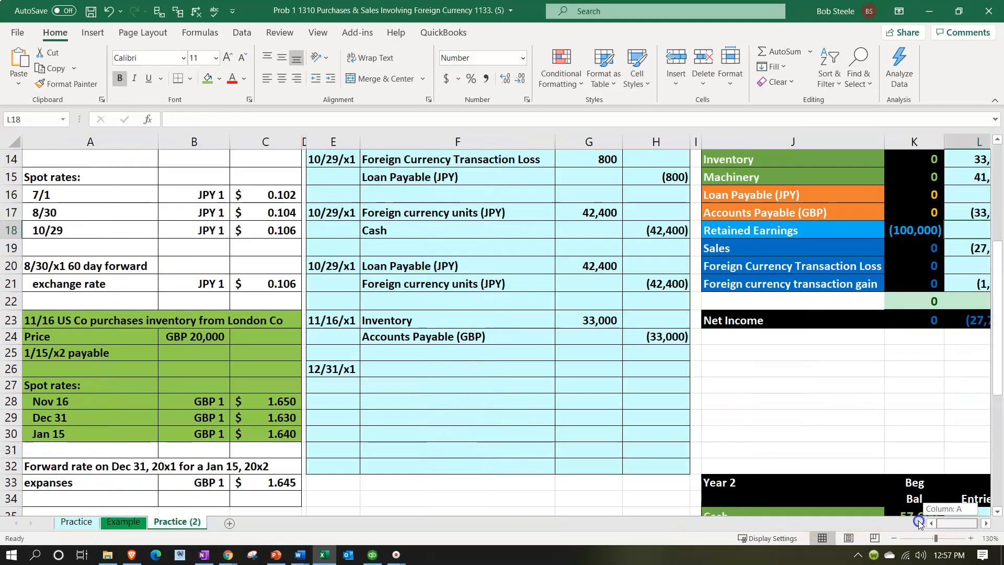
double_click(587, 321)
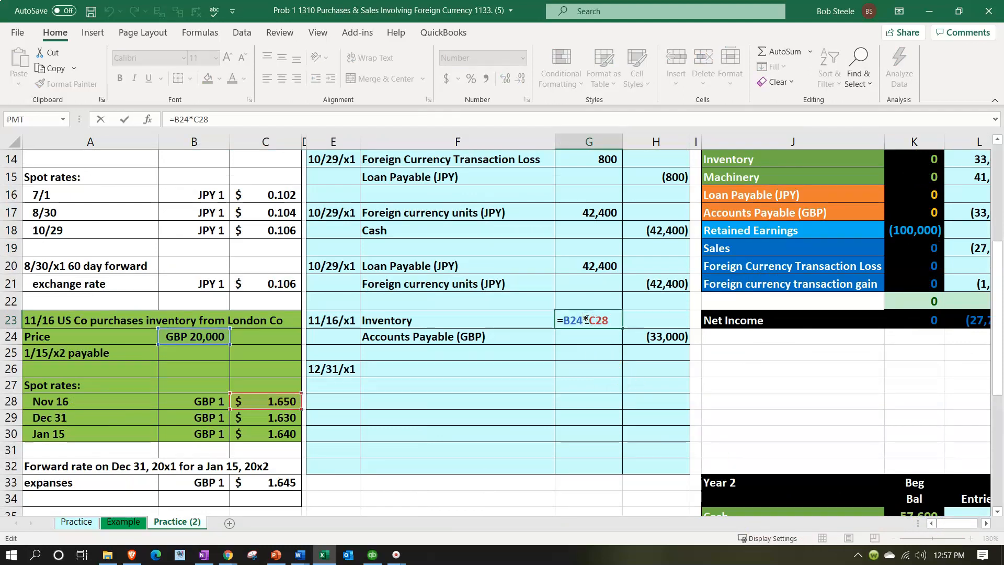
key("Return")
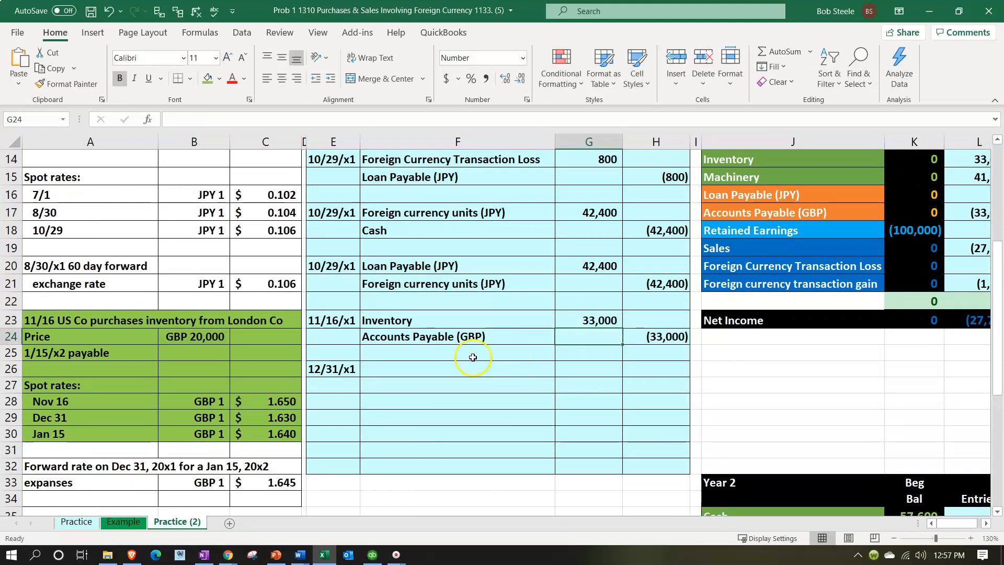
left_click(444, 371)
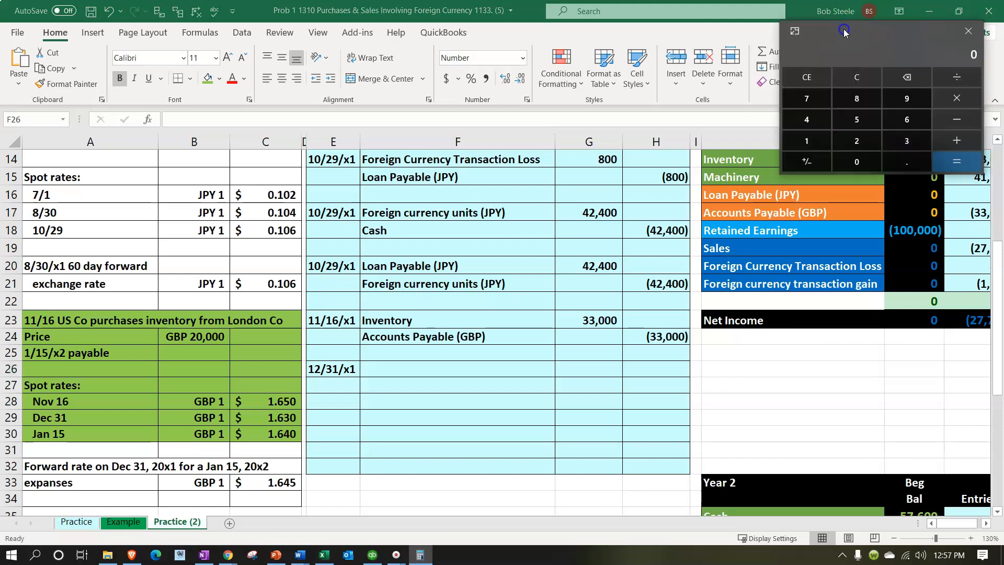
- In Calculator, multiply the GBP 20,000 price by the Dec 31 rate of 1.63 and subtract the recorded 33,000
left_click_drag(845, 31, 707, 227)
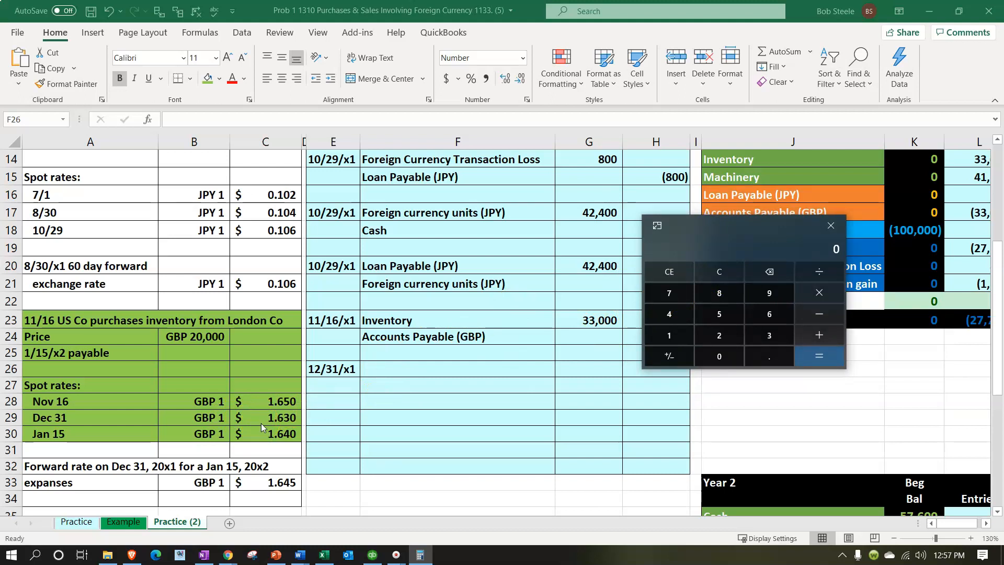
type("20000")
type("*1.63")
key("Return")
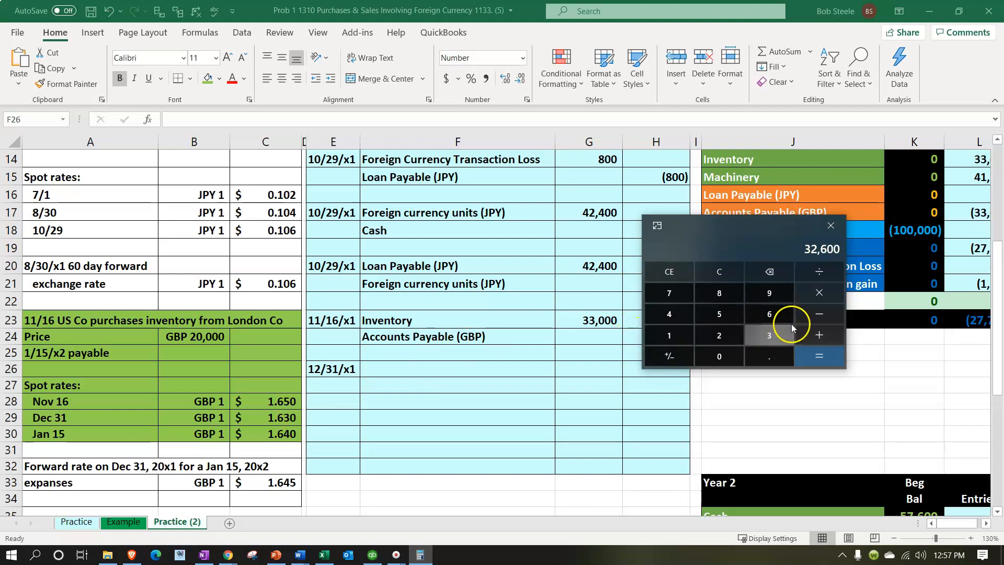
type("-33000")
key("Return")
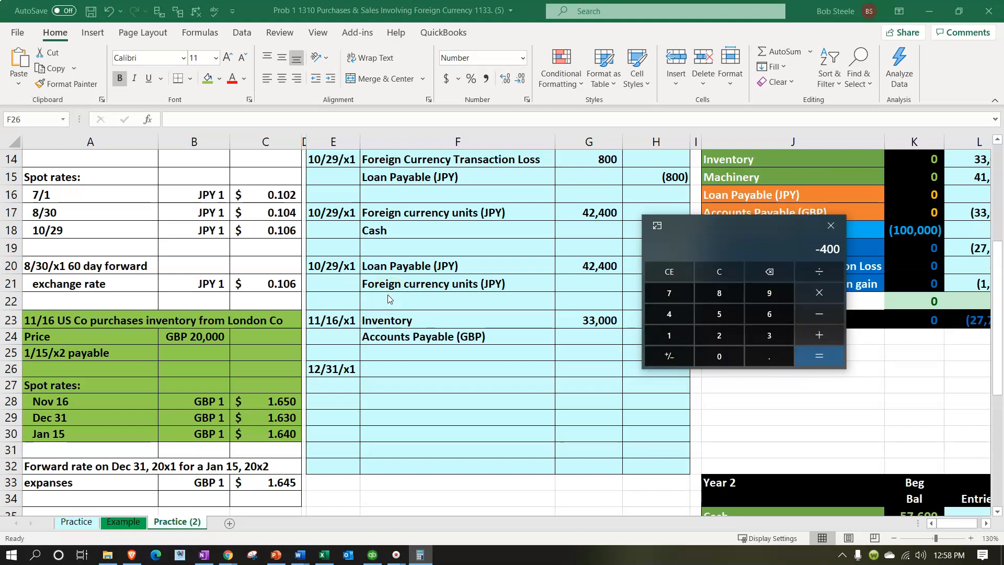
left_click(721, 272)
type("1.6")
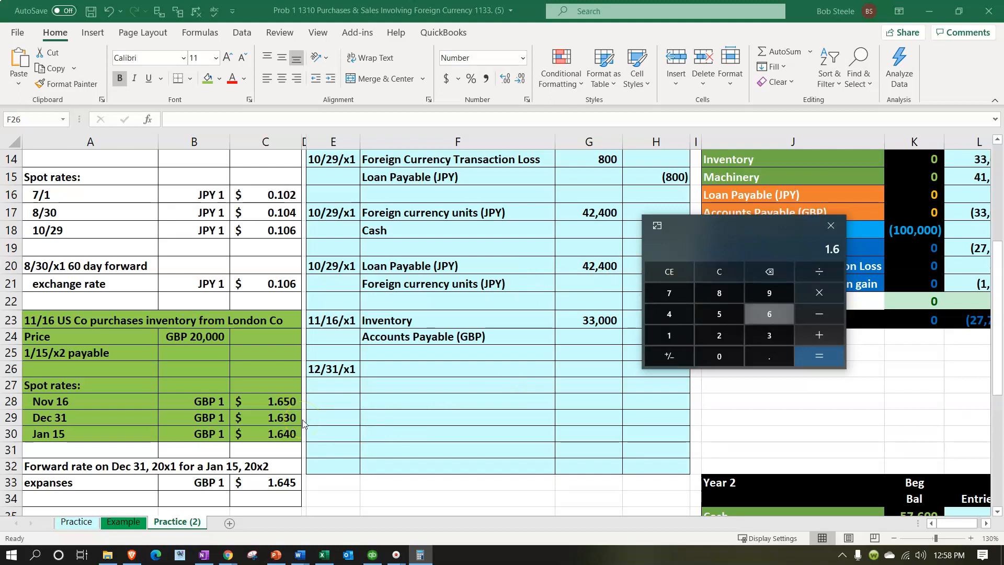
type("5-1.65")
key("Return")
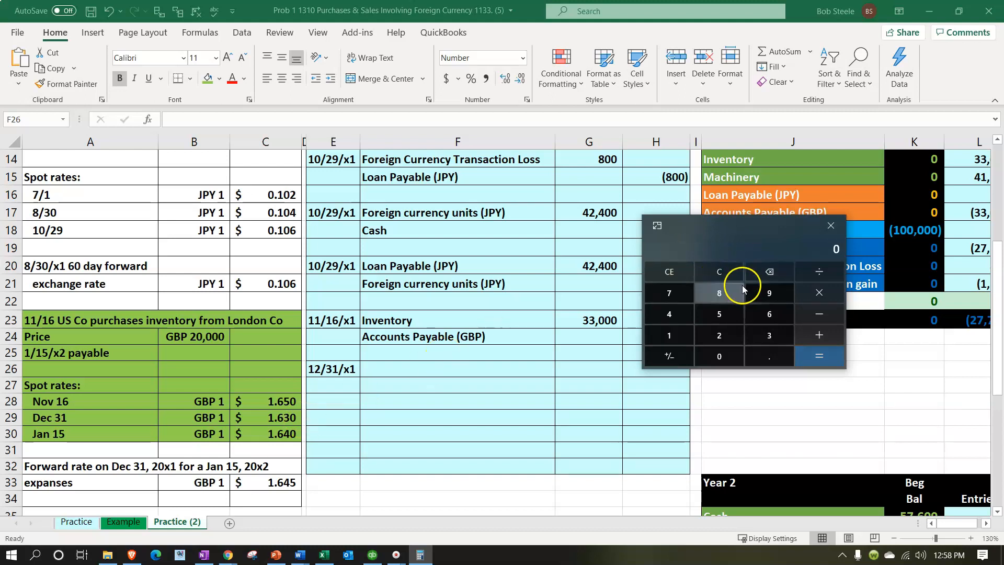
- Calculate the difference between the Nov 16 and Dec 31 rates (1.65-1.63) times 20000, and move Calculator out of the way
type("1.")
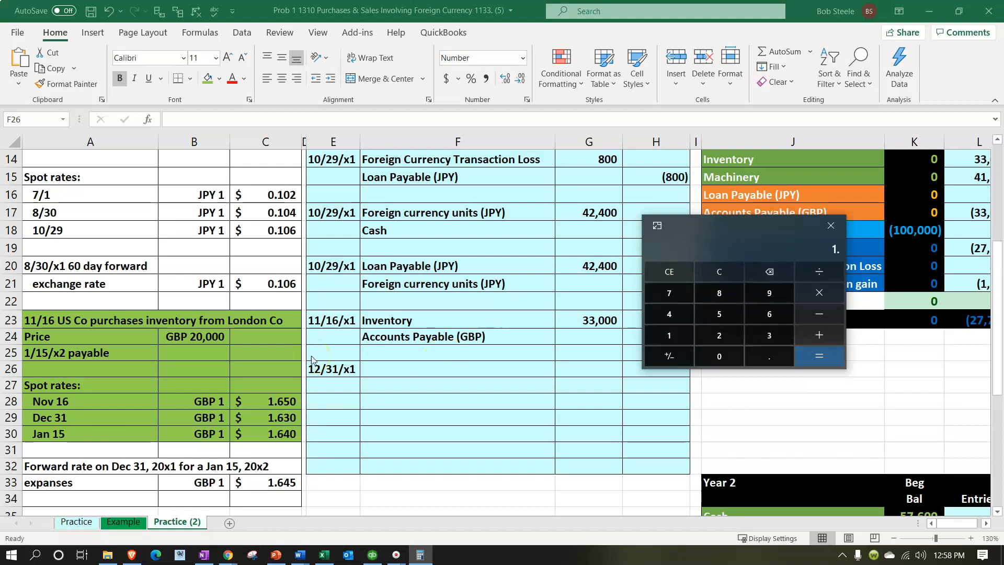
type("65-1.63")
key("Return")
type("*20000")
key("Return")
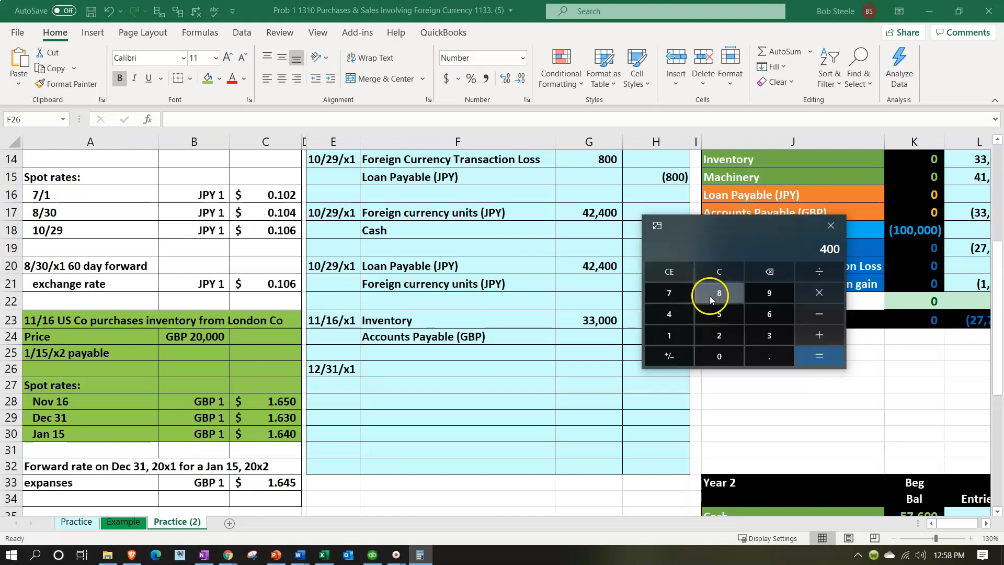
left_click_drag(723, 230, 1003, 188)
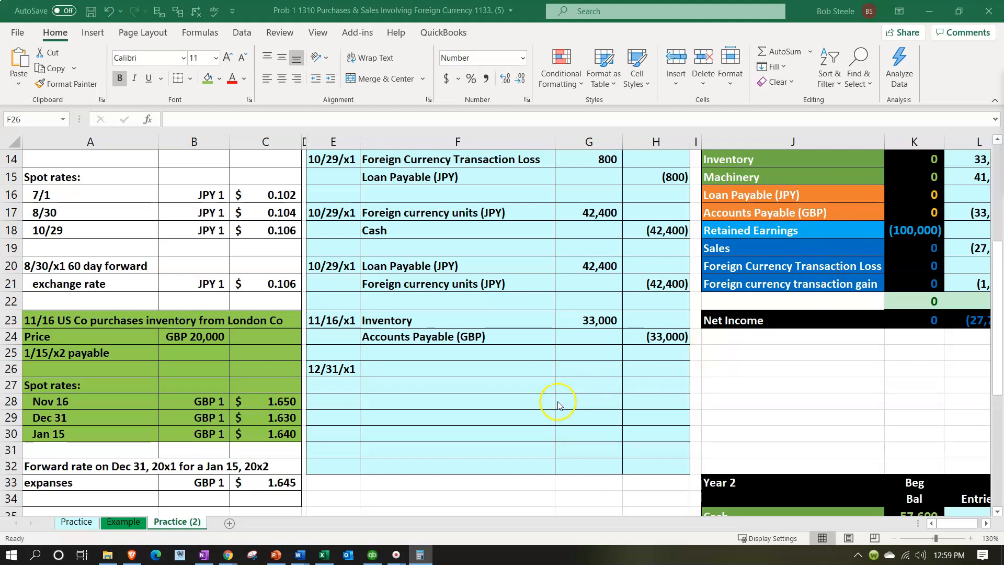
- Enter Accounts Payable (GBP) as the 12/31/x1 debit account in F26 by referencing J17
left_click(441, 370)
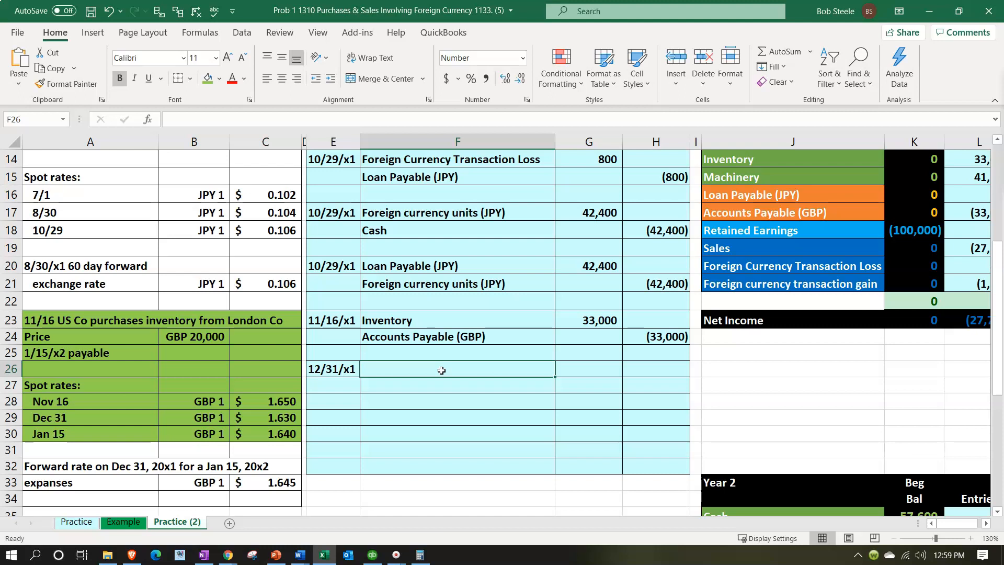
type("=")
key("Right")
key("Right")
key("Right")
key("Right")
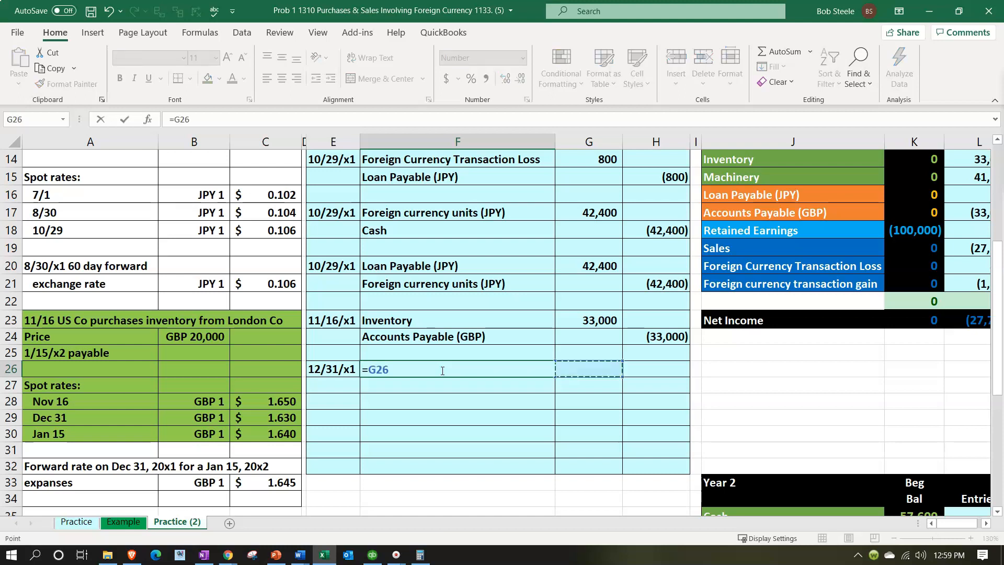
key("Up")
key("Up")
key("Up")
key("Up")
key("Up")
key("Up")
key("Up")
key("Up")
key("Up")
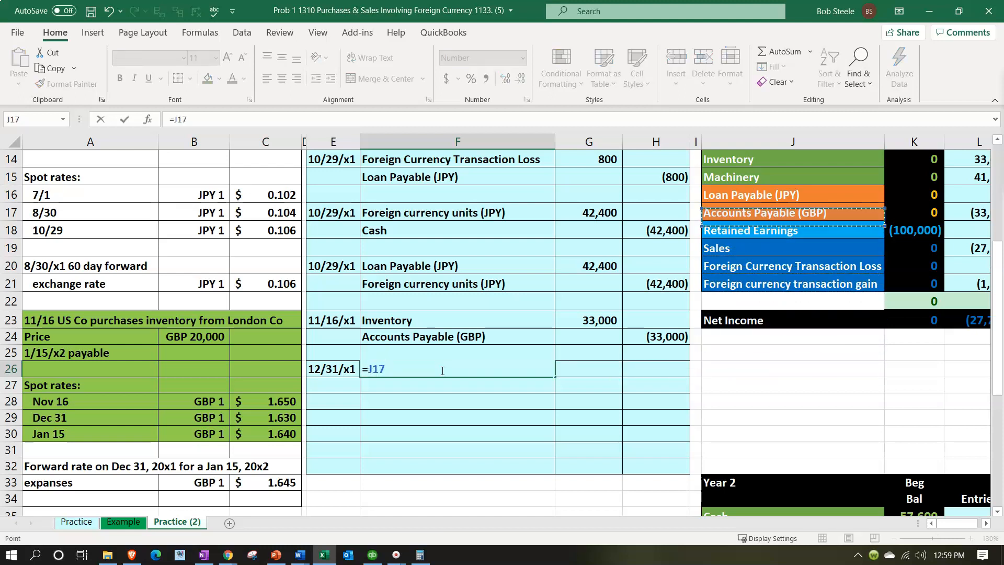
key("Return")
- Enter the debit amount in G26 as the Nov 16 rate less the Dec 31 rate, times the GBP 20,000 price: =(C28-C29)*B24
key("Right")
key("Up")
type("=")
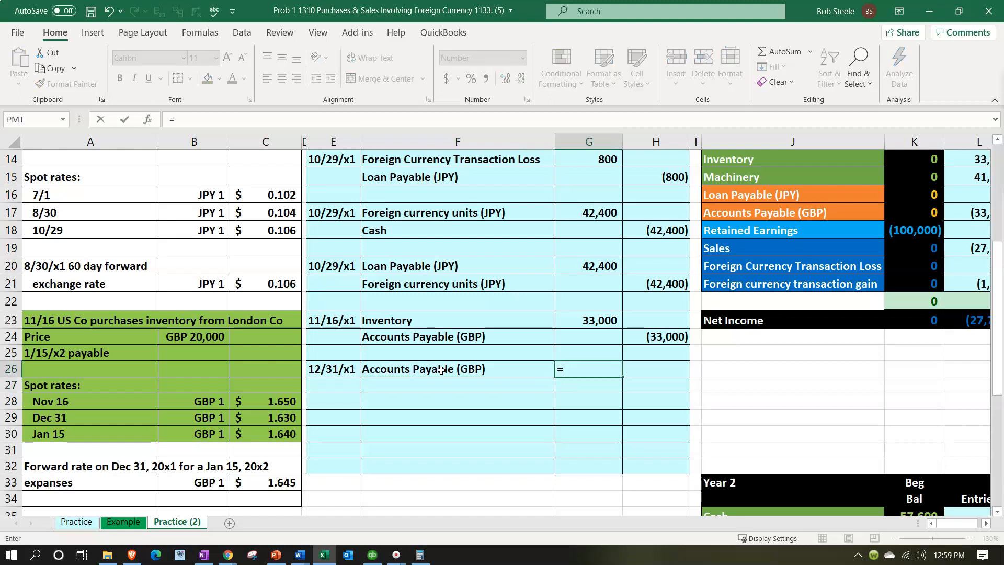
type("(")
key("Left")
key("Left")
key("Left")
key("Left")
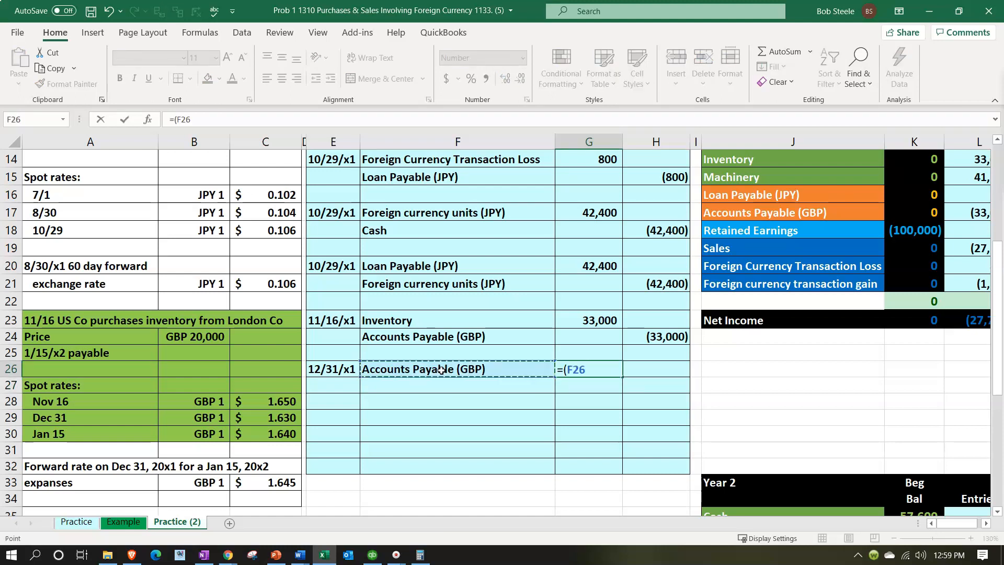
key("Down")
key("Down")
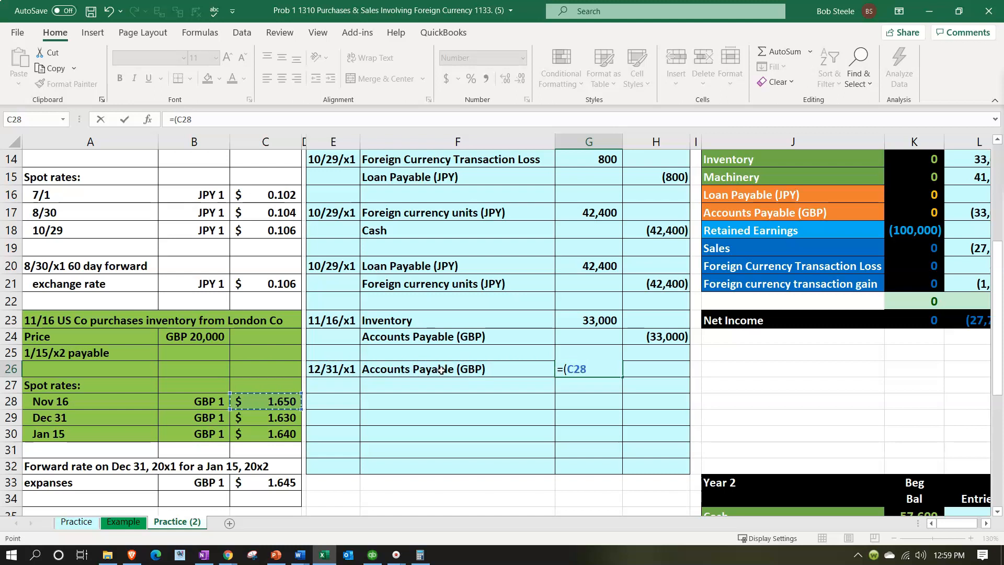
type("-")
key("Left")
key("Left")
key("Left")
key("Left")
key("Down")
key("Down")
key("Down")
type(")*")
key("Left")
key("Left")
key("Left")
key("Left")
key("Left")
key("Up")
key("Up")
key("Return")
- Enter the offsetting credit in H27 with the formula =-G26
type("=-")
key("Left")
key("Up")
key("Return")
- Enter Foreign currency transaction gain as the credit account in F27 by referencing J21
key("Left")
key("Up")
type("=")
key("Right")
key("Right")
key("Right")
key("Right")
key("Up")
key("Up")
key("Up")
key("Up")
key("Up")
key("Up")
key("Return")
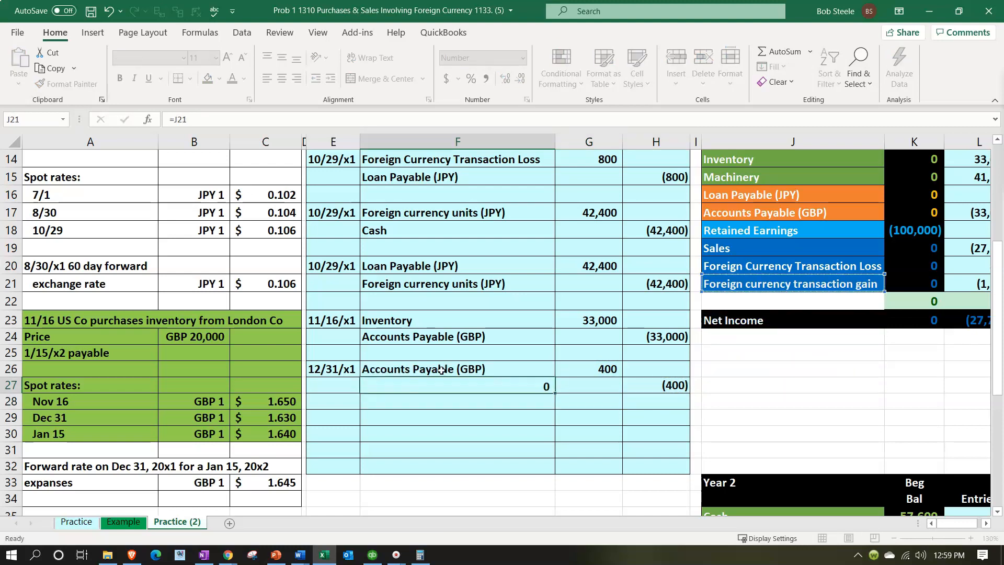
- Add the 12/31 debit in G26 to the Accounts Payable (GBP) entry in L17 of the Year 1 table
key("Right")
key("Right")
key("Right")
key("Right")
key("Right")
key("Right")
key("Right")
key("Right")
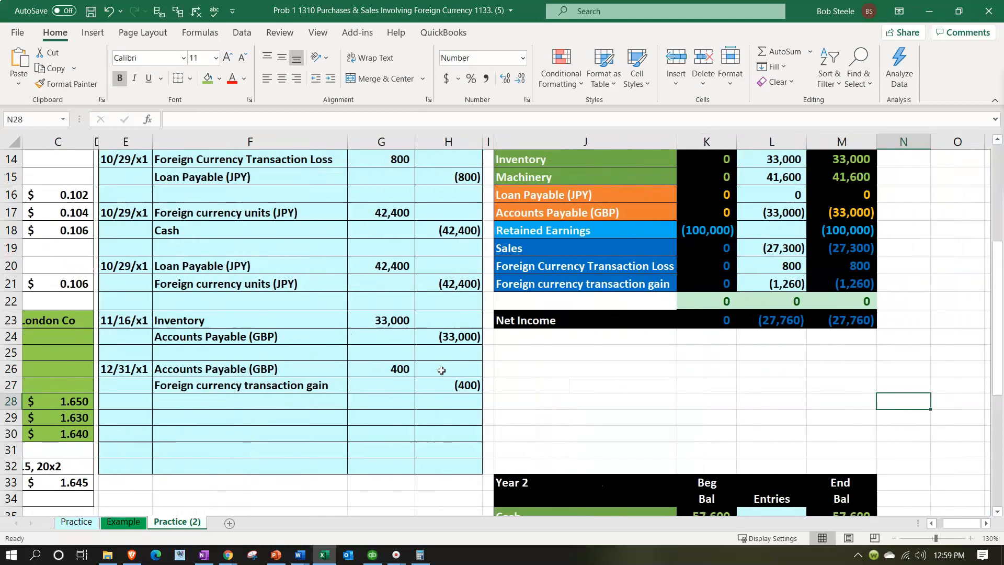
left_click(442, 377)
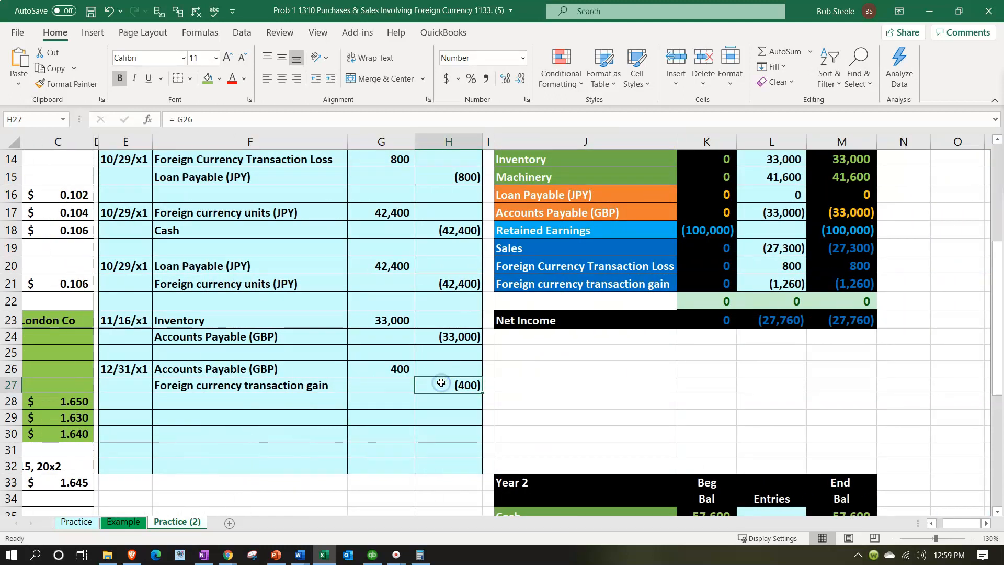
scroll(729, 262, "up", 1)
left_click(834, 213)
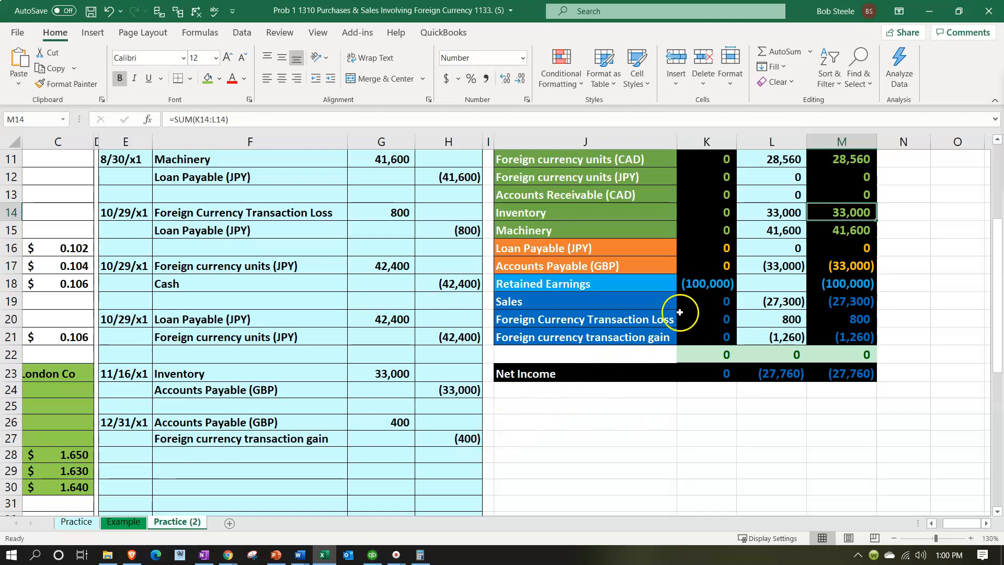
double_click(776, 266)
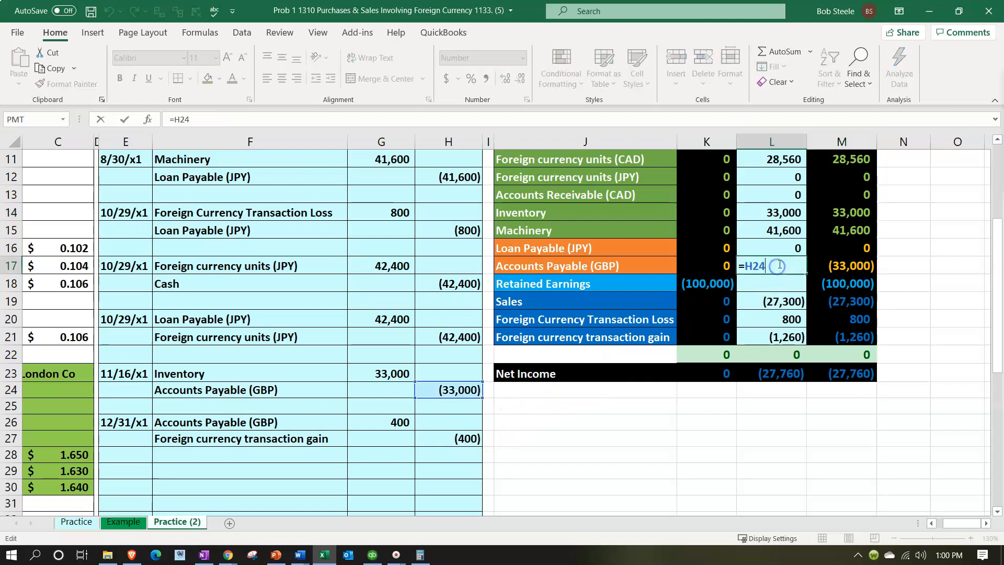
type("+")
left_click(389, 421)
key("Return")
key("Tab")
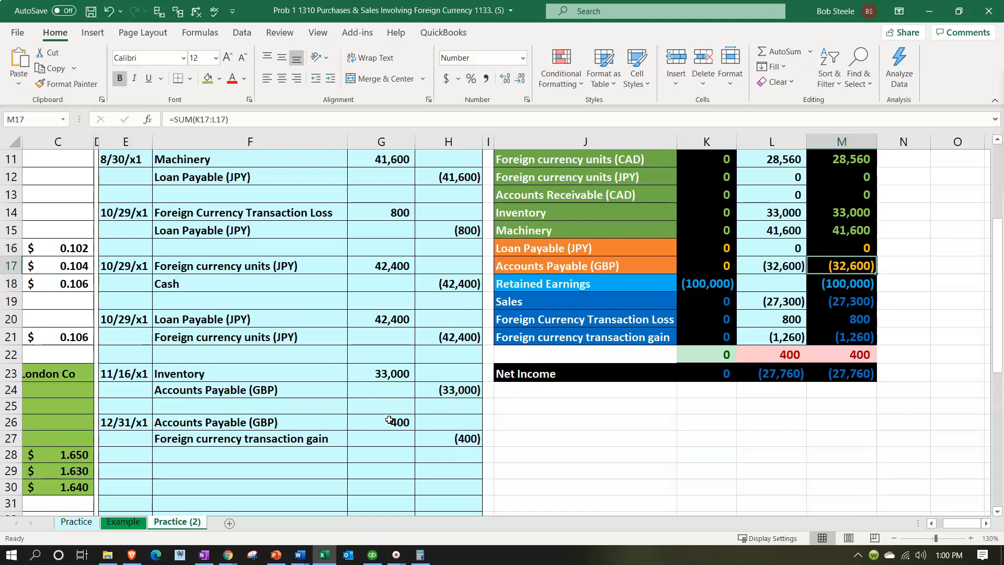
- Check the Accounts Payable (GBP) balance in Calculator by multiplying 20000 by the Dec 31 rate of 1.63, and close Calculator
left_click(420, 555)
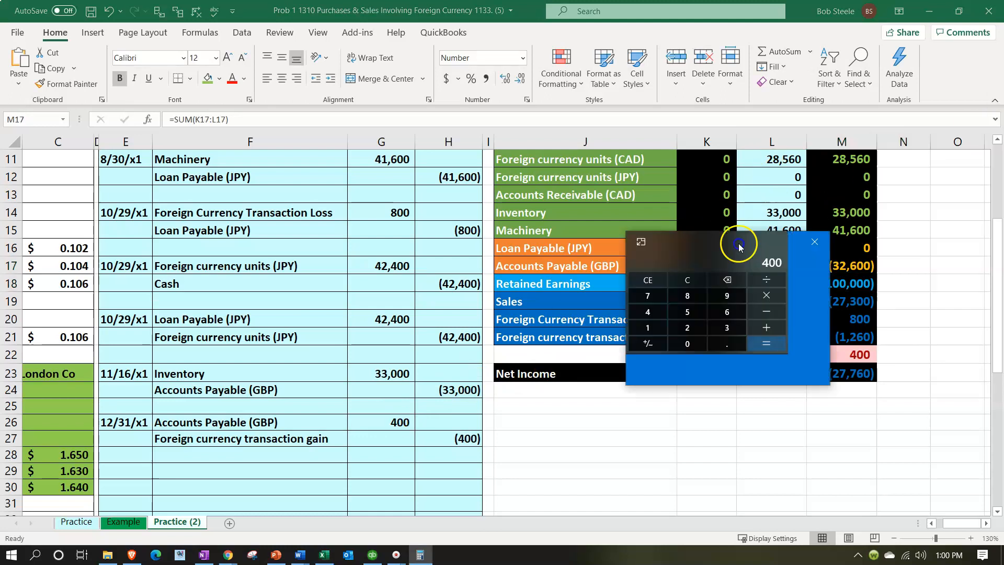
left_click(524, 344)
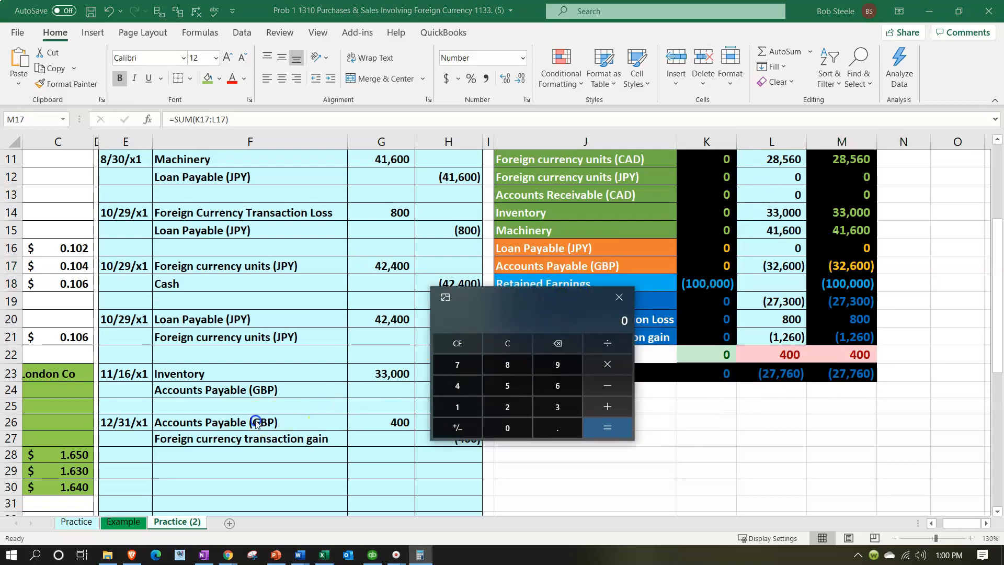
left_click(201, 433)
key("Left")
key("Left")
key("Left")
key("Left")
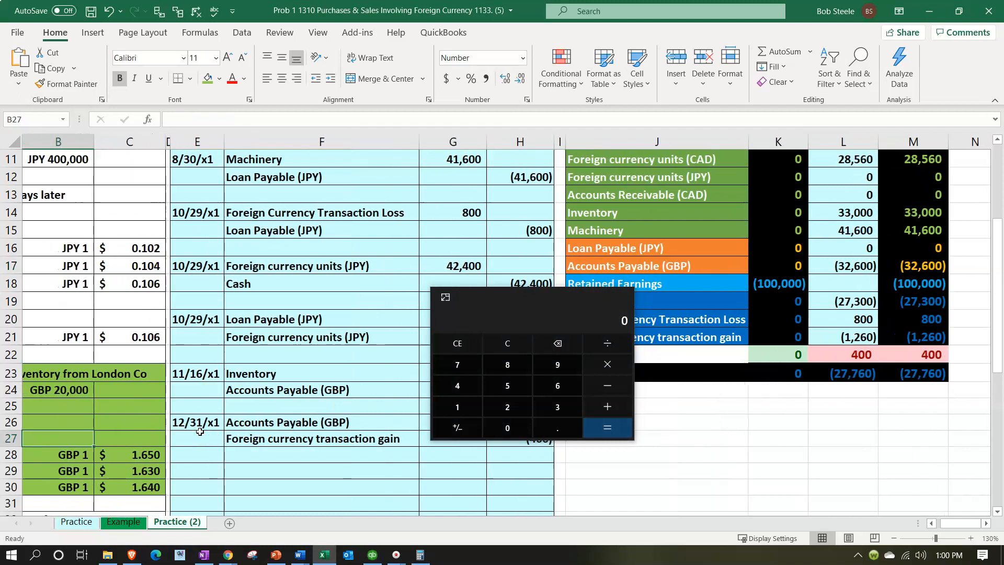
left_click(514, 343)
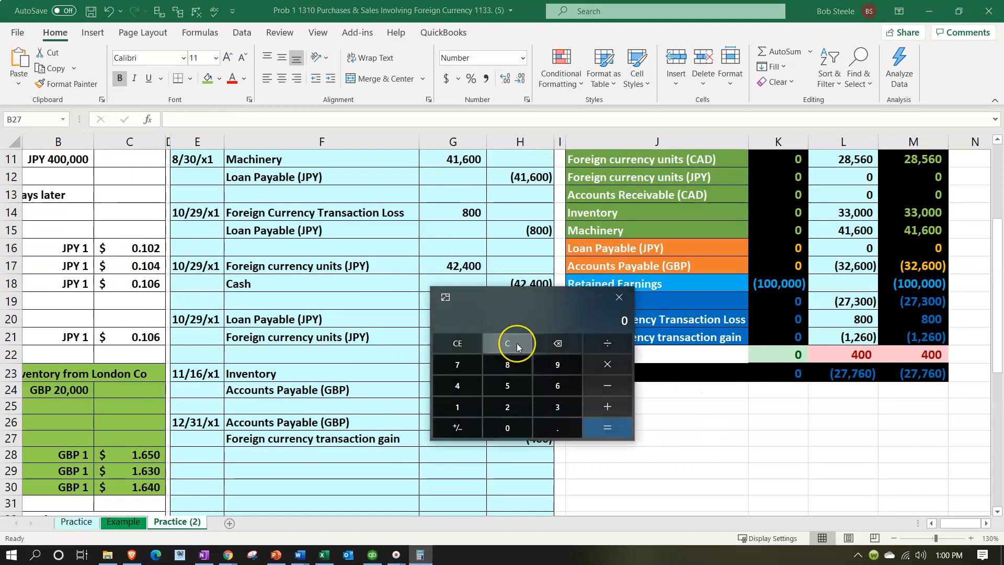
type("20000*")
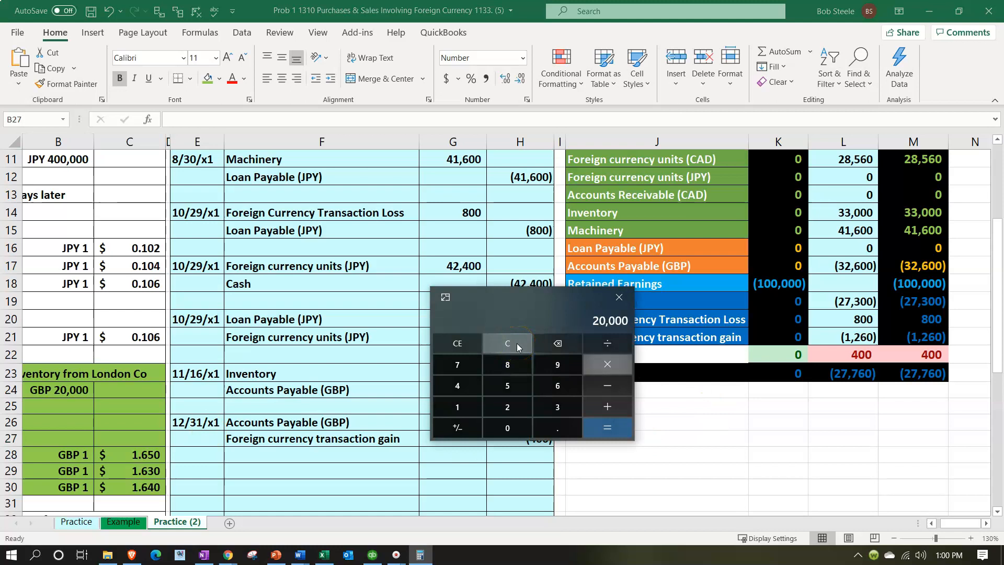
type("1.63")
key("Return")
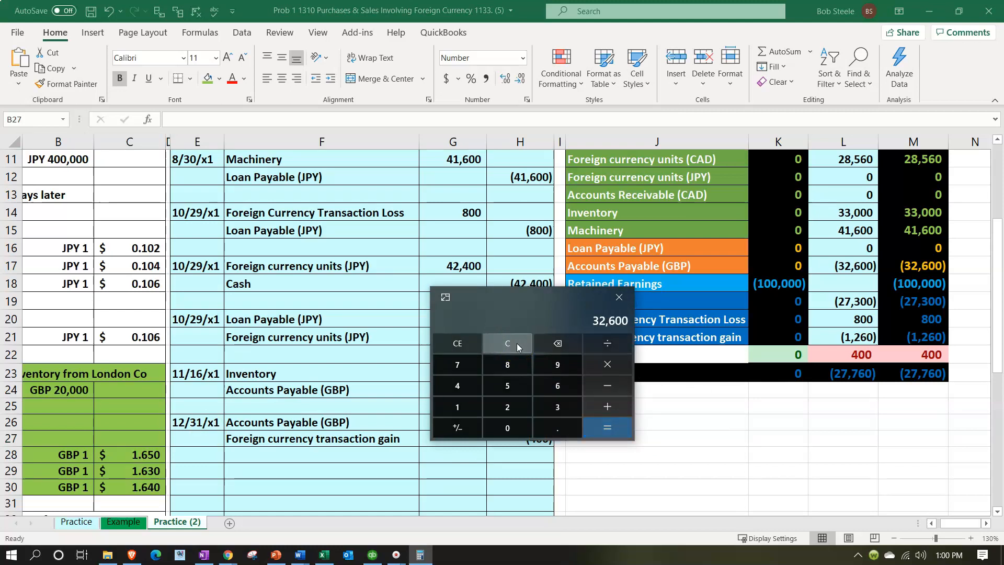
left_click(619, 297)
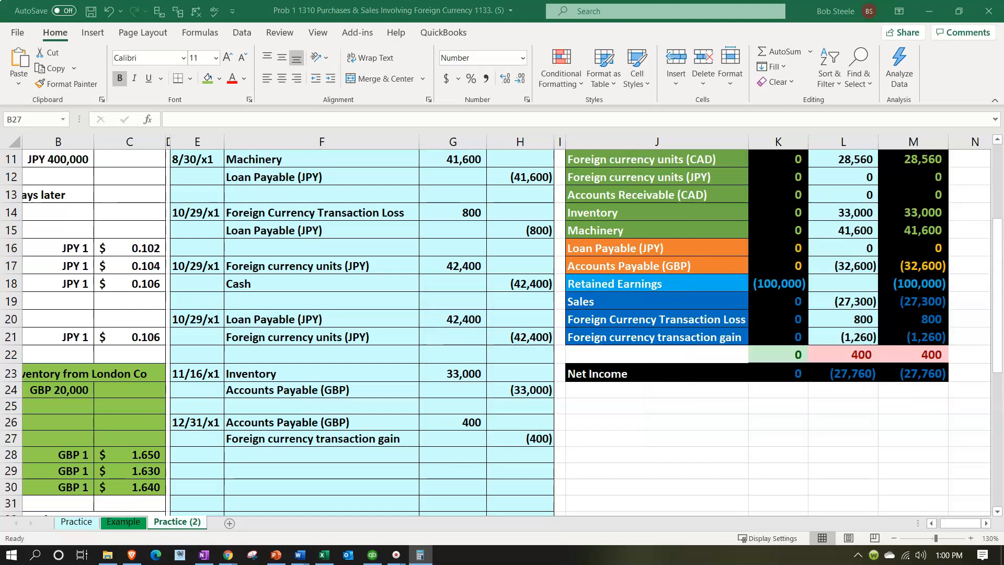
- Try adding the credit in H27 to the Foreign Currency Transaction Loss entry in L20, and undo that change
left_click(847, 319)
type("=G14")
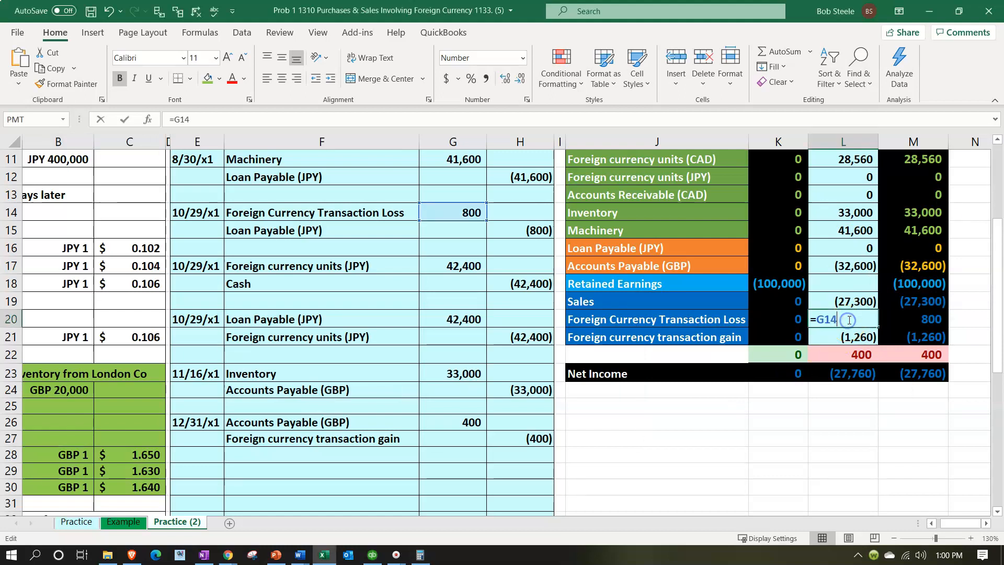
type("+")
left_click(523, 434)
key("Return")
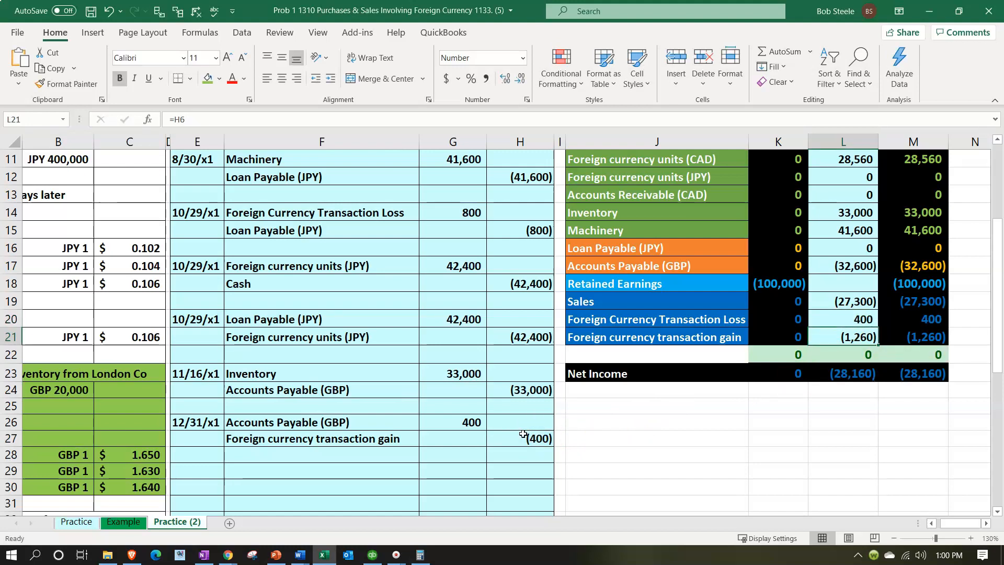
left_click(109, 13)
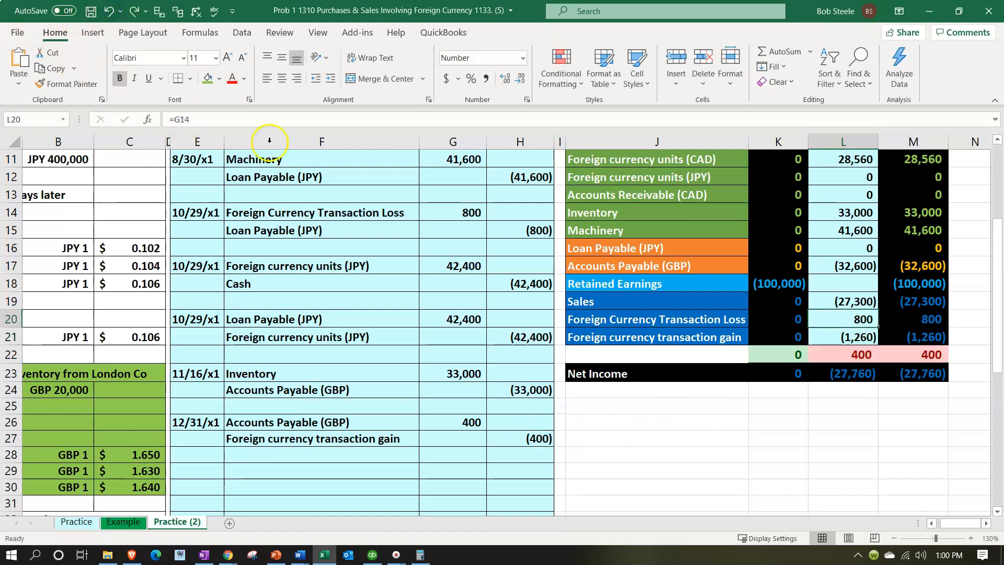
- Add the 12/31 credit in H27 to the Foreign currency transaction gain entry in L21 of the Year 1 table
double_click(844, 339)
type("+")
left_click(540, 440)
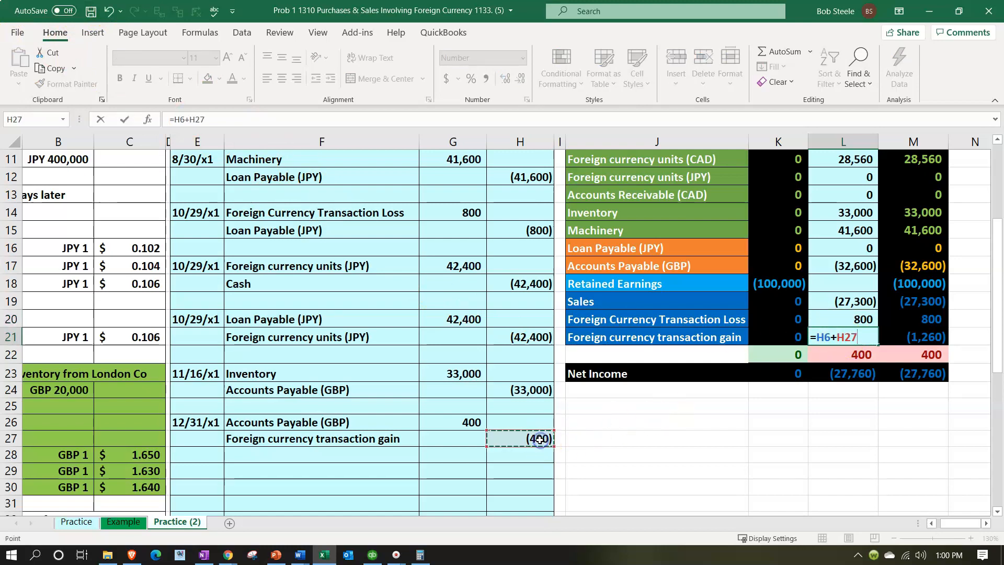
key("Return")
- Check the combined ending balance of the foreign currency transaction loss and gain in M20:M21, and review the worksheet down to Year 2
left_click(630, 324)
left_click_drag(630, 324, 632, 333)
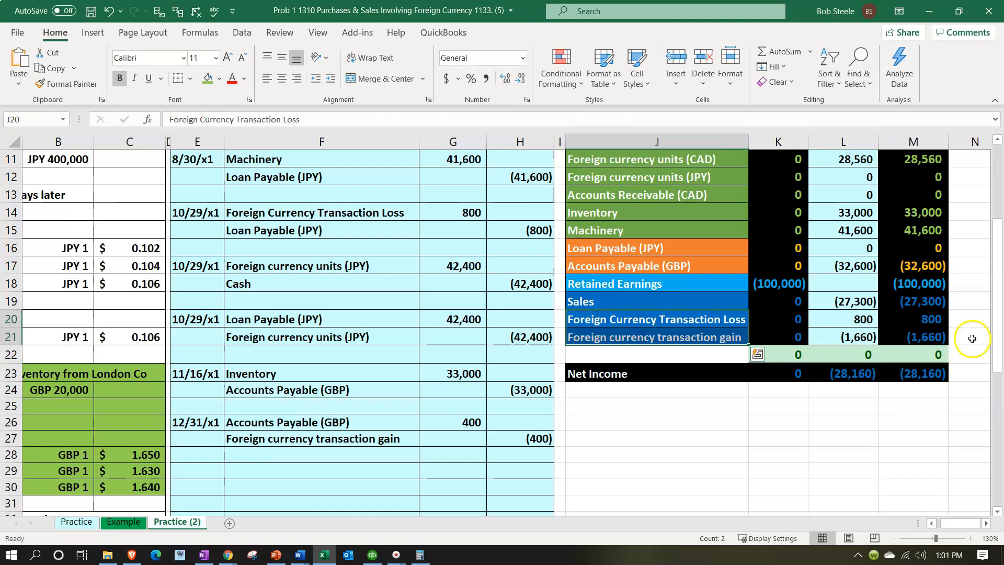
left_click_drag(929, 320, 928, 335)
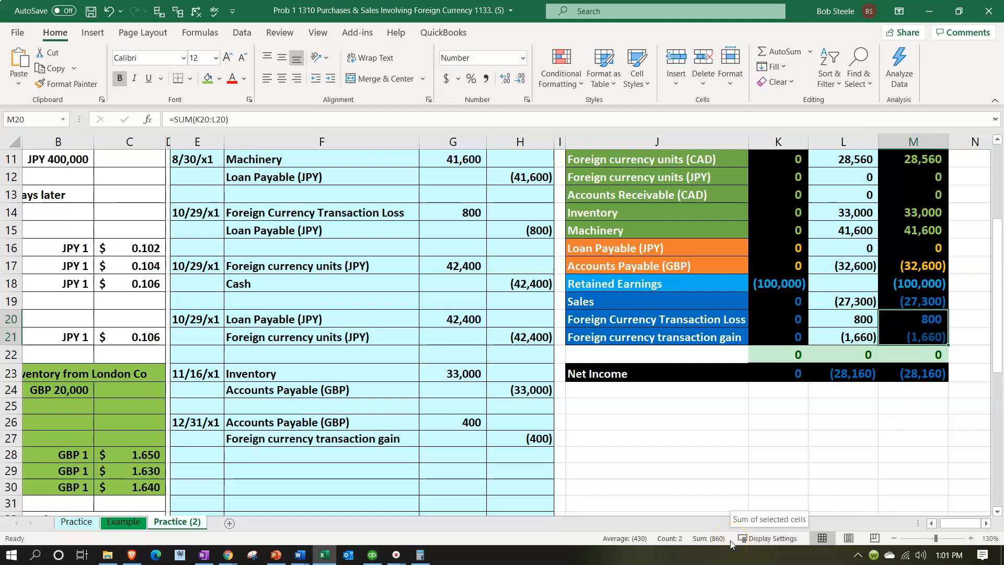
left_click(507, 452)
scroll(506, 456, "down", 1)
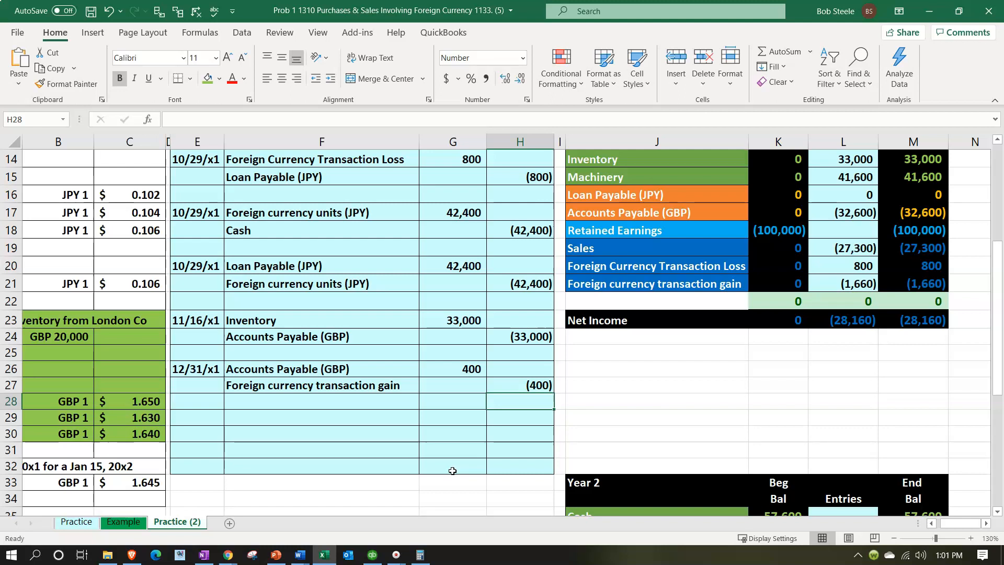
scroll(452, 471, "down", 1)
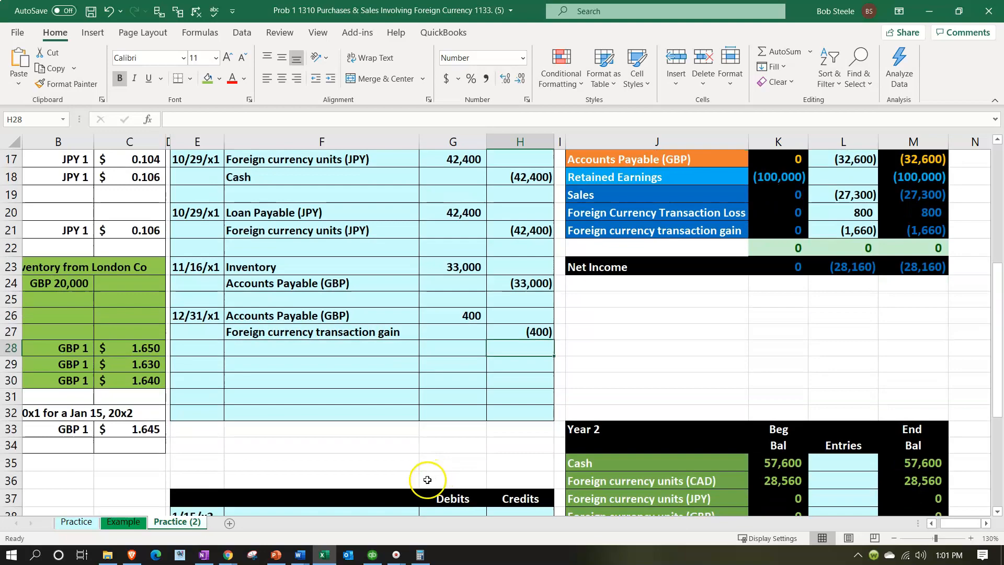
- Switch to QuickBooks Online in the browser and open a new journal entry
left_click(325, 555)
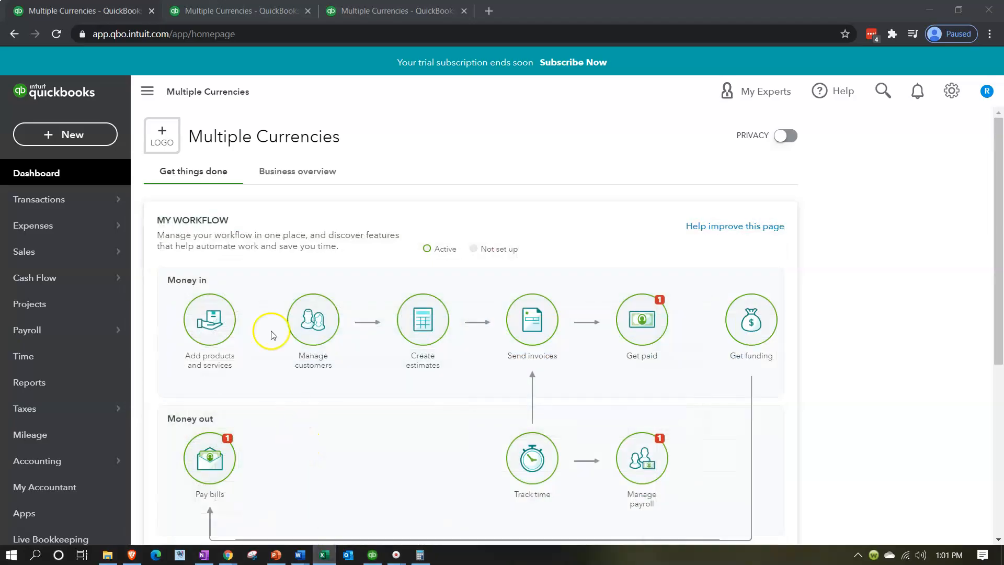
left_click(105, 12)
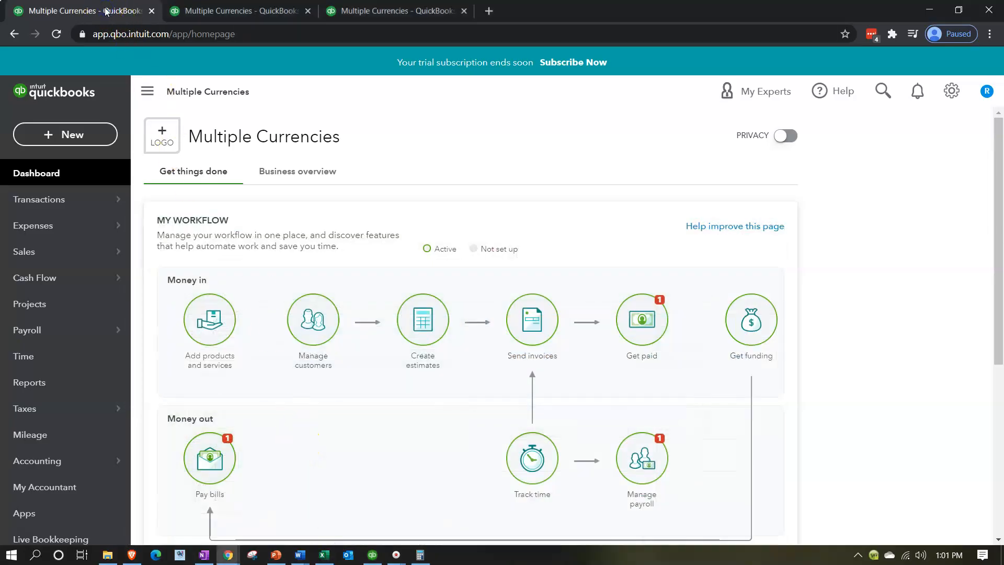
left_click(79, 137)
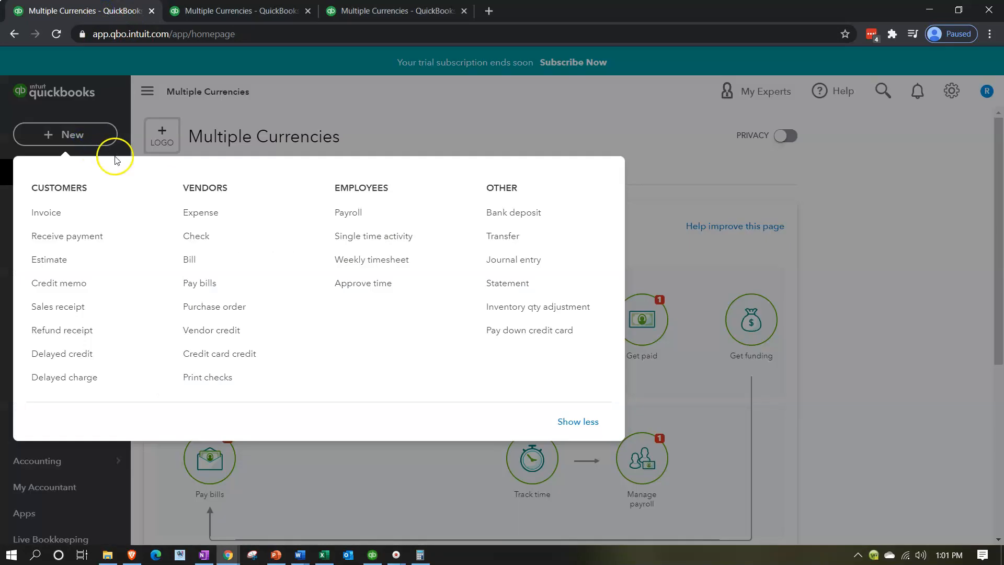
left_click(512, 261)
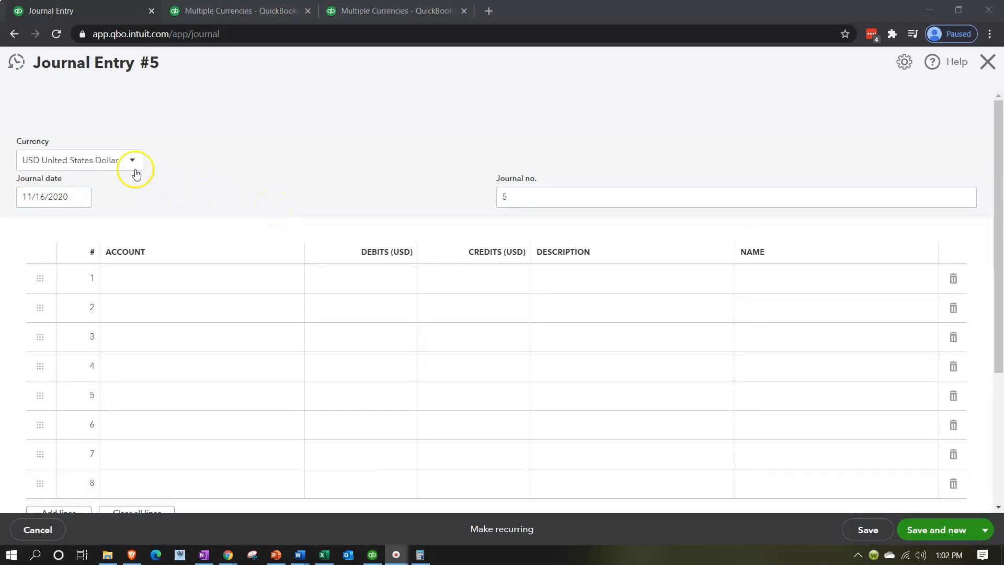
- Enter Accounts Payable Adj GBP as the account on journal line 1 and start adding it as a new account
left_click(185, 285)
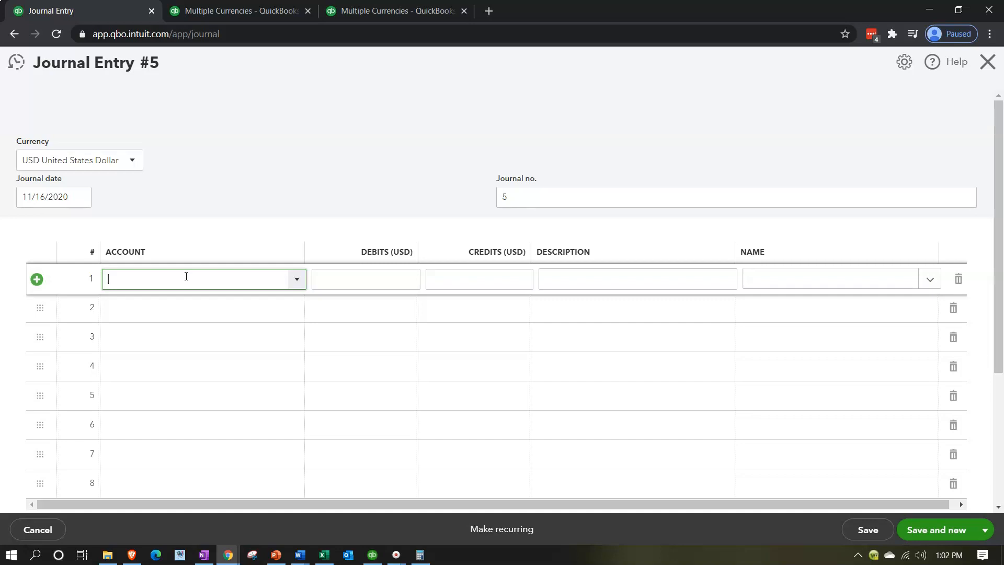
type("Accounts")
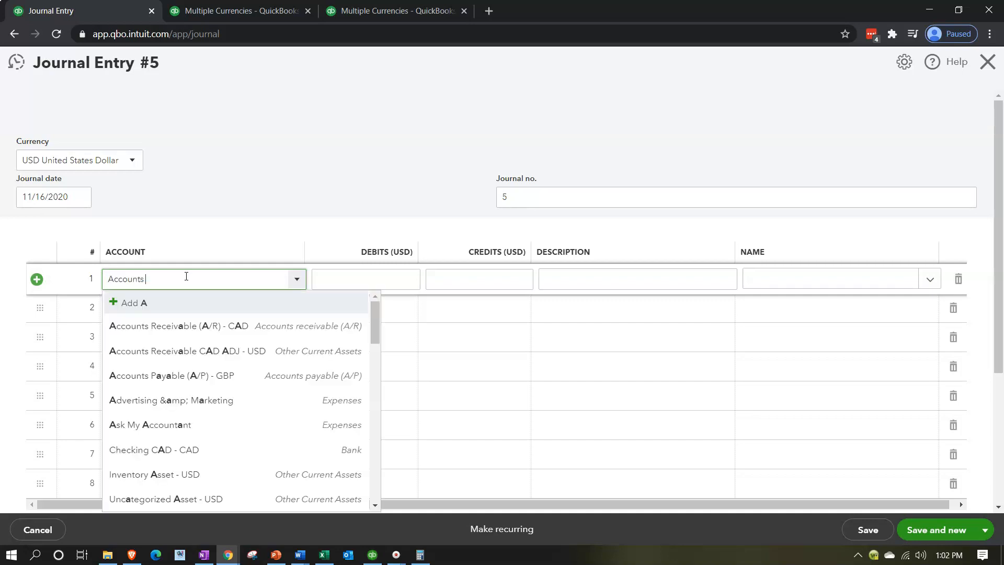
type(" Payable")
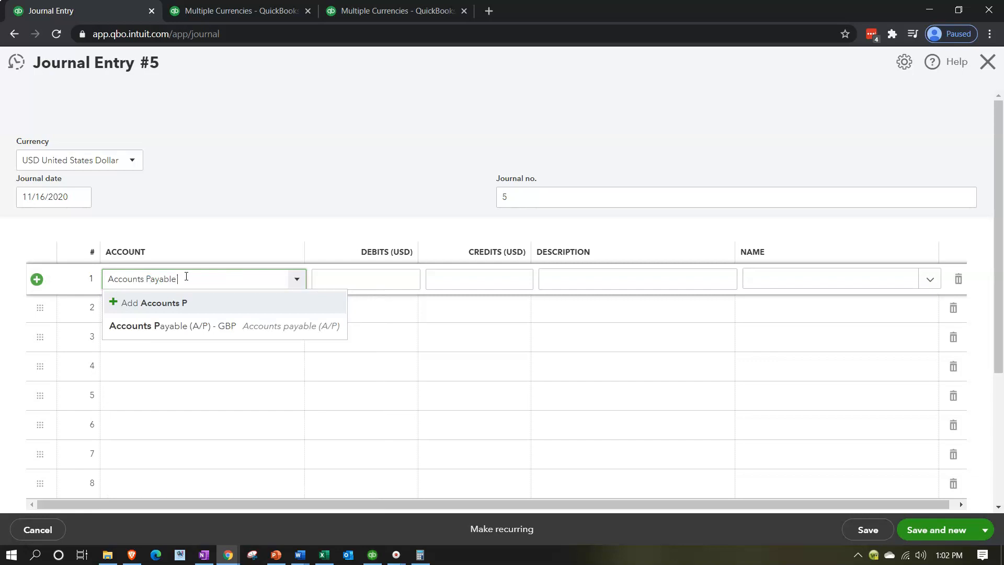
type(" Adj")
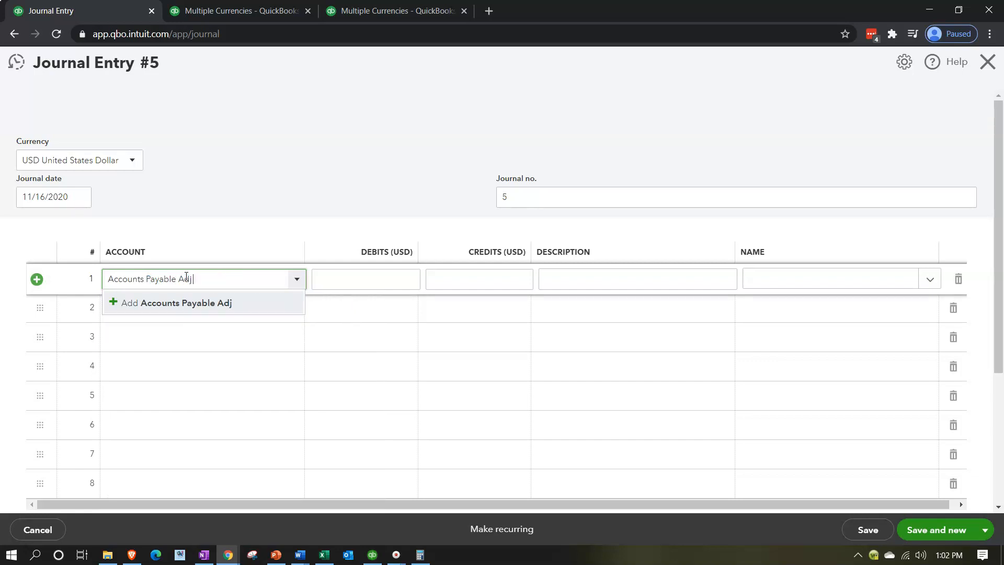
type(" GB")
key("BackSpace")
key("BackSpace")
type("GBP")
key("Return")
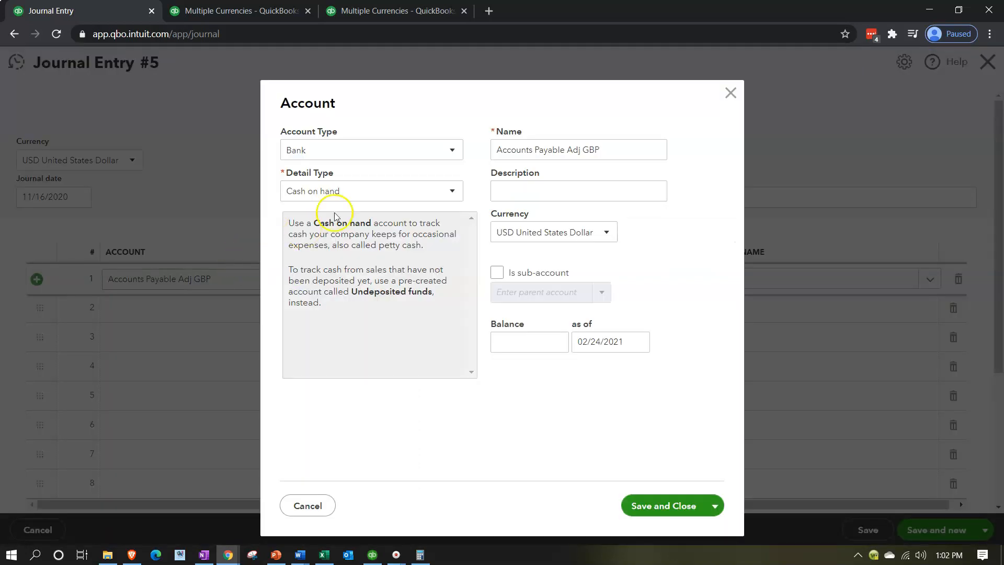
- Set the new account's type and detail type to Other Current Liabilities, keep the currency as USD, and save it
left_click(410, 150)
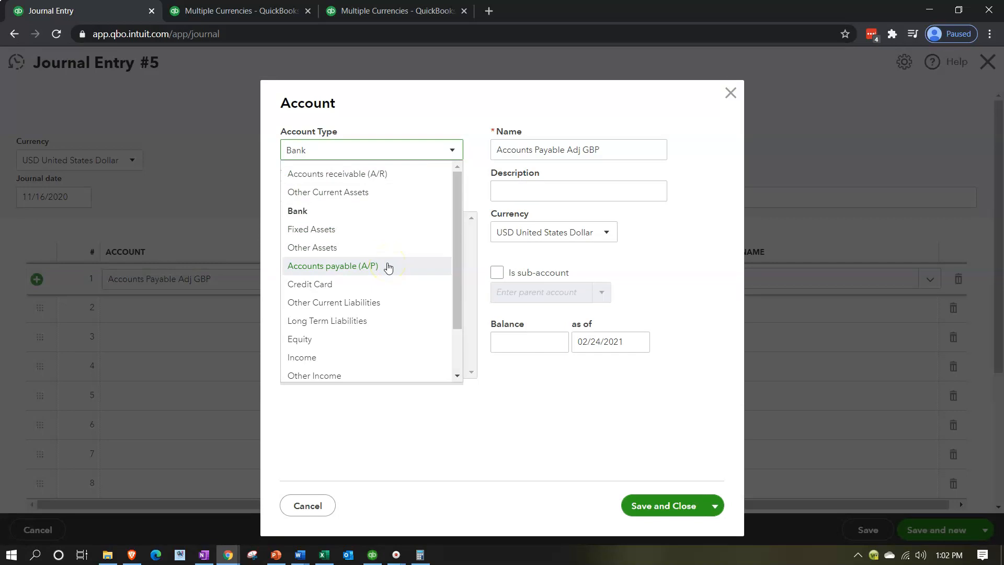
left_click(374, 302)
left_click(424, 198)
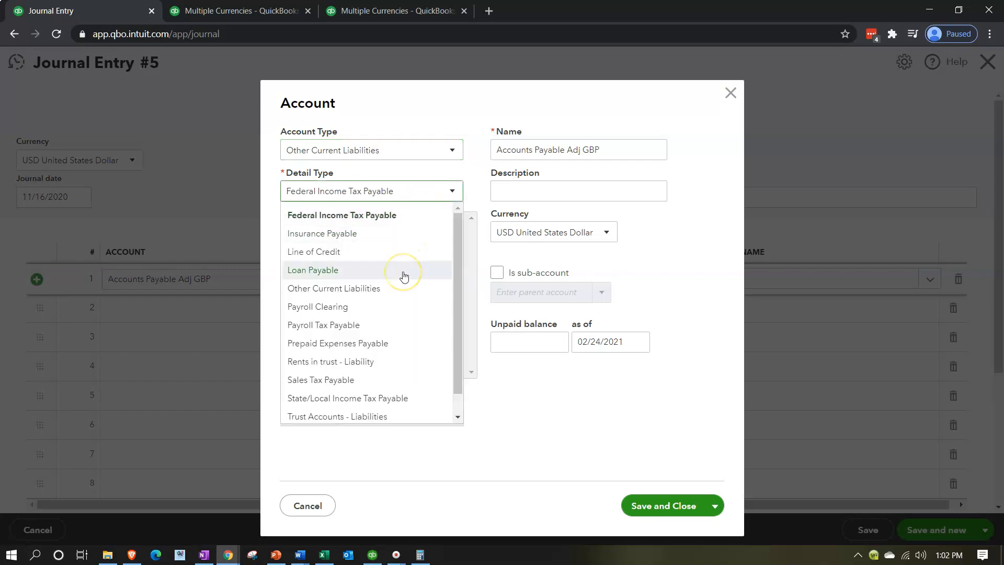
scroll(403, 276, "down", 1)
left_click(383, 271)
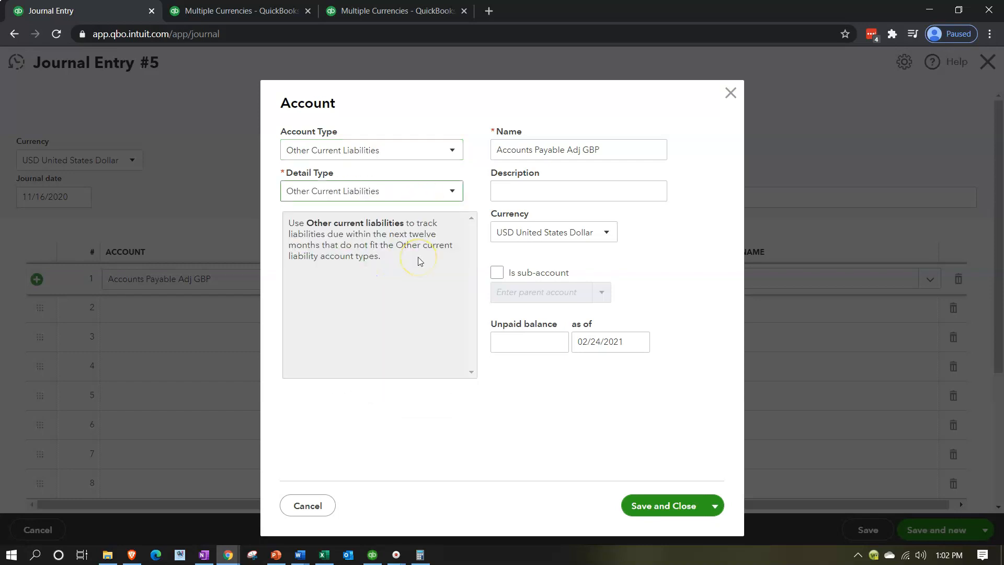
left_click(573, 241)
left_click(660, 507)
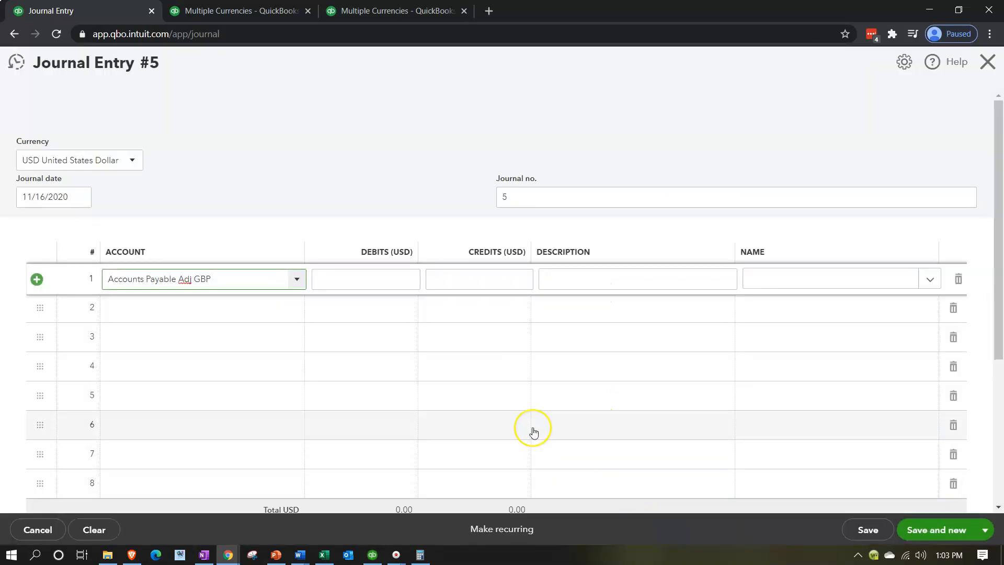
- Choose Exchange Gain or Loss as the account on line 2 of the journal entry
key("Tab")
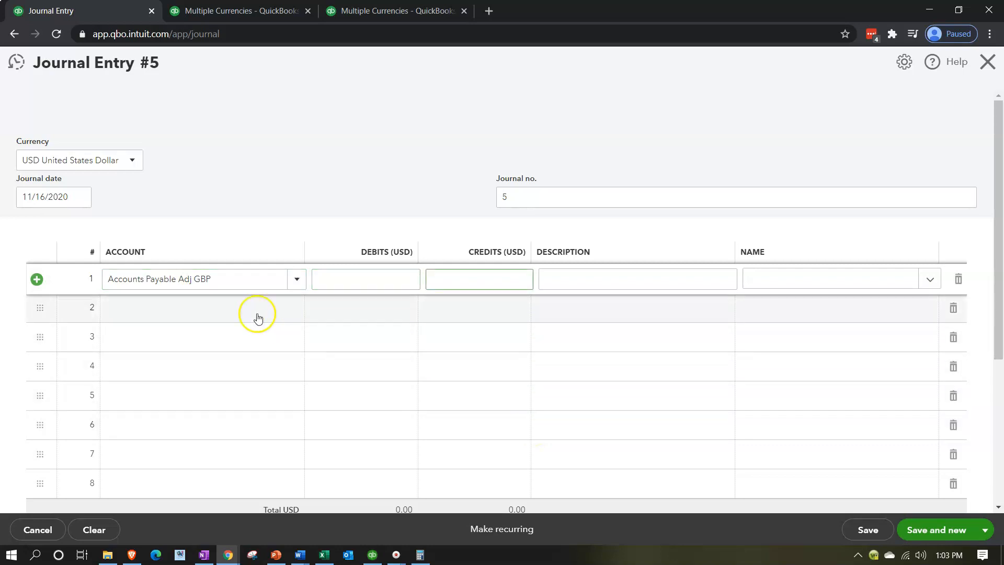
left_click(237, 302)
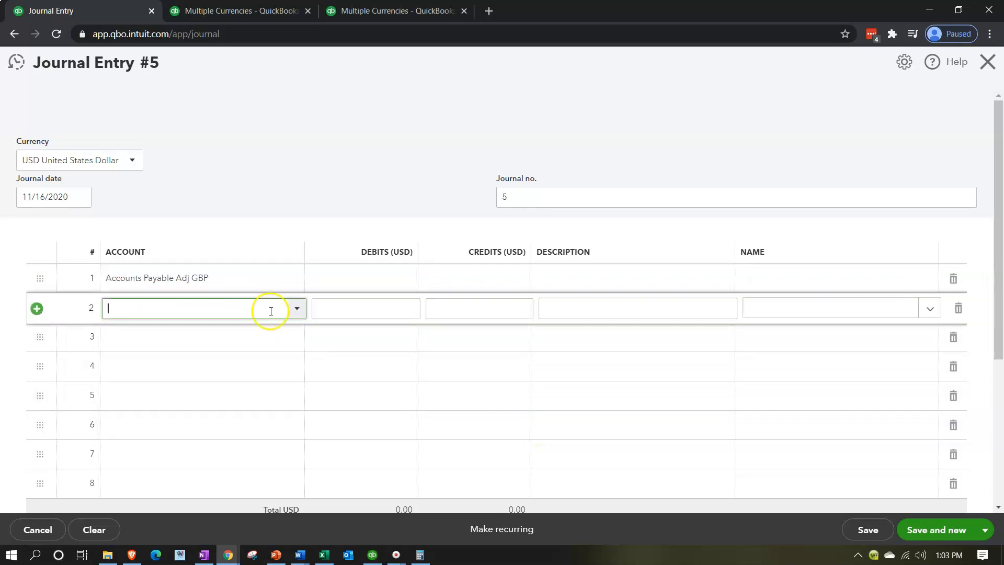
type("Exchange Gain or Loss")
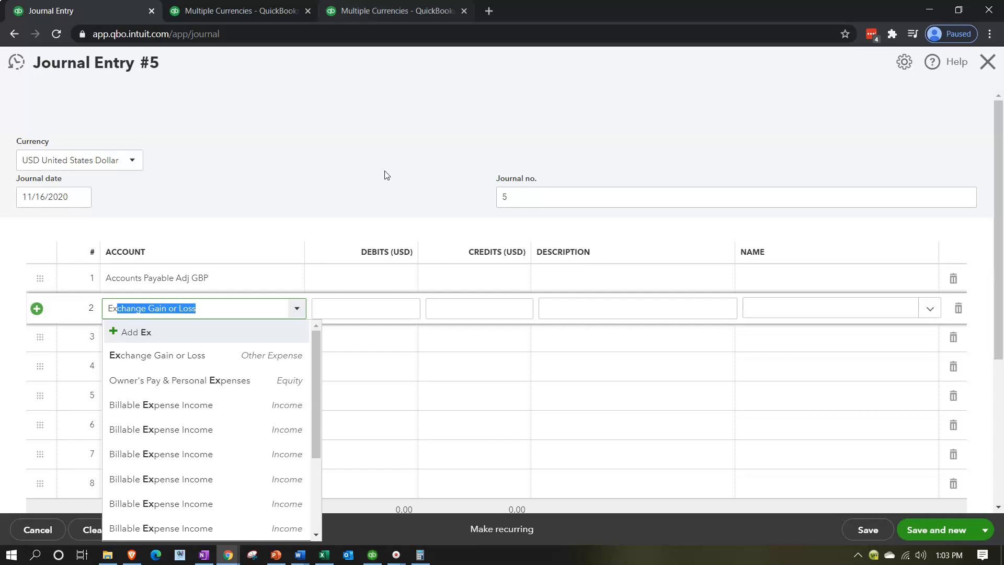
key("Tab")
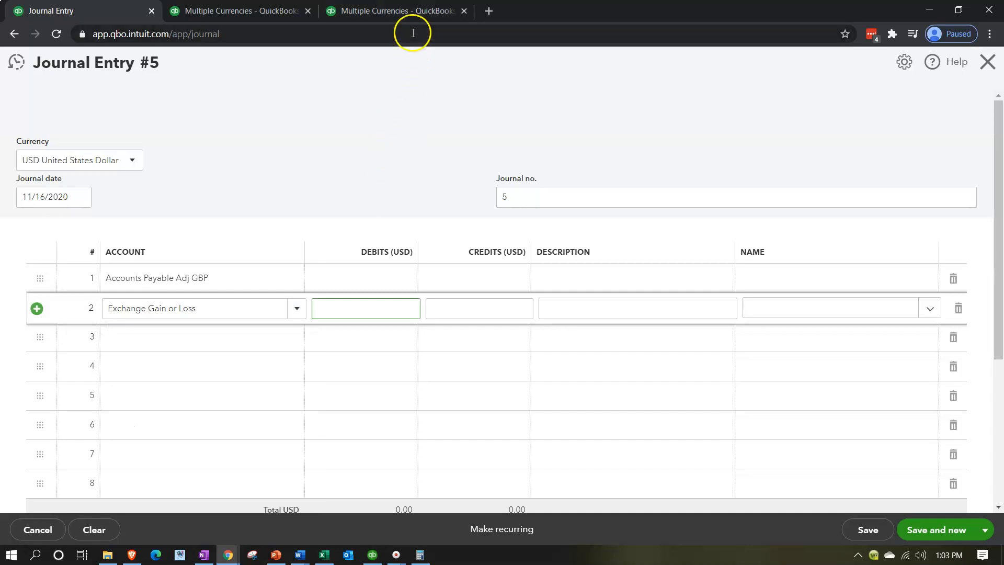
- Duplicate the browser tab holding the 2020 Profit and Loss report and review the report in the copy
left_click(413, 11)
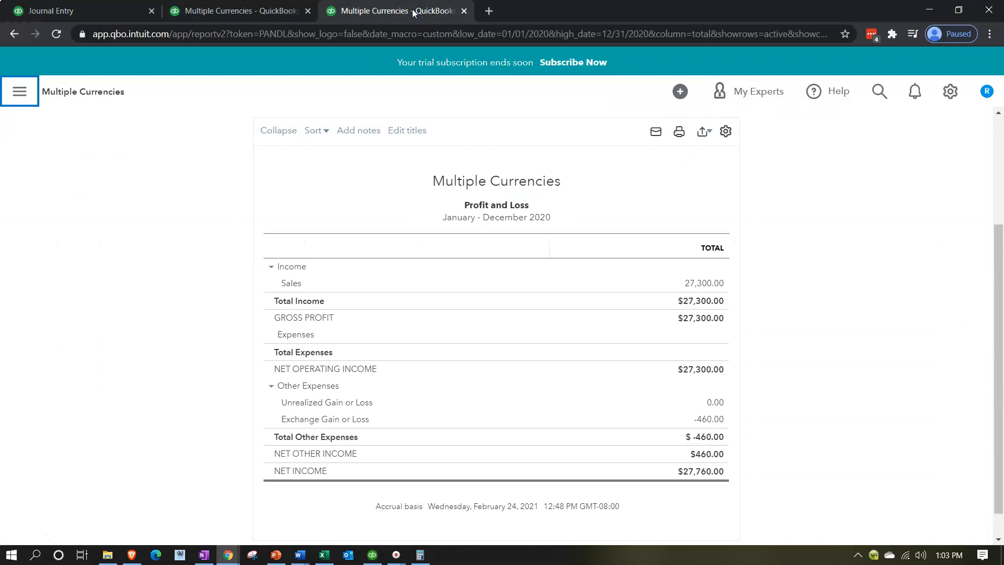
right_click(413, 11)
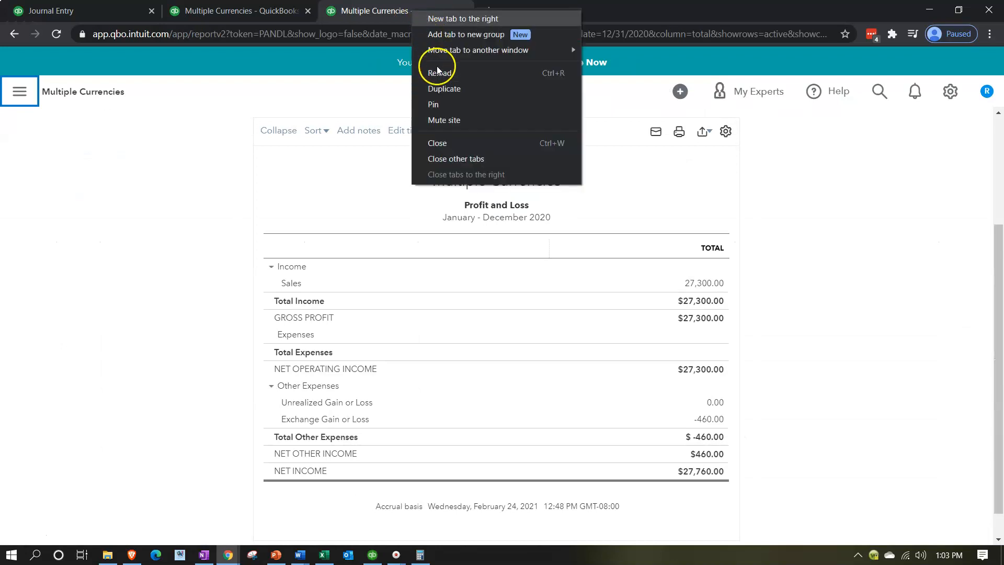
left_click(443, 89)
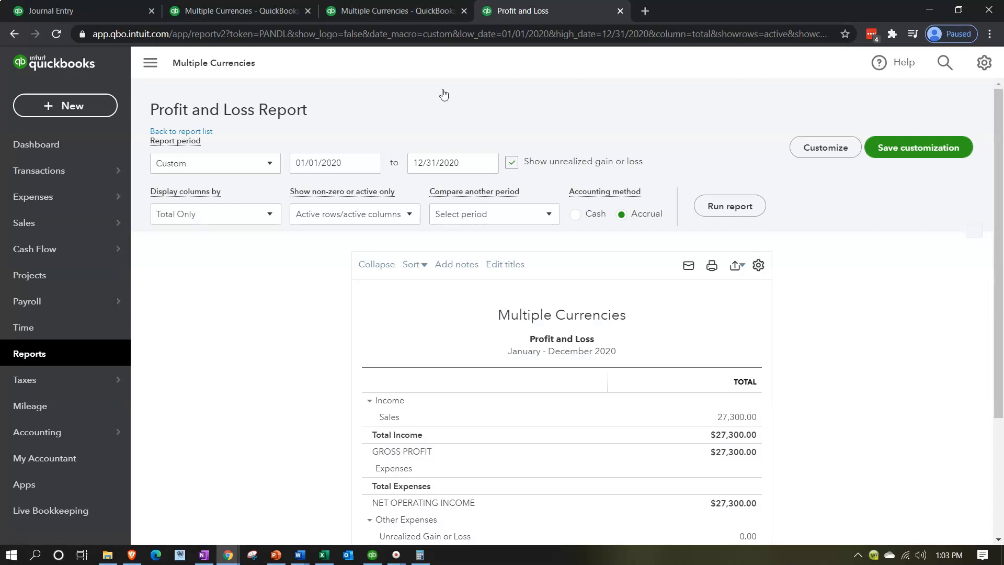
scroll(443, 94, "down", 2)
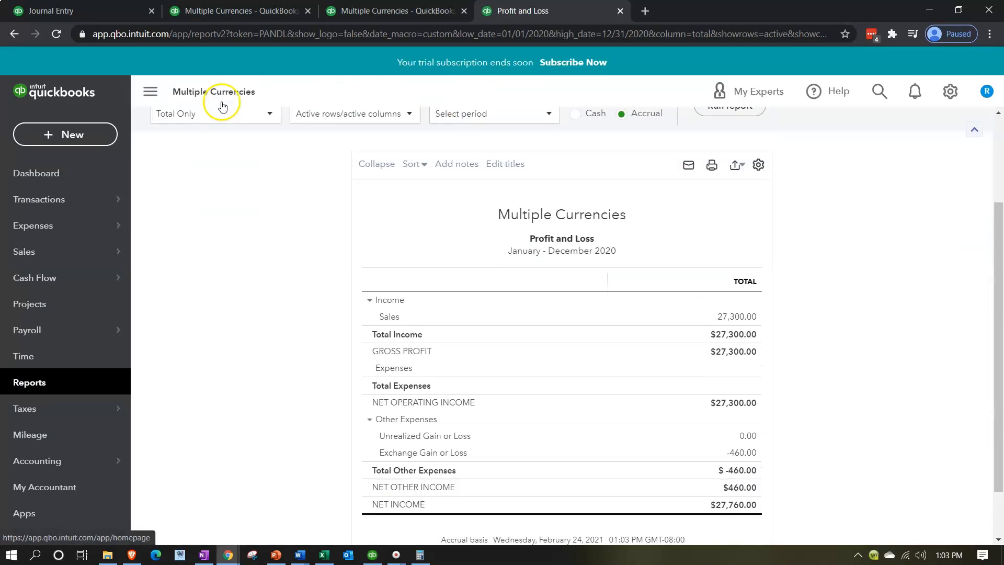
- Start a new bill for vendor GBP V 1, prefilled with the values from the vendor's last bill
left_click(70, 134)
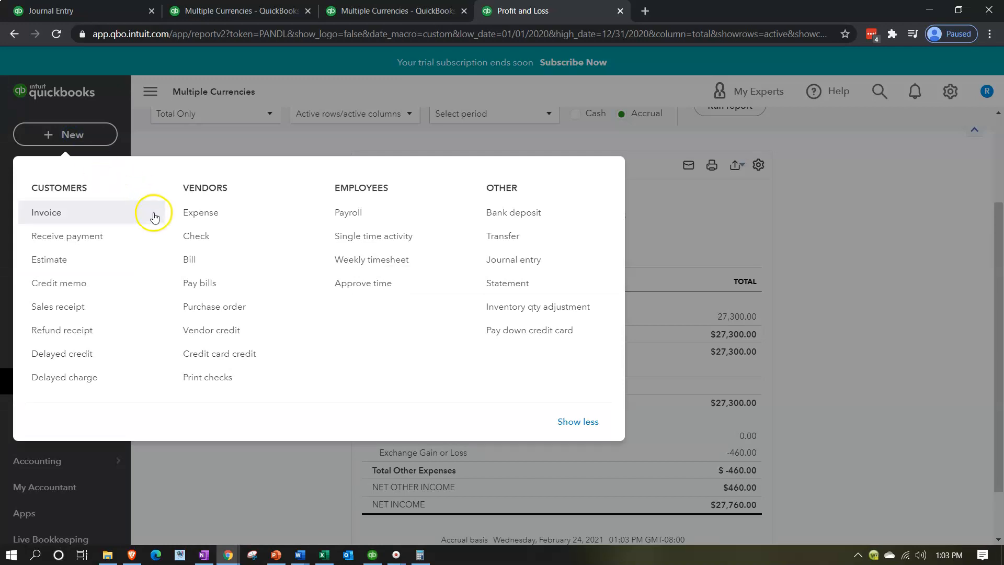
left_click(192, 262)
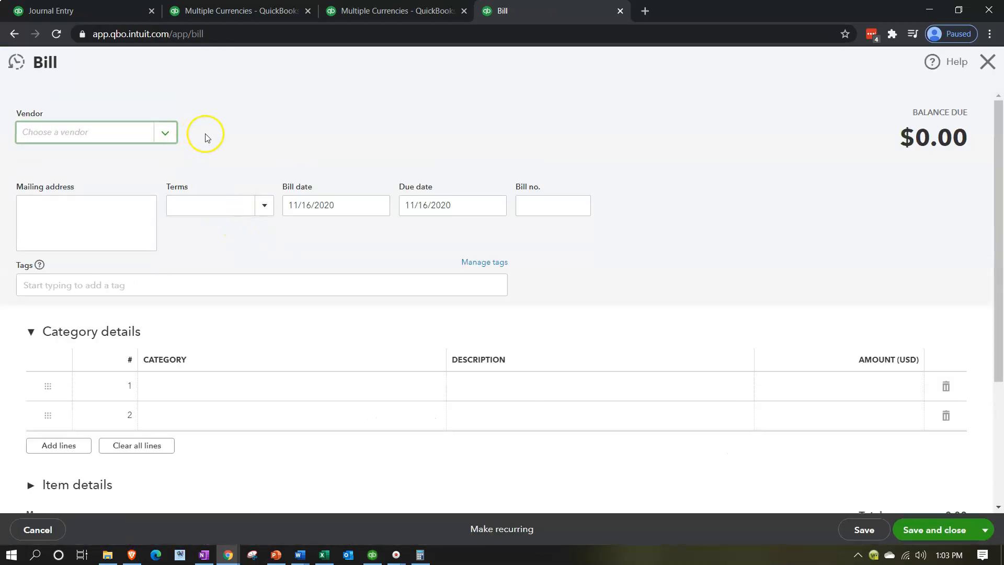
left_click(163, 134)
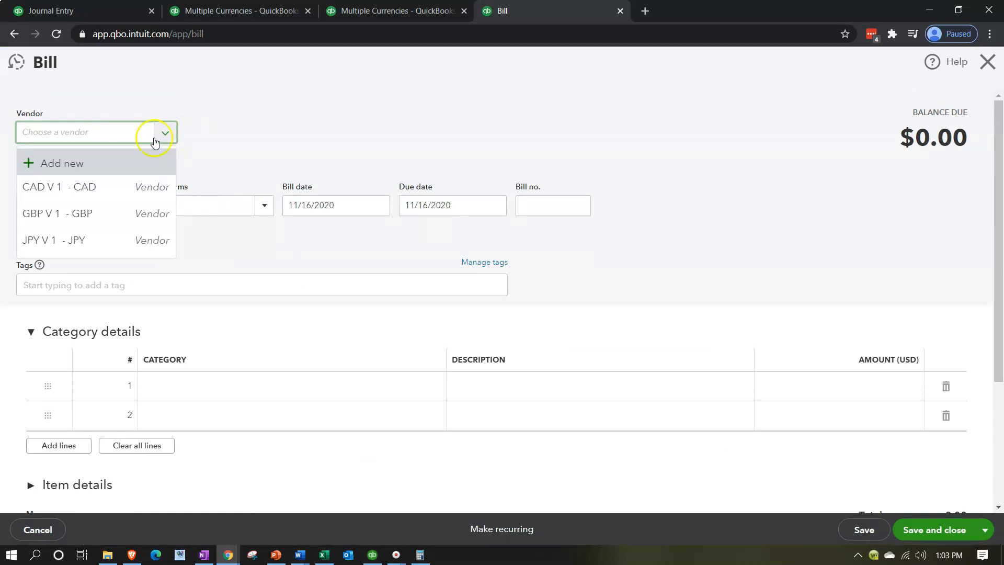
left_click(93, 214)
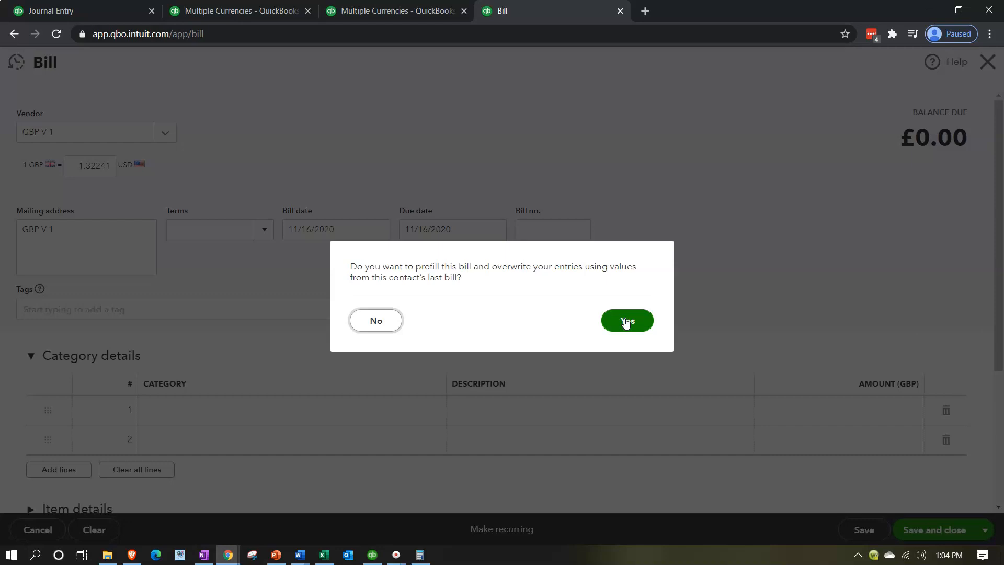
left_click(626, 321)
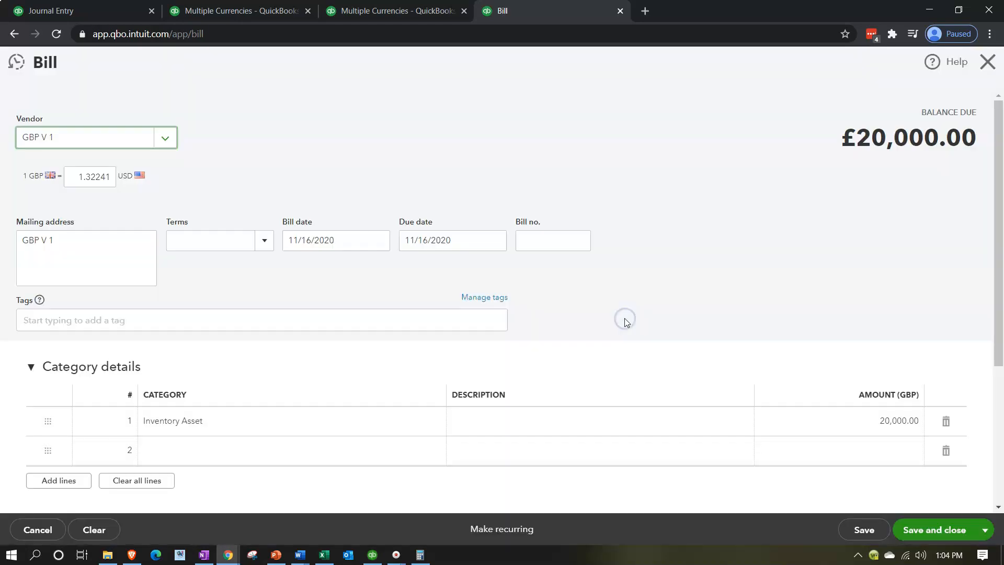
- Set the bill date to 12/31/2020 and check the bill's total in USD
left_click(339, 311)
left_click(347, 242)
type("12/31/2020")
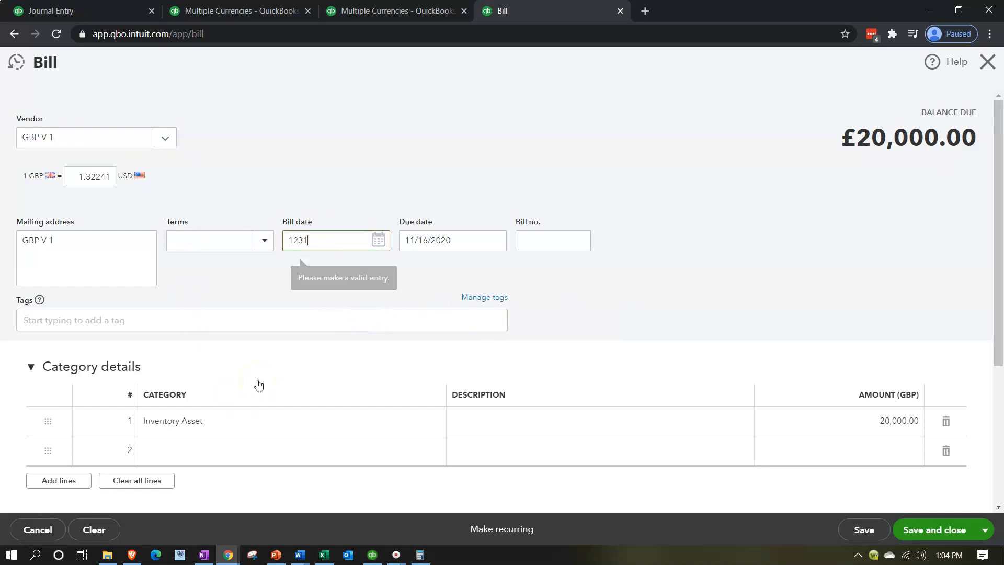
key("Tab")
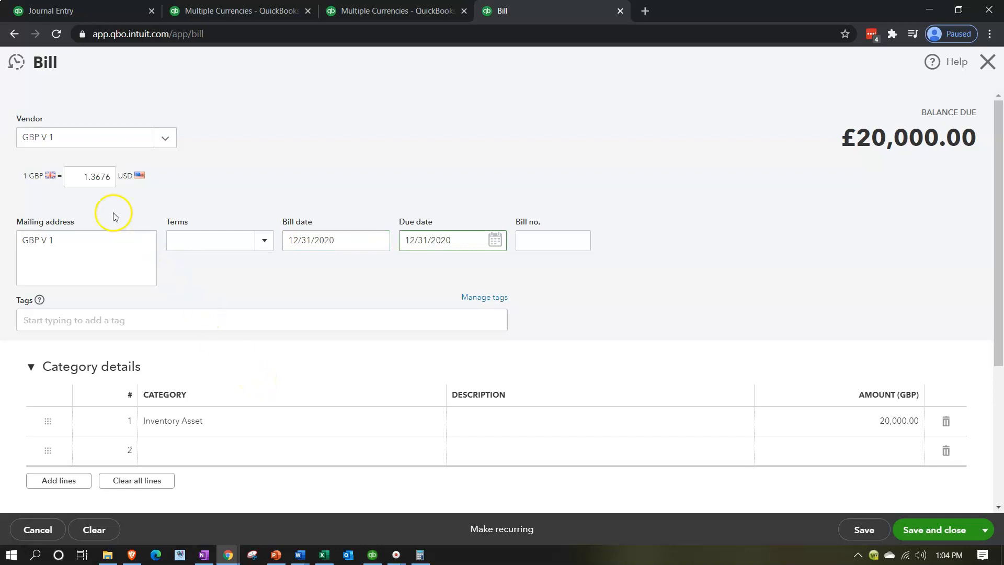
scroll(262, 275, "down", 3)
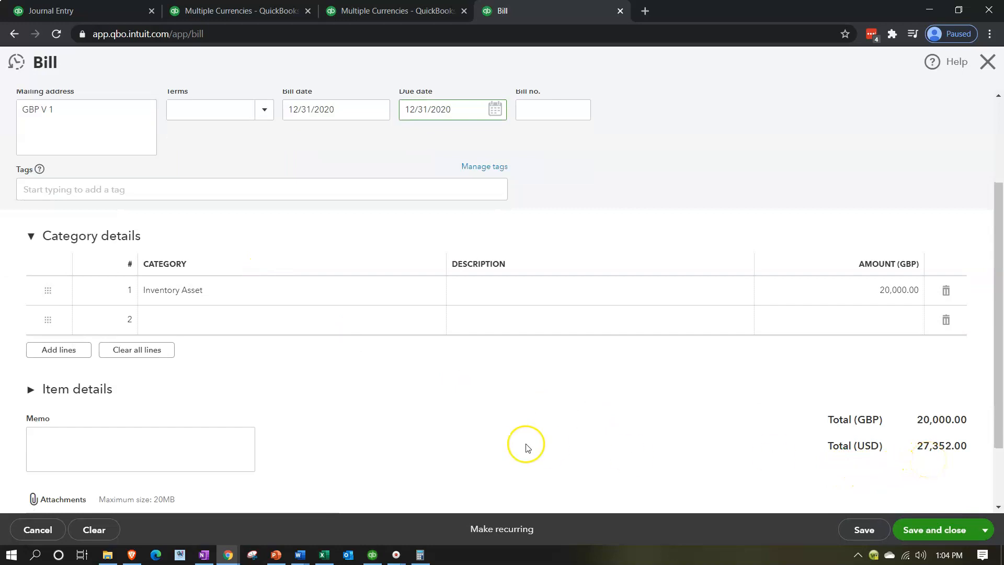
scroll(525, 446, "up", 3)
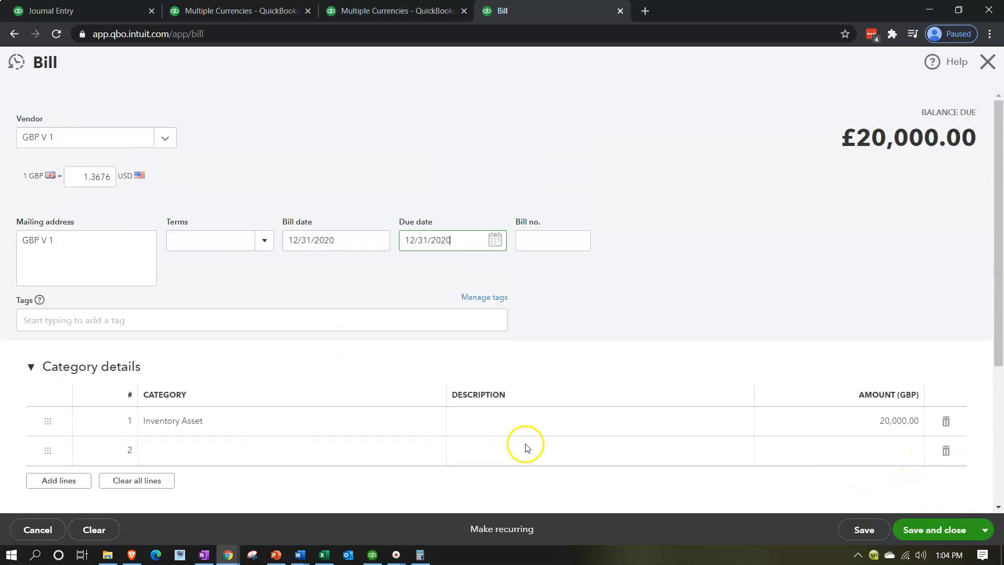
- Switch to the Excel worksheet and look up the Dec 31 GBP spot rate for the London Co purchase
left_click(324, 554)
left_click(235, 394)
key("Left")
key("Left")
key("Left")
key("Left")
key("Left")
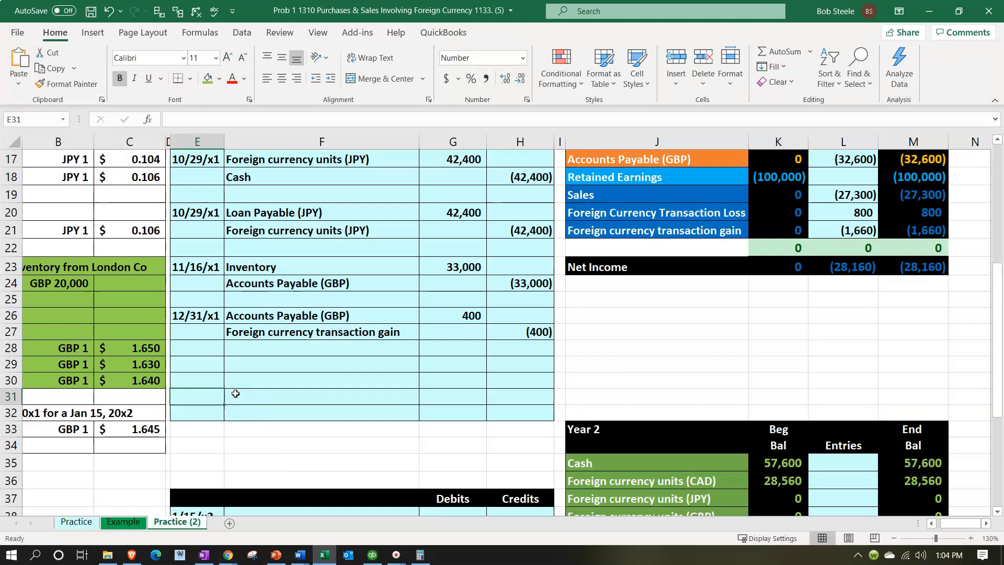
key("Up")
key("Up")
key("Right")
key("Right")
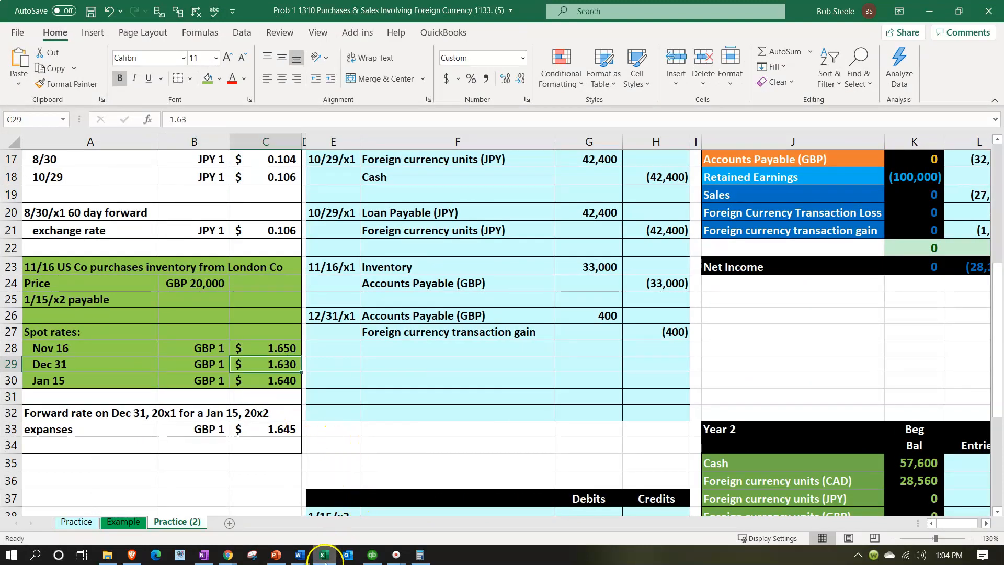
- Switch back to the bill in QuickBooks Online and set its GBP exchange rate to 1.63 for this transaction only
left_click(324, 555)
double_click(80, 176)
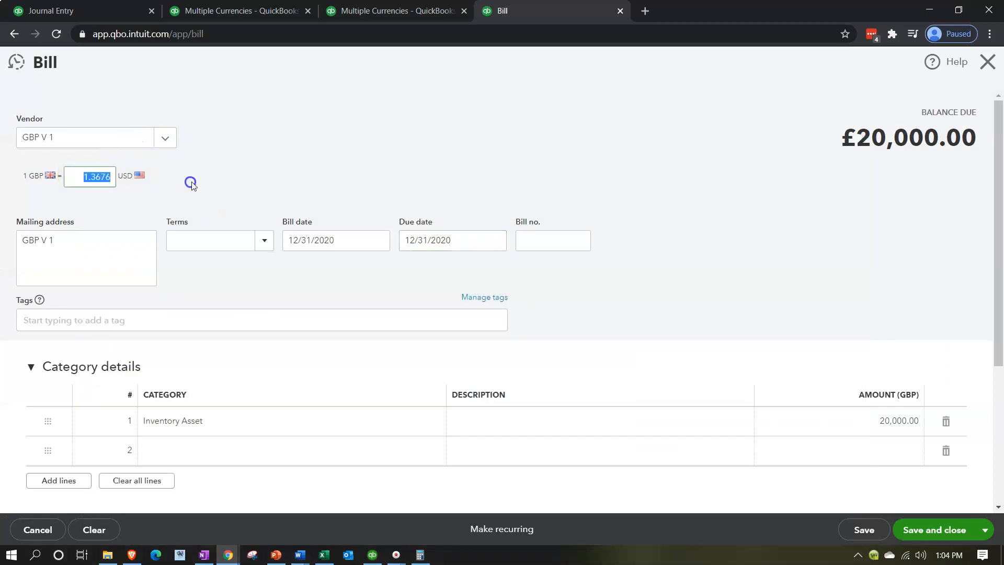
type("1.63")
key("Tab")
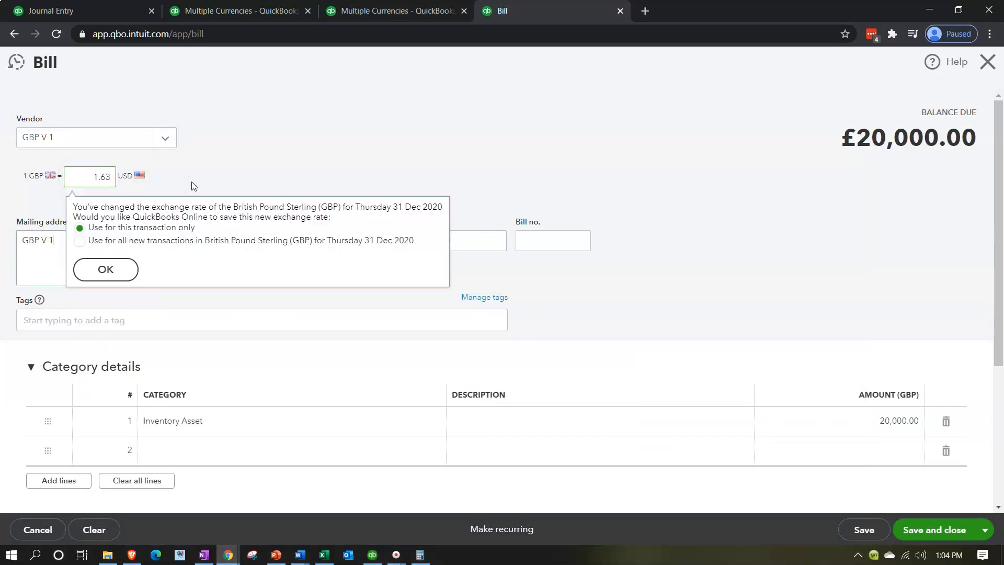
left_click(106, 269)
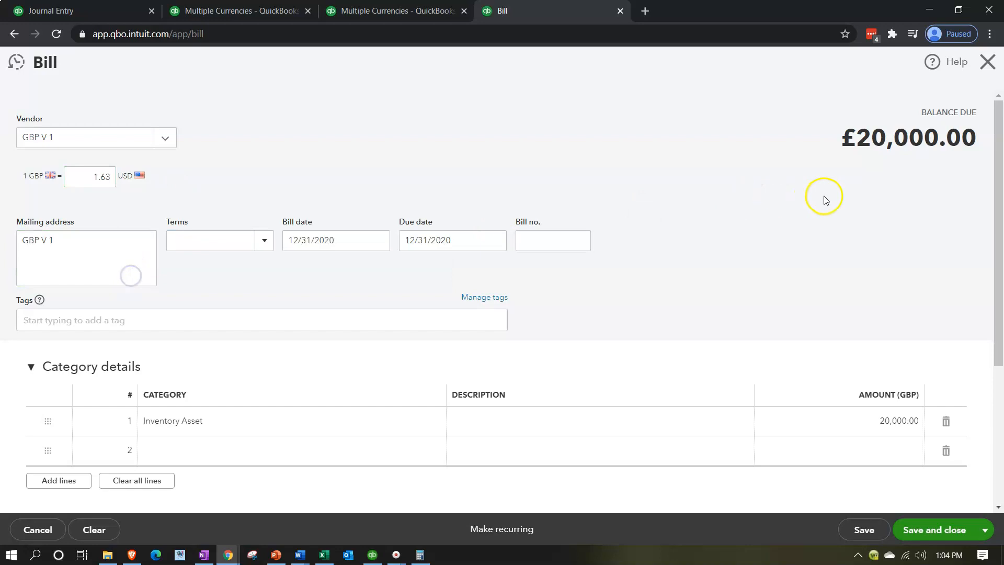
scroll(821, 199, "down", 3)
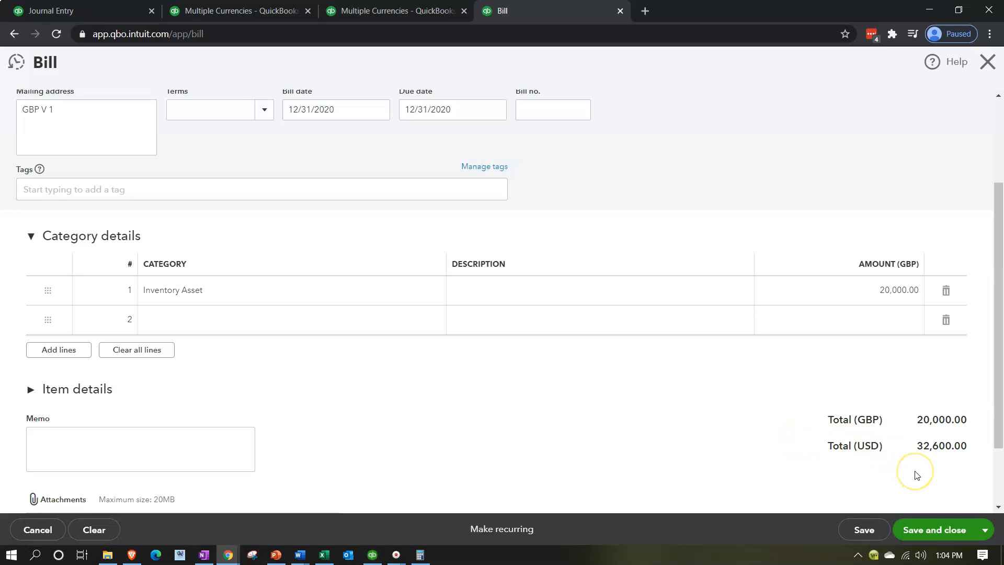
- Calculate the accounts payable adjustment in Calculator by subtracting the balance sheet's GBP payable of 33,000 from the bill's USD total of 32,600
left_click(420, 555)
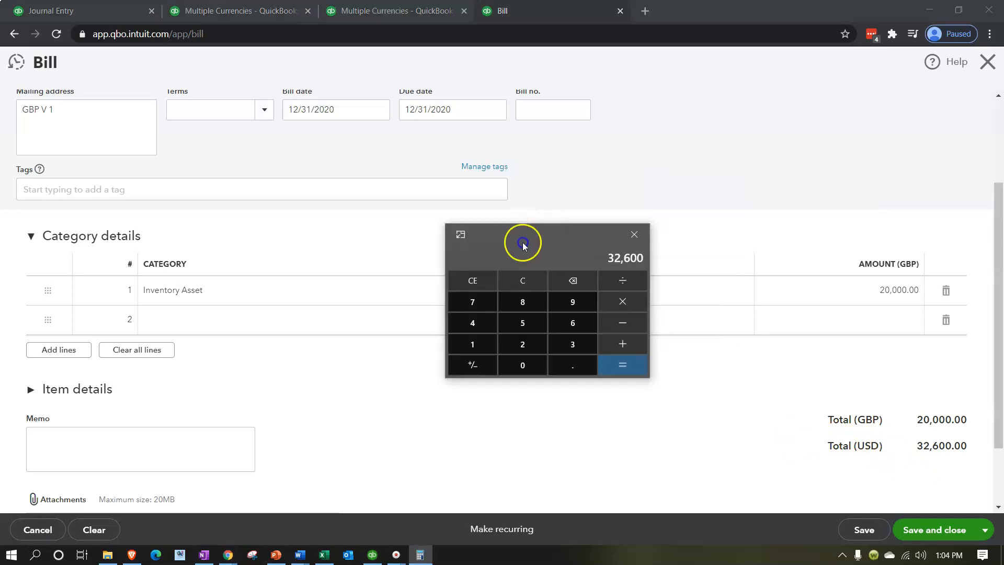
left_click_drag(531, 232, 498, 256)
left_click(496, 306)
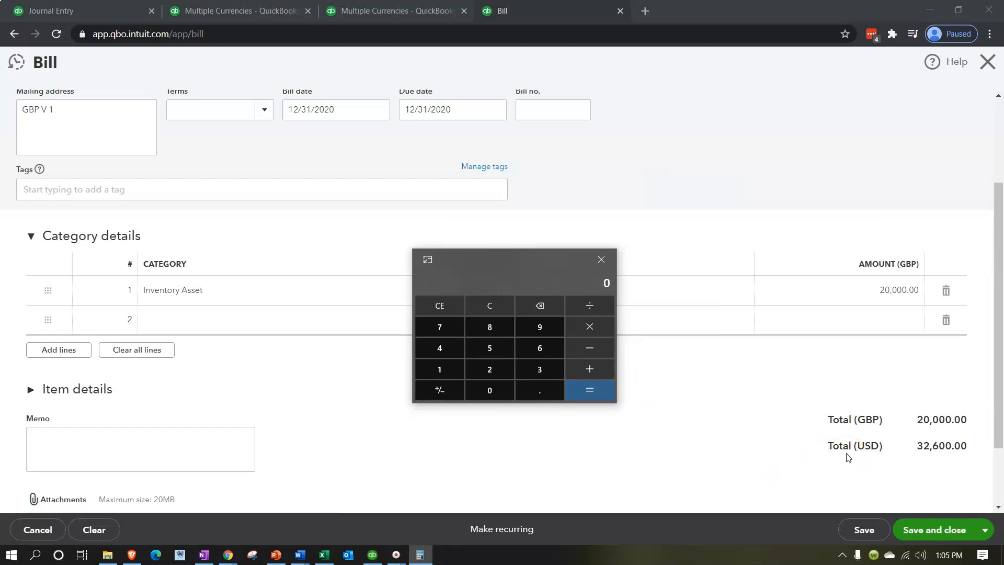
type("32,600")
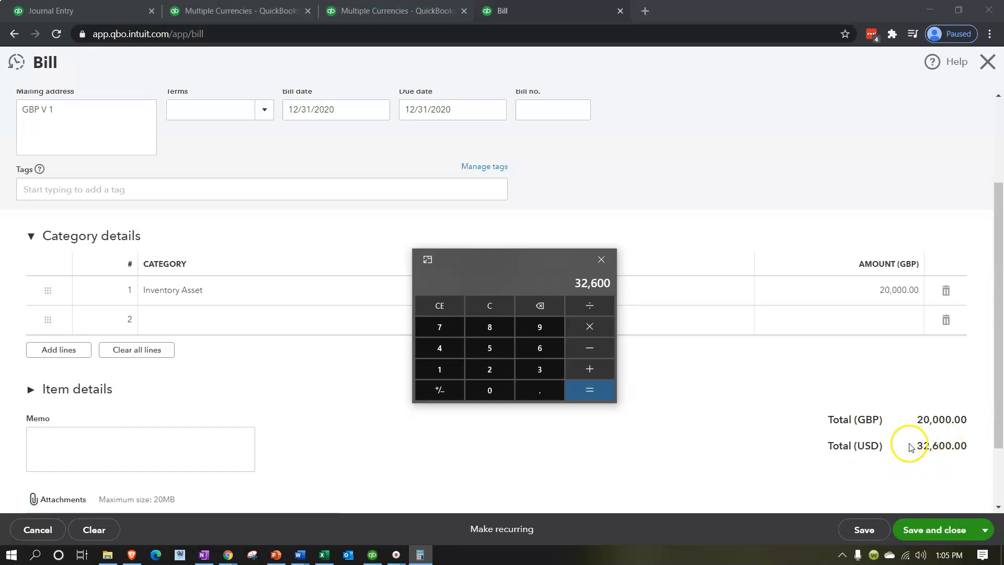
left_click_drag(503, 261, 630, 191)
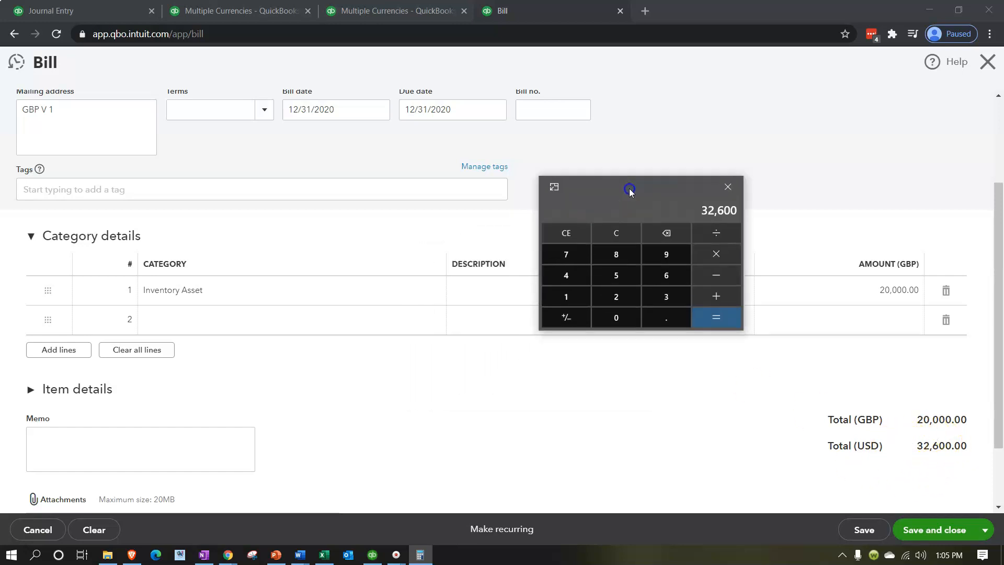
scroll(316, 328, "up", 3)
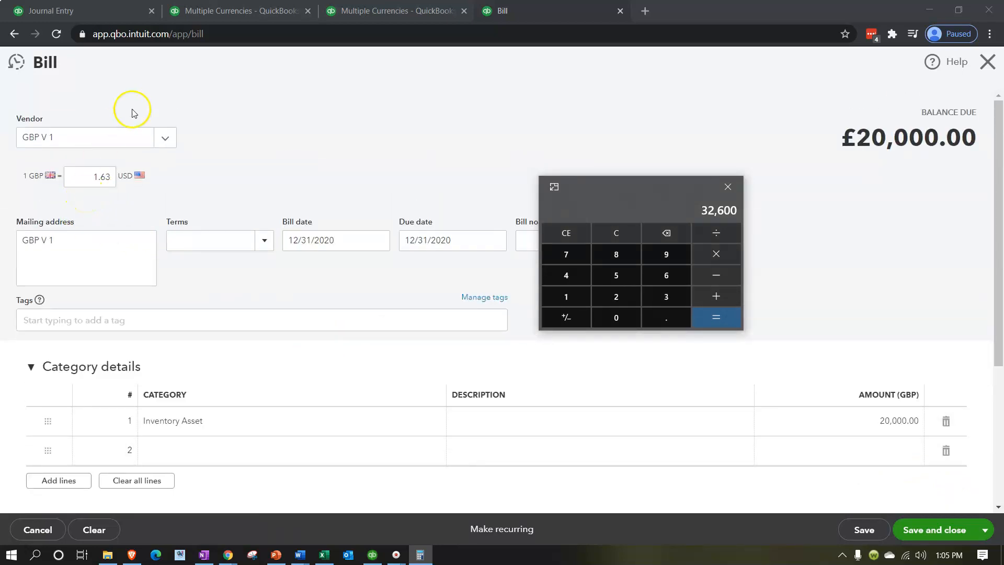
left_click(222, 11)
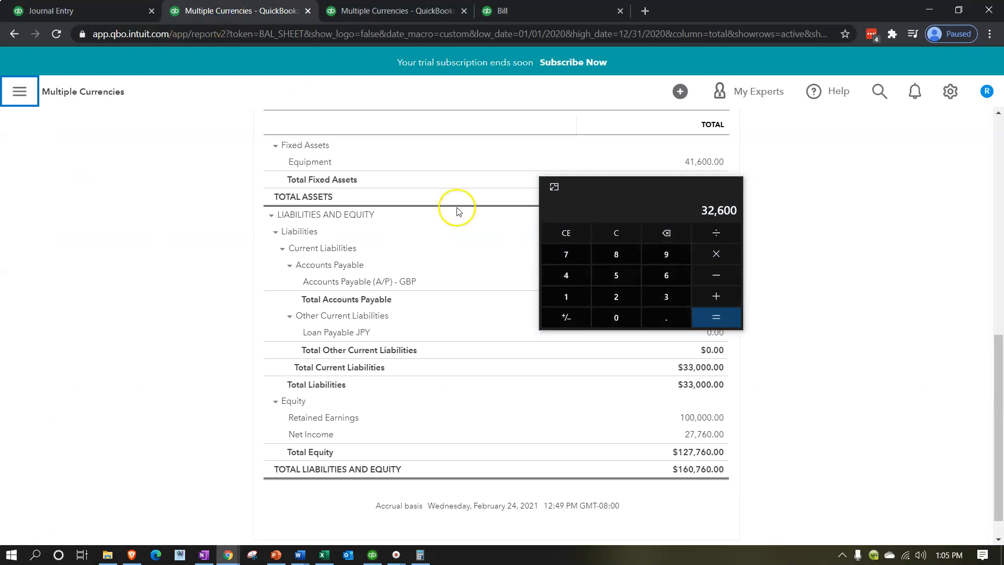
left_click_drag(636, 191, 802, 161)
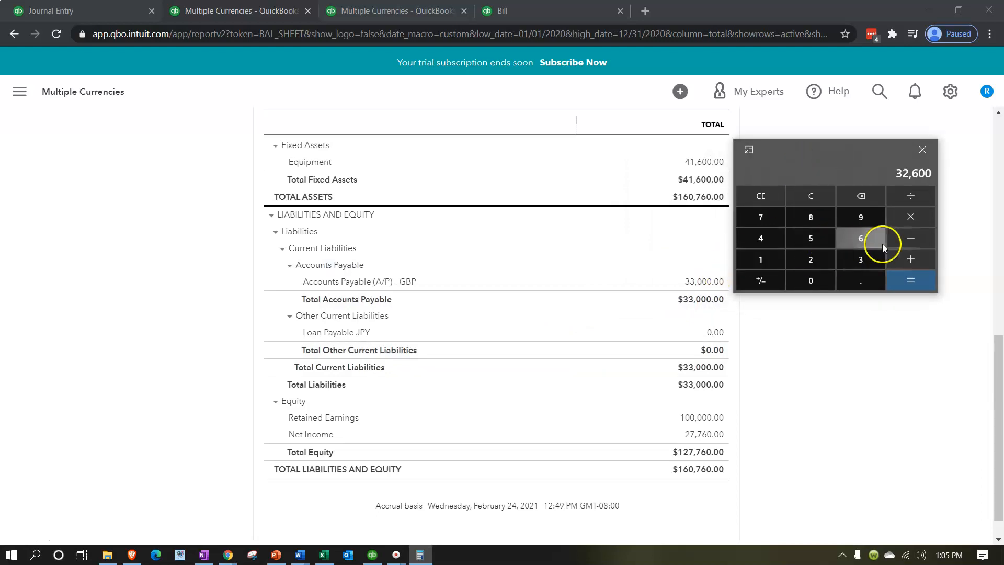
left_click(909, 238)
type("33000")
key("Return")
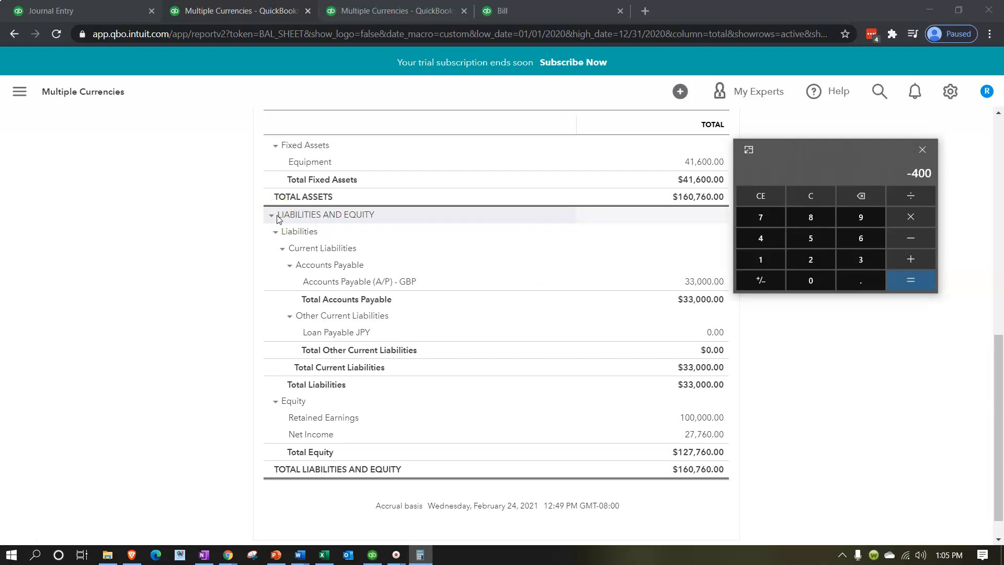
- Return to the open journal entry and enter a 400 debit for Accounts Payable Adj GBP and a 400 credit for Exchange Gain or Loss
left_click(67, 9)
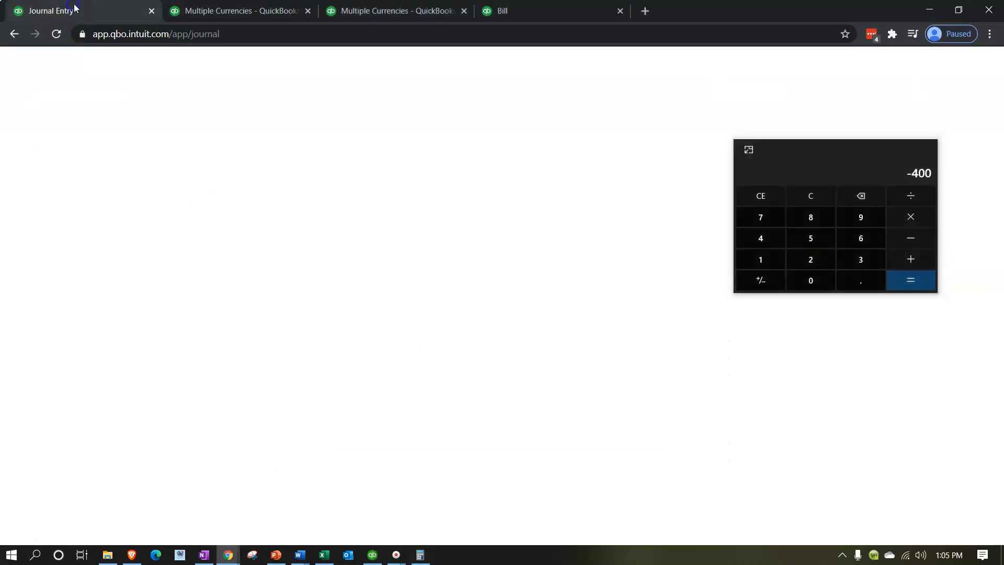
left_click(364, 296)
left_click(394, 272)
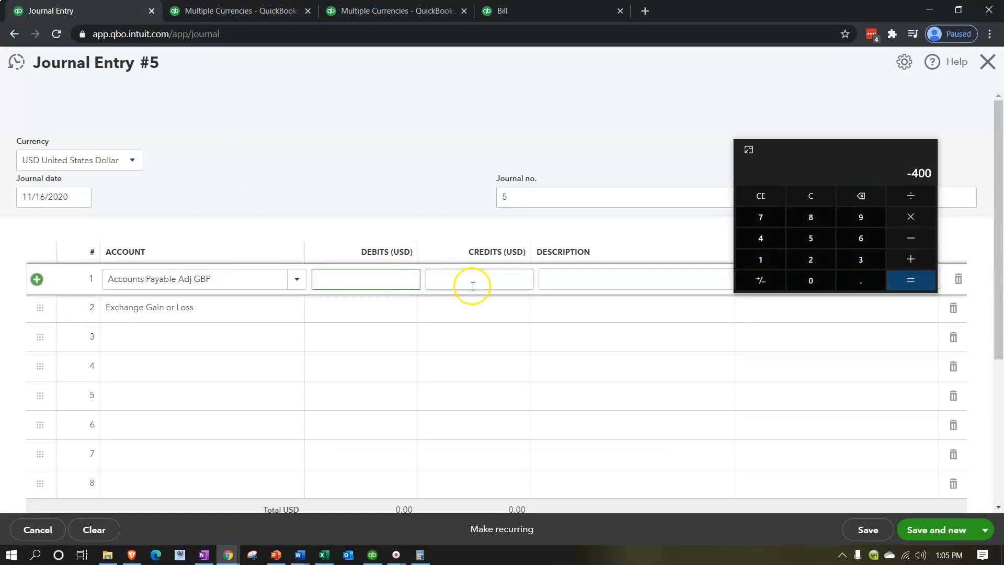
type("400")
key("Tab")
left_click(434, 307)
type("400")
key("Tab")
- Enter "ADJ Entry" as the description on both journal lines, and save and close the journal entry
left_click_drag(804, 151, 1003, 139)
left_click(612, 279)
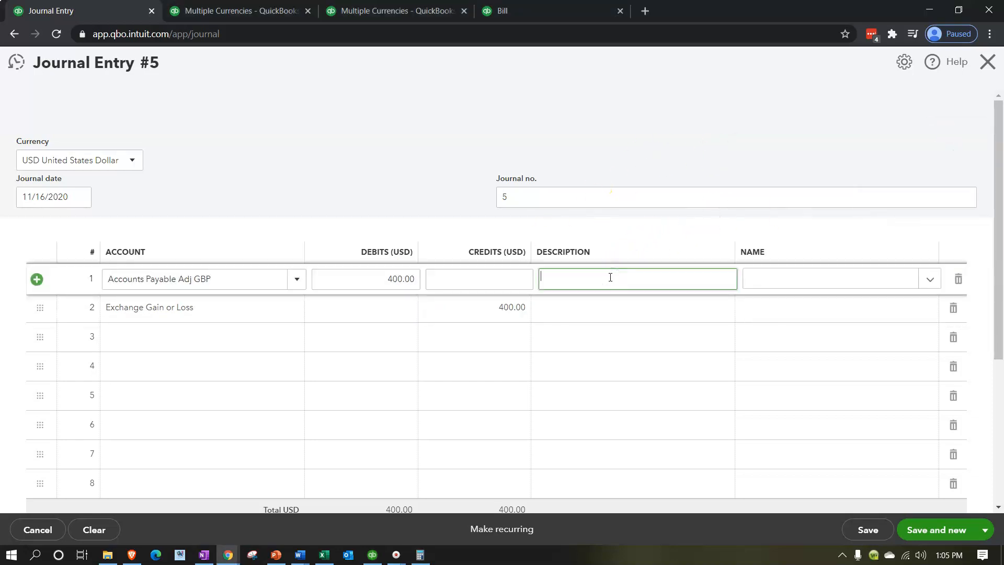
type("ADJ Entry")
left_click(648, 276)
left_click(603, 314)
type("ADJ Entry")
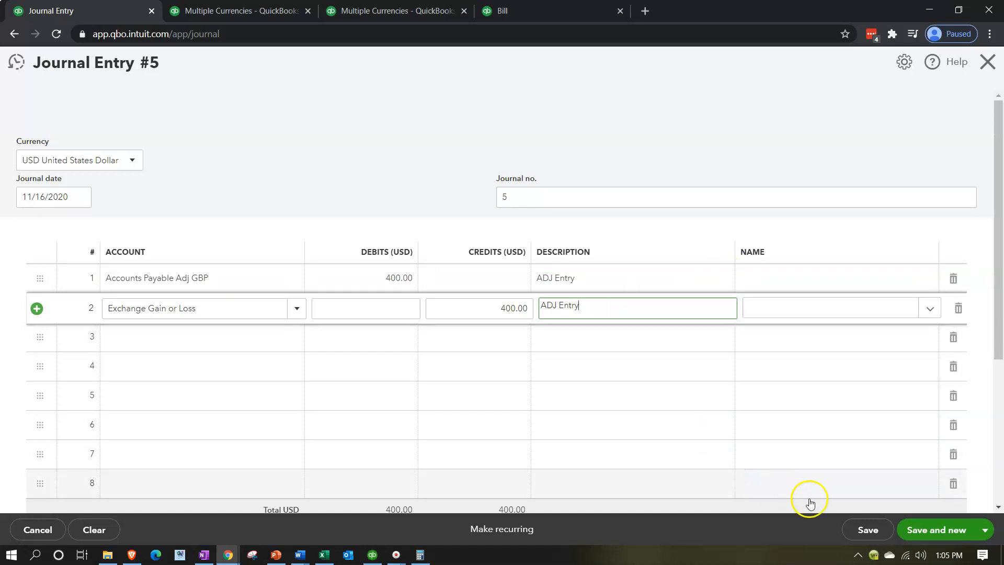
left_click(984, 531)
left_click(926, 508)
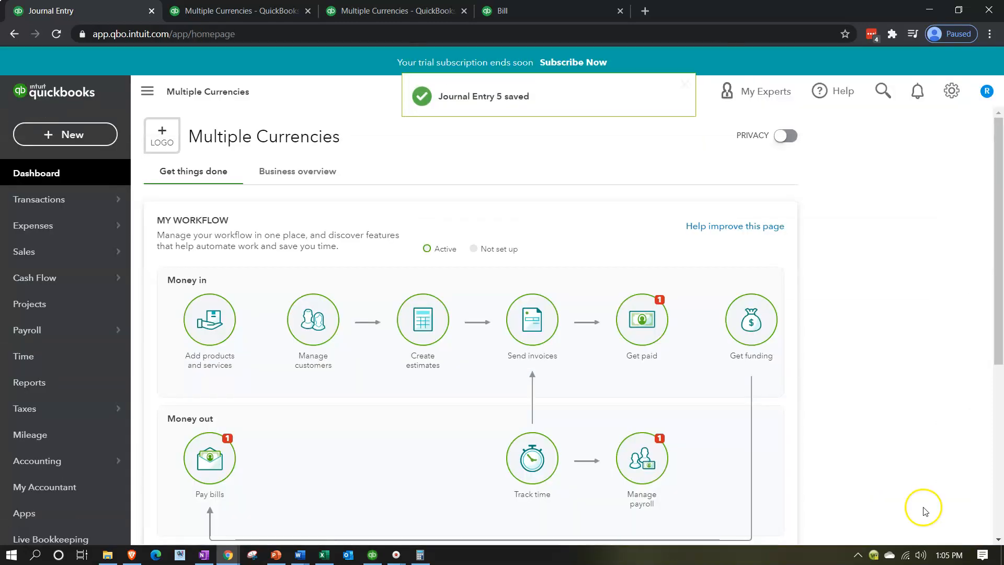
- Rerun the December 31, 2020 Balance Sheet and review the GBP accounts payable and adjustment lines under liabilities
left_click(228, 11)
scroll(141, 327, "up", 10)
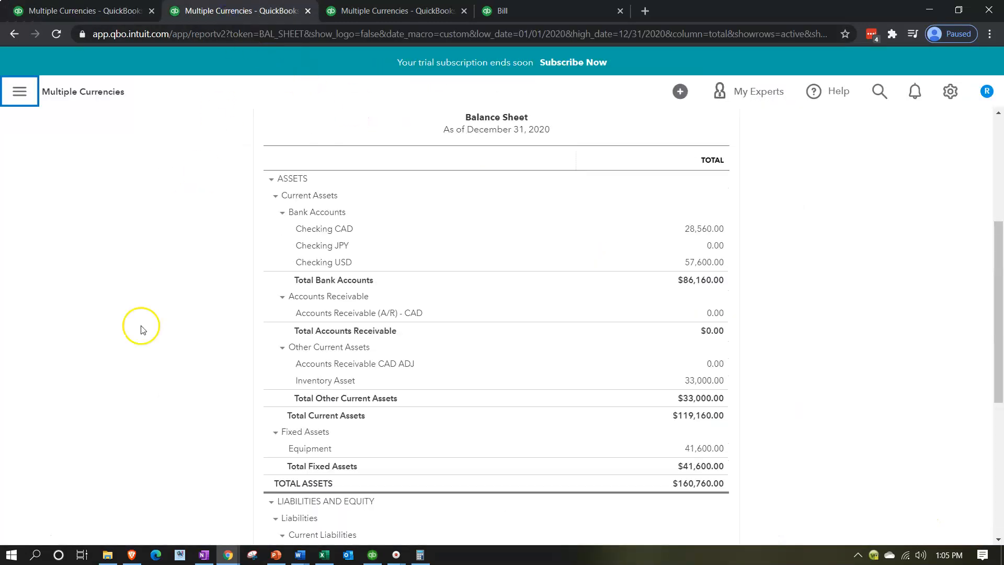
left_click(578, 184)
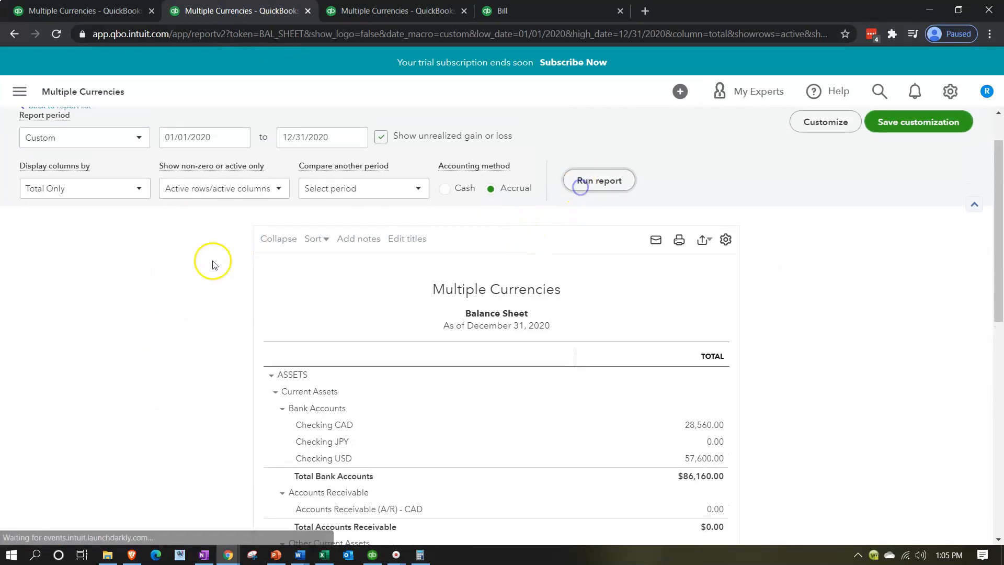
scroll(160, 376, "down", 2)
key("ctrl+plus")
key("ctrl+plus")
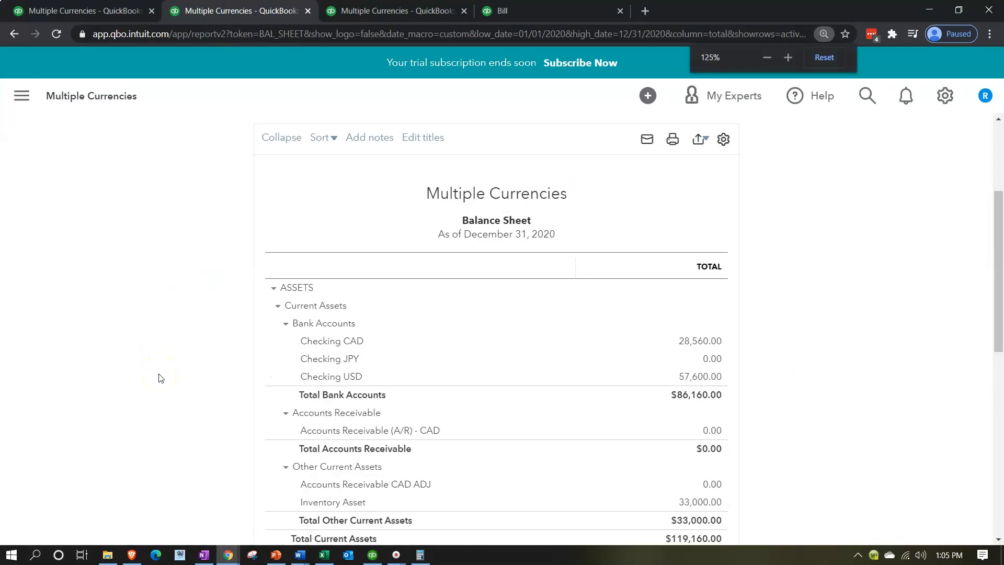
scroll(159, 376, "down", 5)
scroll(161, 378, "down", 3)
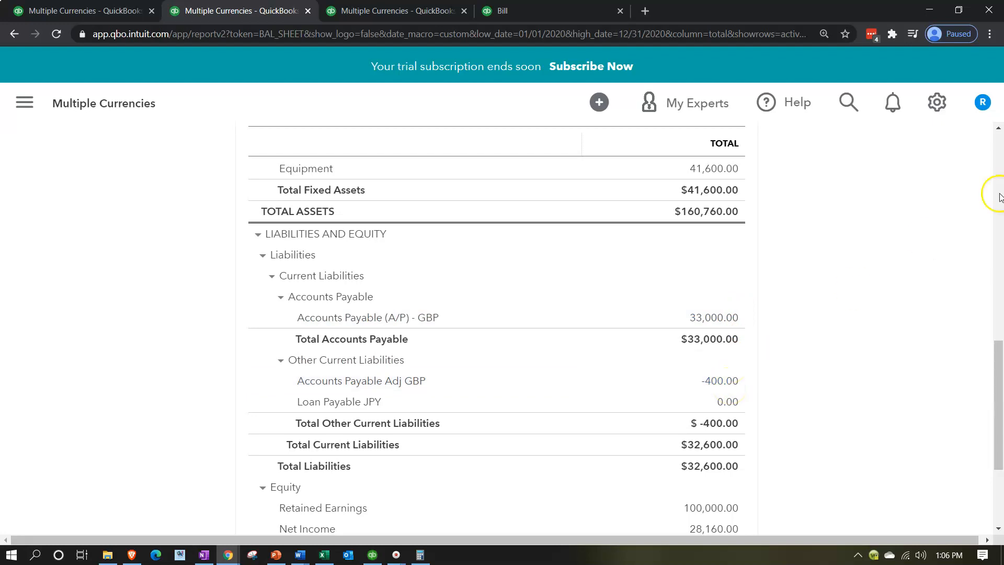
- Calculate 33000 minus 400 in Calculator to check the adjusted GBP accounts payable
left_click_drag(1003, 149, 130, 254)
left_click(118, 306)
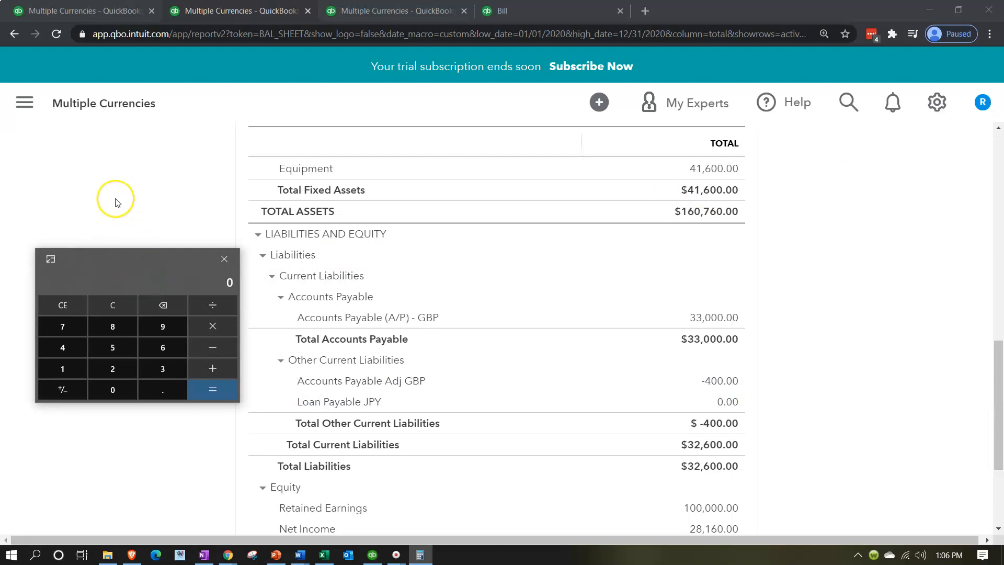
type("33000-400")
key("Return")
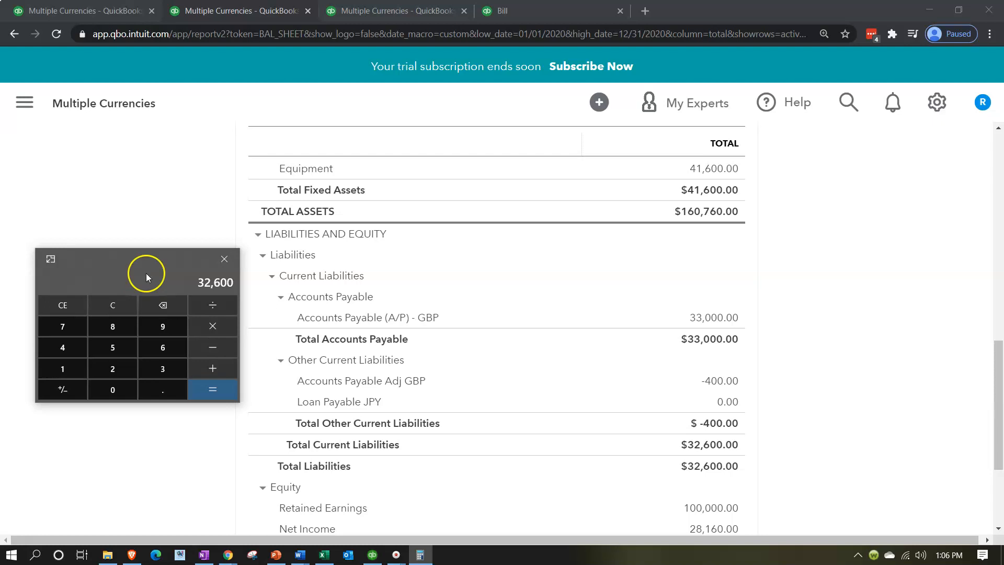
left_click_drag(140, 259, 1003, 157)
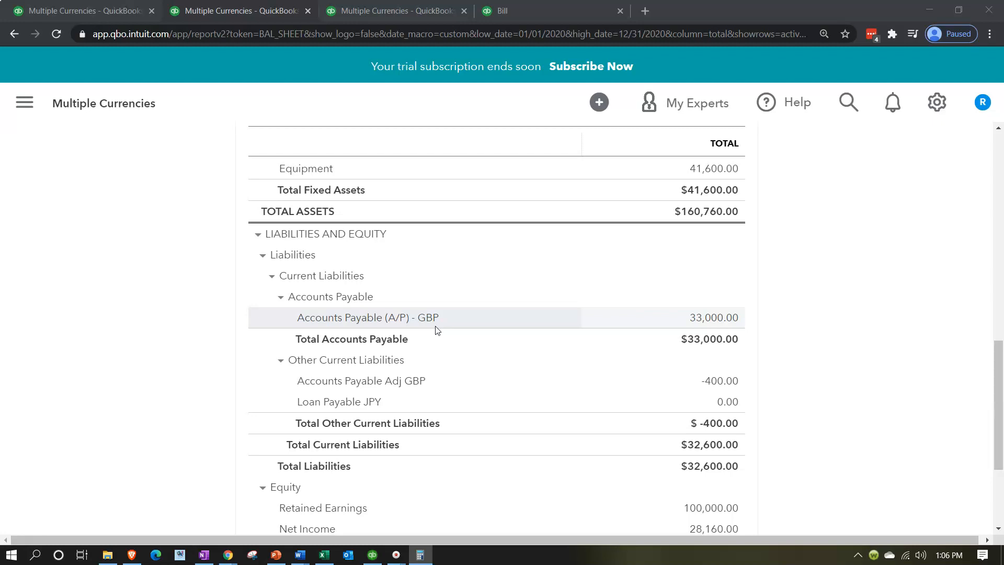
- Collapse and re-expand the Accounts Payable and Other Current Liabilities groups on the Balance Sheet to compare their totals
left_click(432, 393)
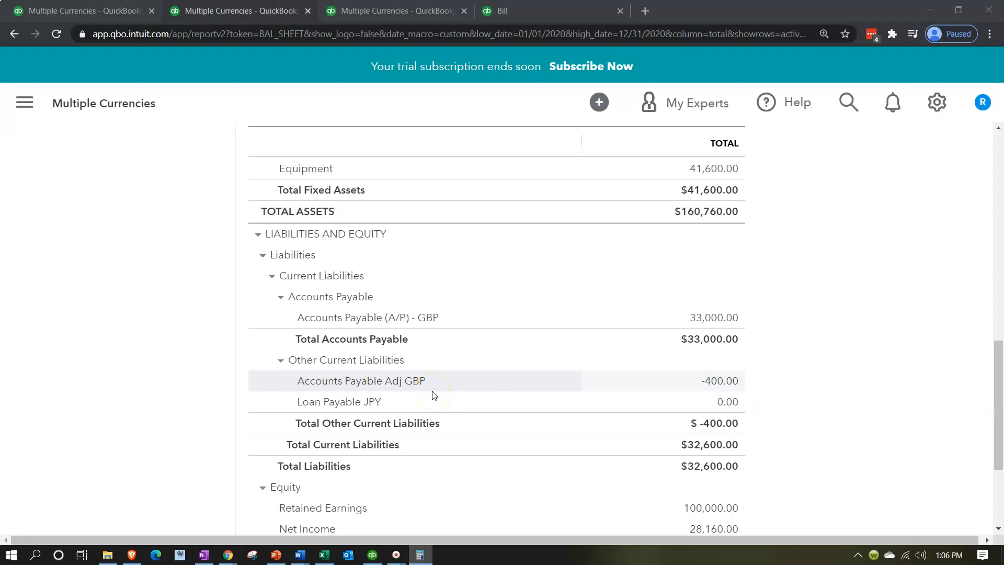
left_click(281, 298)
left_click(281, 318)
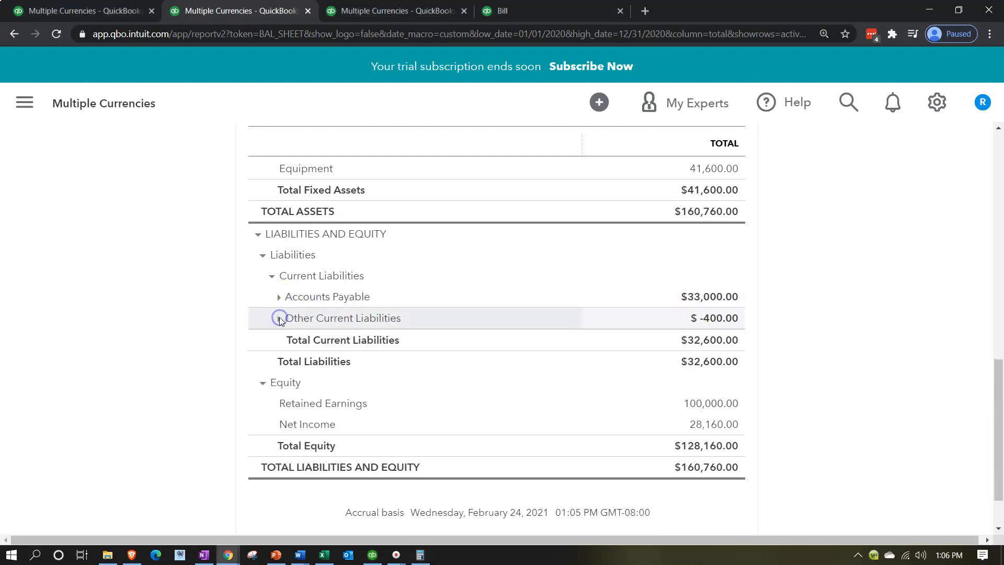
left_click(278, 296)
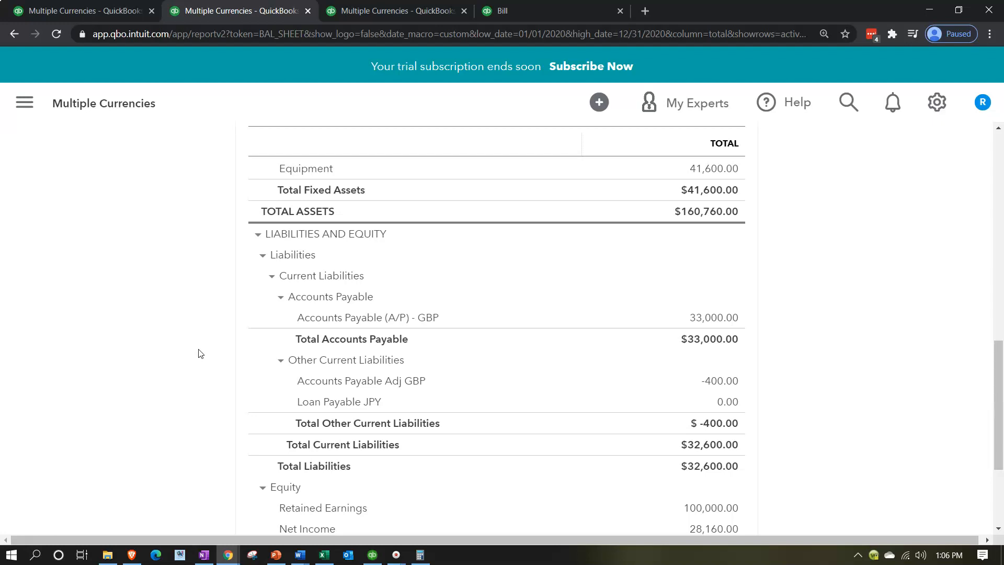
left_click(279, 382)
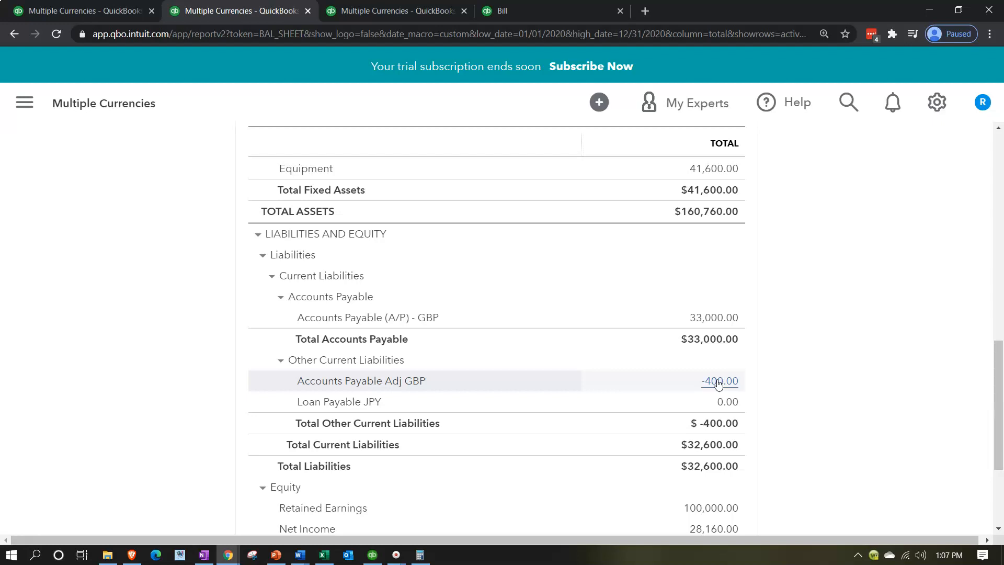
scroll(719, 384, "down", 1)
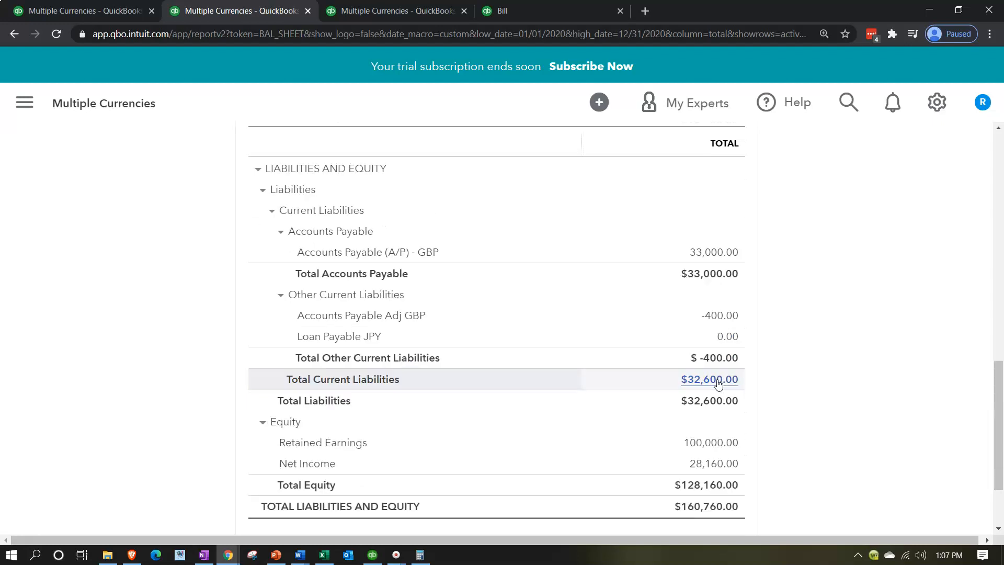
- Rerun the 2020 Profit and Loss report and examine the transactions behind the Exchange Gain or Loss amount
left_click(388, 12)
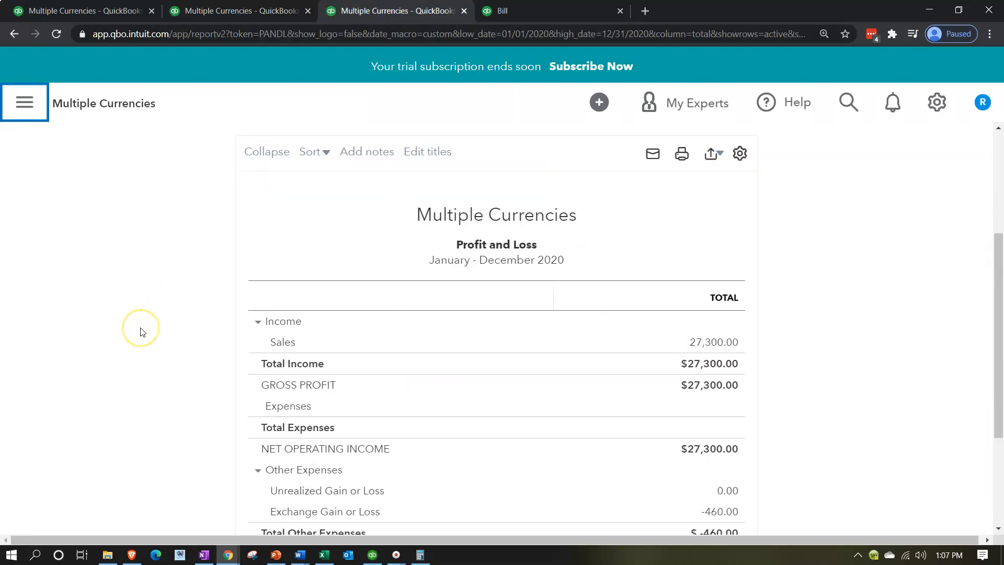
scroll(140, 331, "up", 3)
left_click(730, 276)
scroll(130, 392, "down", 6)
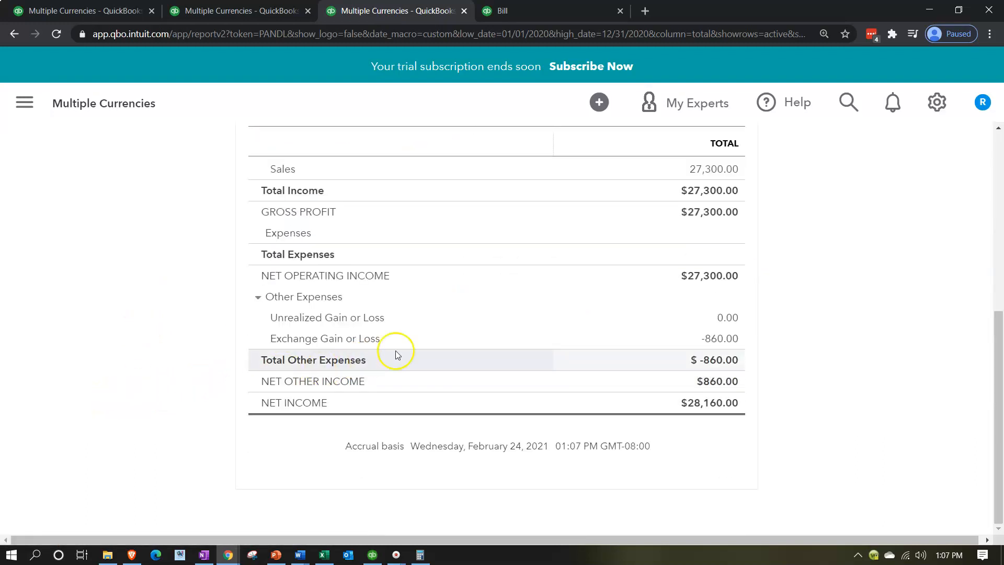
left_click(712, 340)
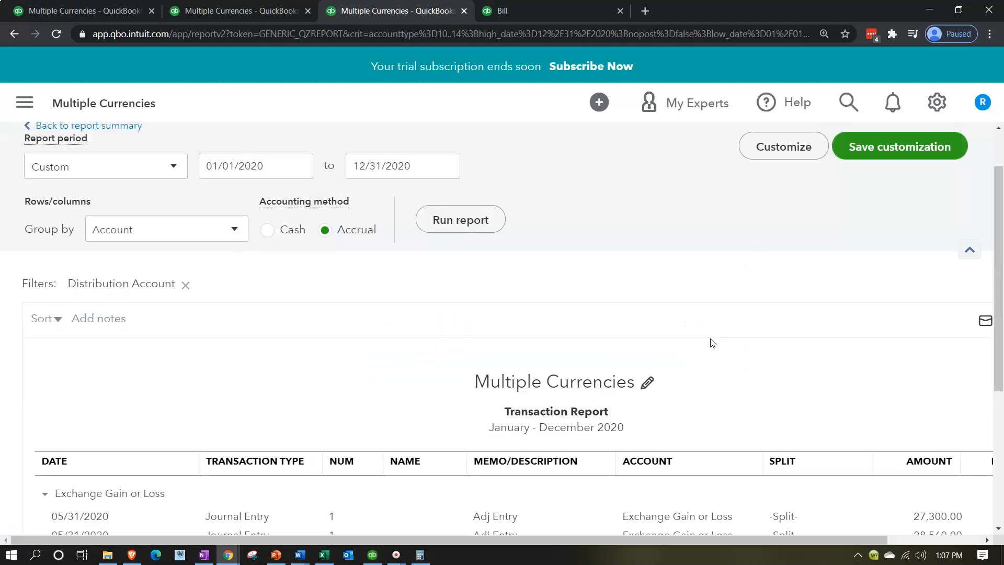
scroll(711, 342, "down", 3)
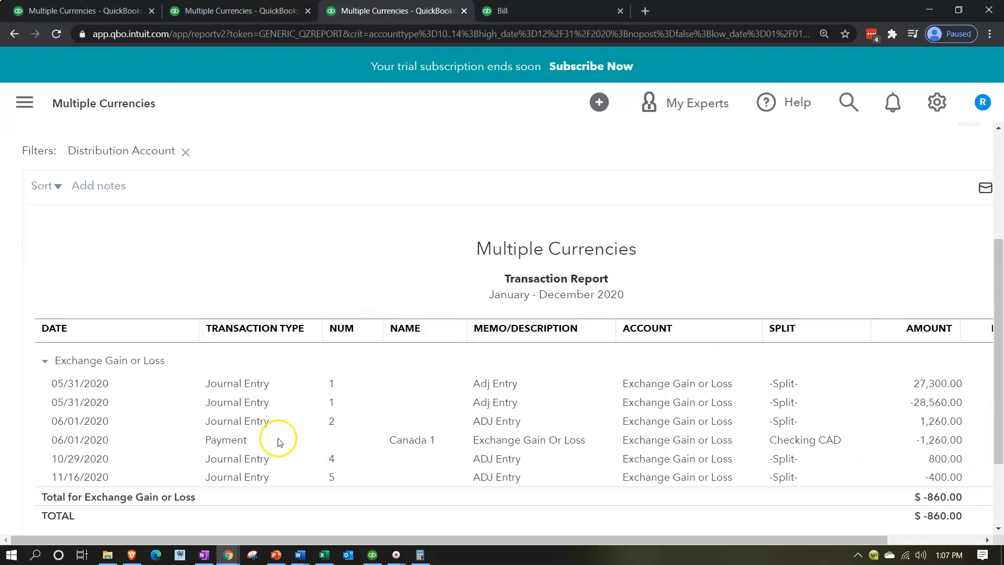
- Return to the Profit and Loss summary and close the open GBP V 1 bill without saving it
scroll(278, 437, "up", 4)
left_click(123, 193)
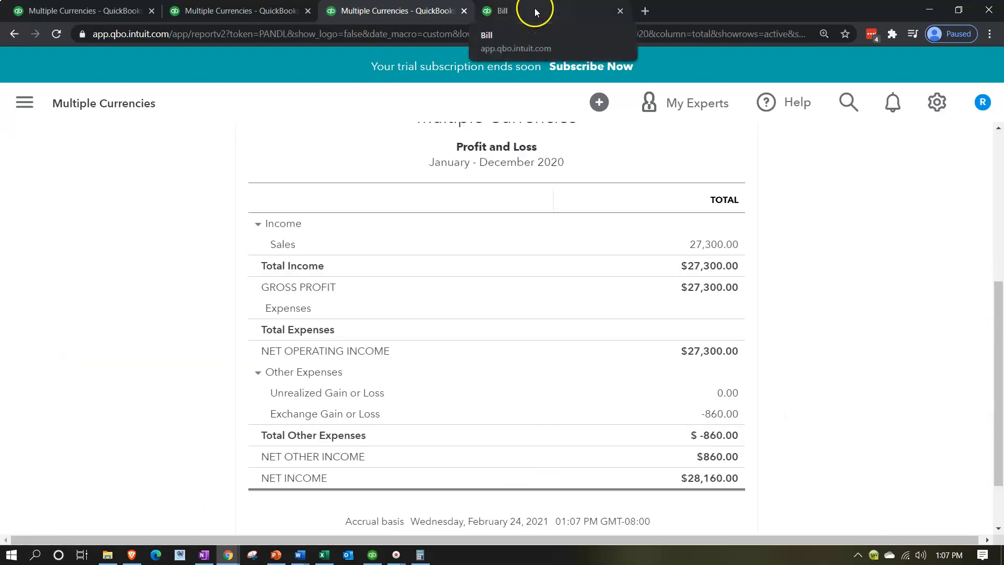
left_click(536, 12)
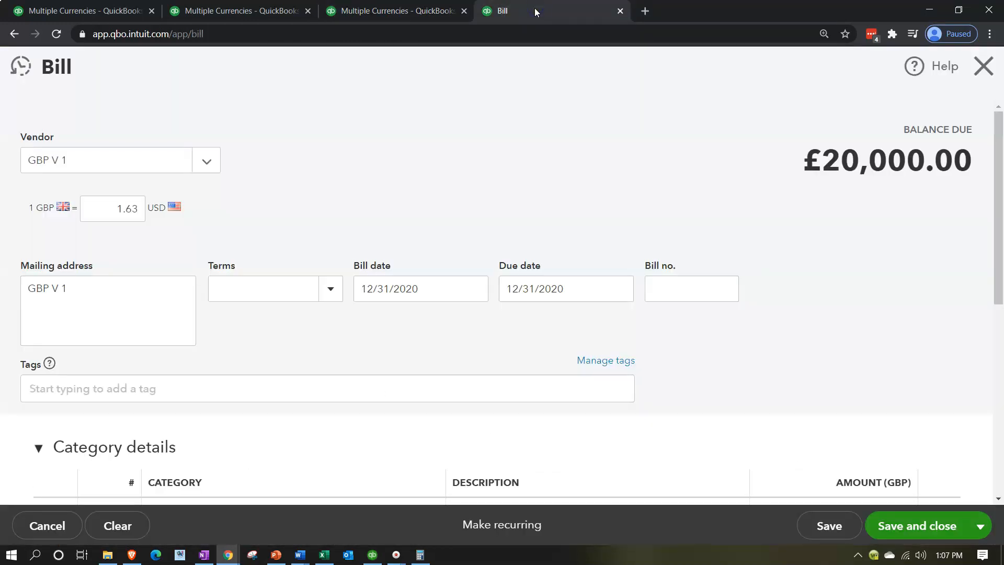
left_click(984, 68)
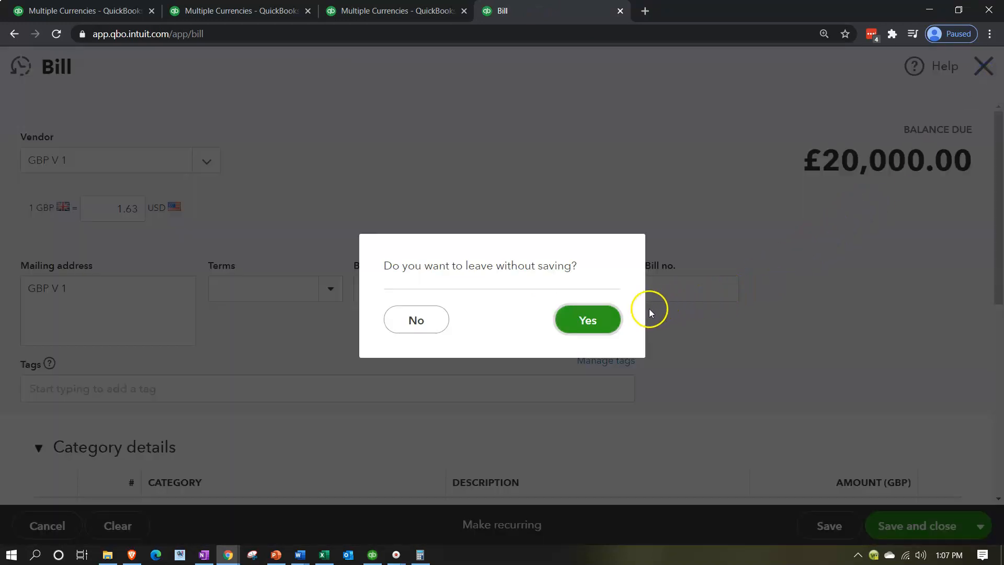
left_click(608, 327)
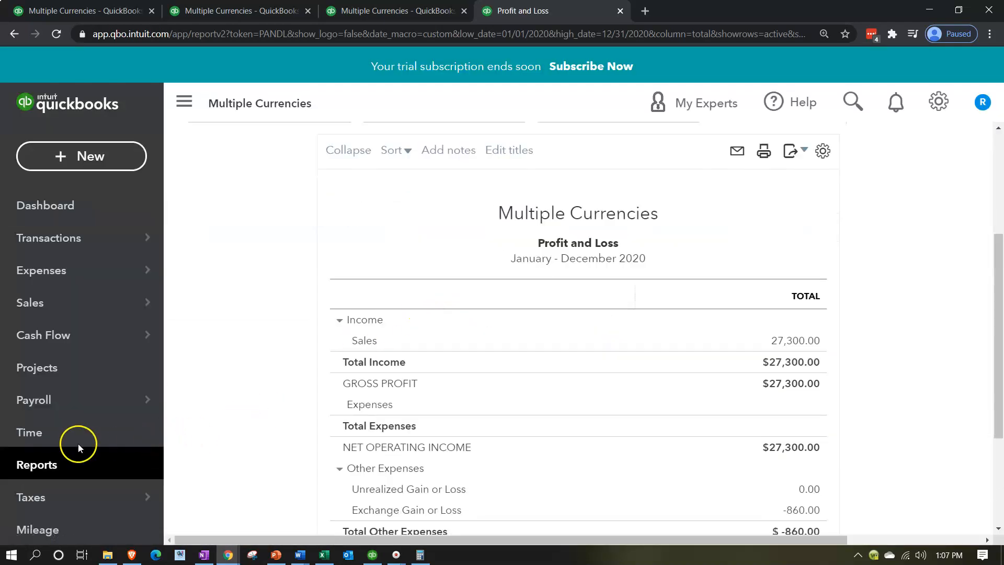
- Find the Trial Balance report in the reports list and open it
left_click(21, 465)
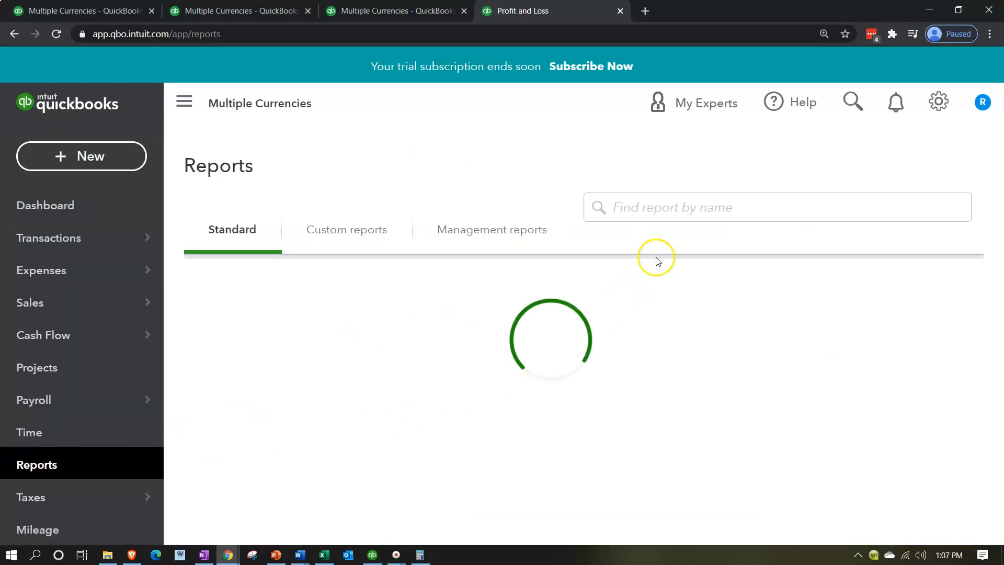
left_click(646, 279)
type("trail")
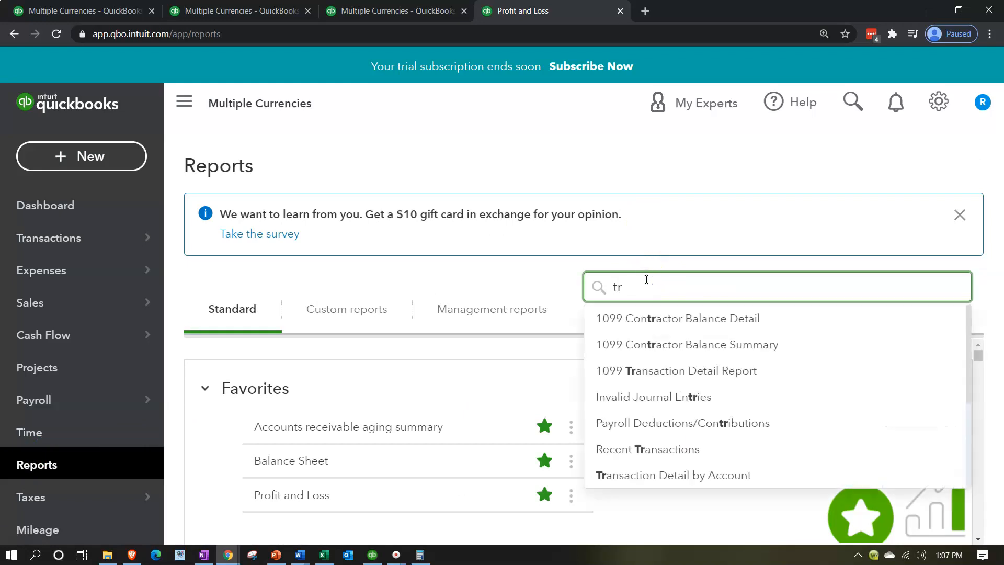
key("Down")
key("Return")
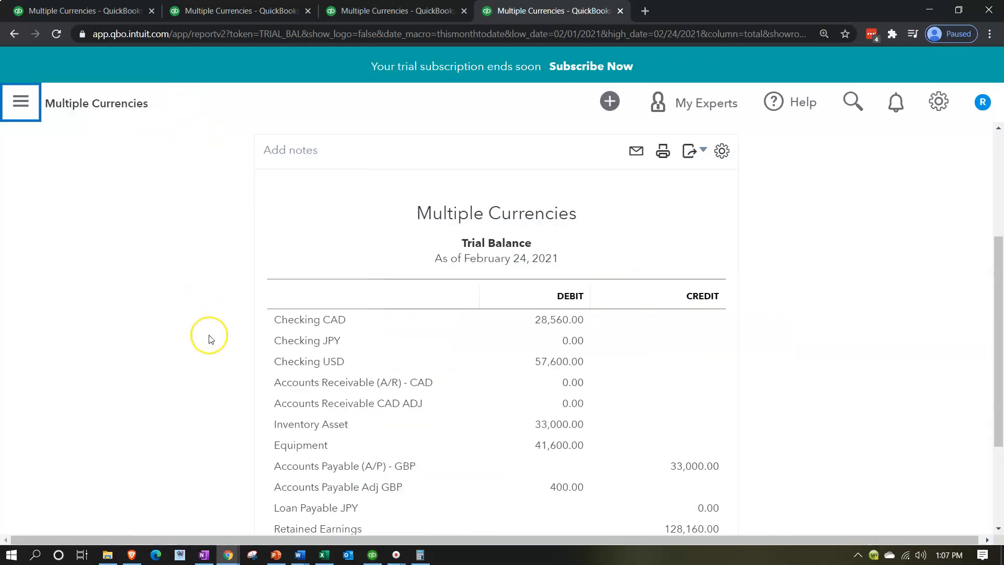
scroll(210, 339, "down", 1)
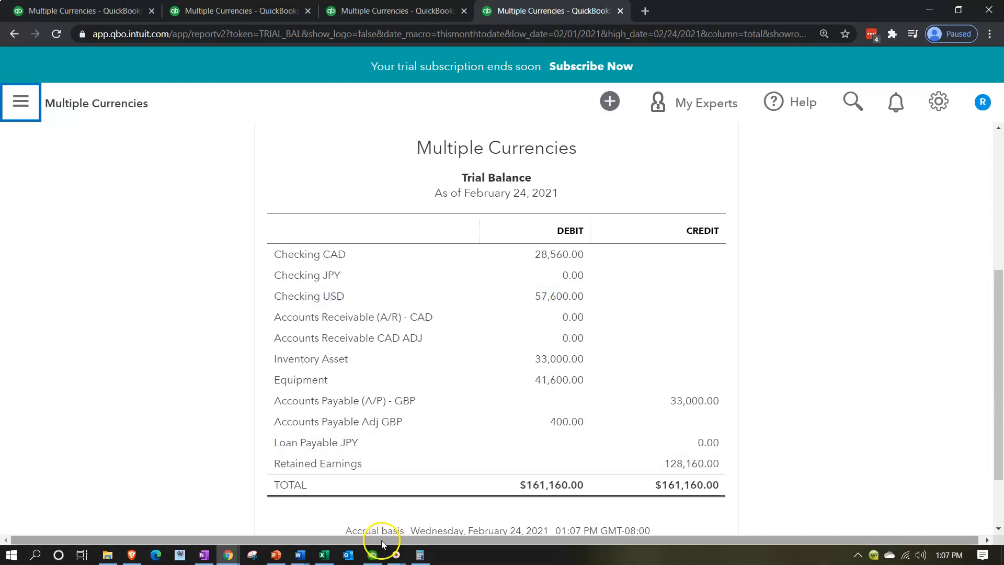
- Switch to the Excel workbook and review the Year 1 ending balances of the cash, foreign currency, receivable, inventory and machinery accounts
left_click(324, 555)
scroll(693, 375, "up", 4)
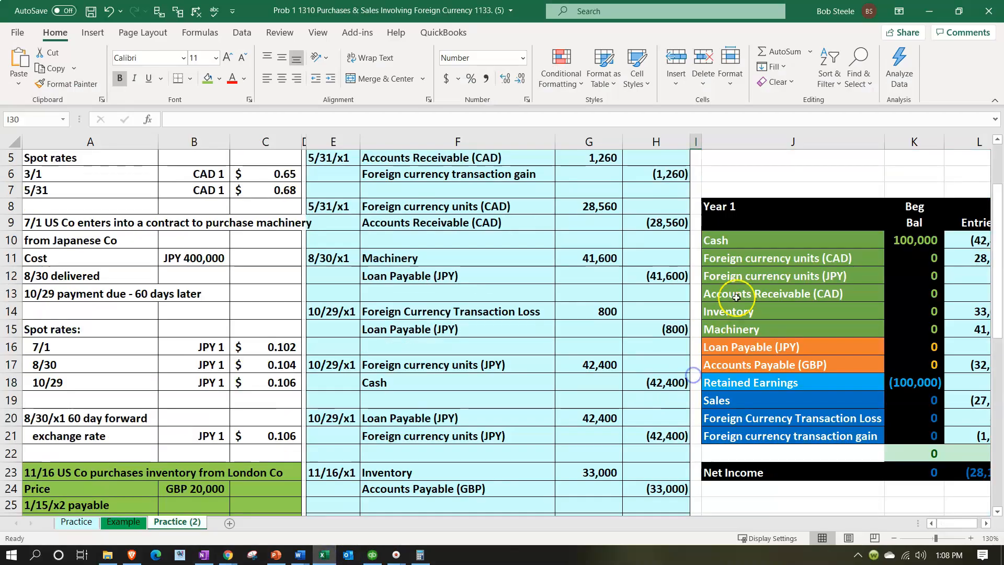
left_click(837, 224)
key("Right")
key("Right")
key("Right")
key("Right")
key("Right")
key("Down")
key("Down")
key("Down")
key("Left")
key("Left")
key("Up")
key("Up")
key("Down")
key("Down")
key("Down")
key("Down")
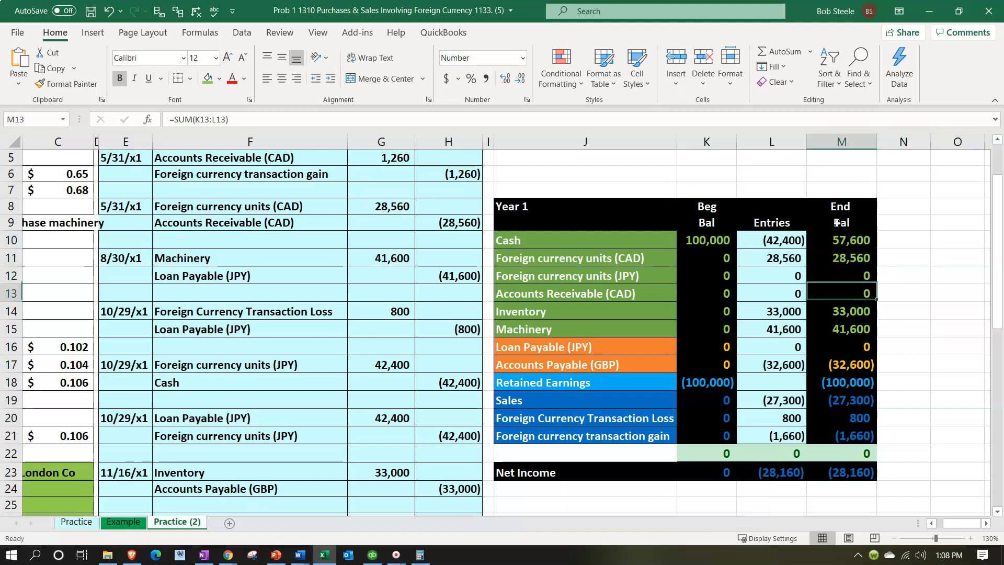
key("Down")
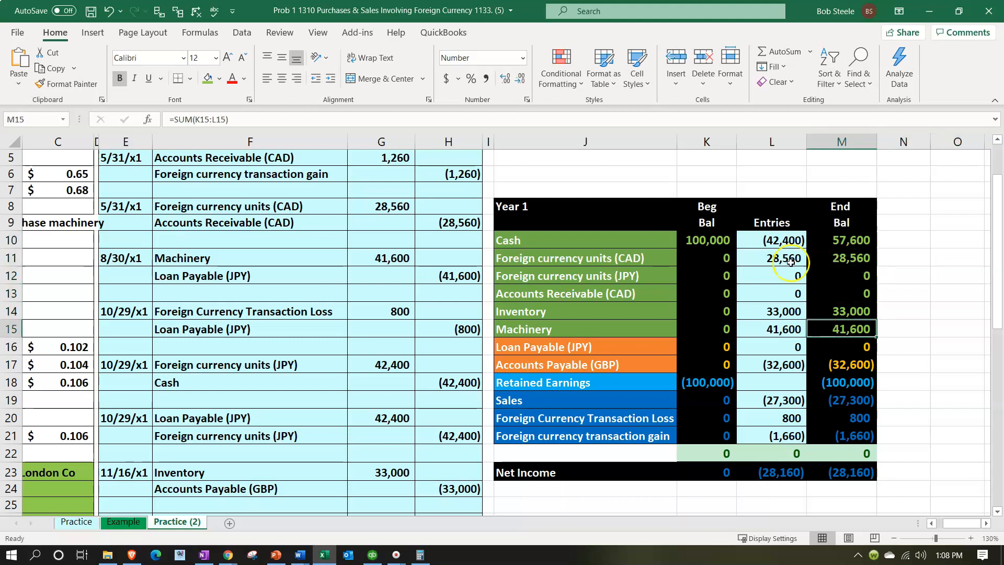
- Compare the QuickBooks Trial Balance with the ending Accounts Payable (GBP) and Retained Earnings balances in the Excel worksheet
mouse_move(324, 558)
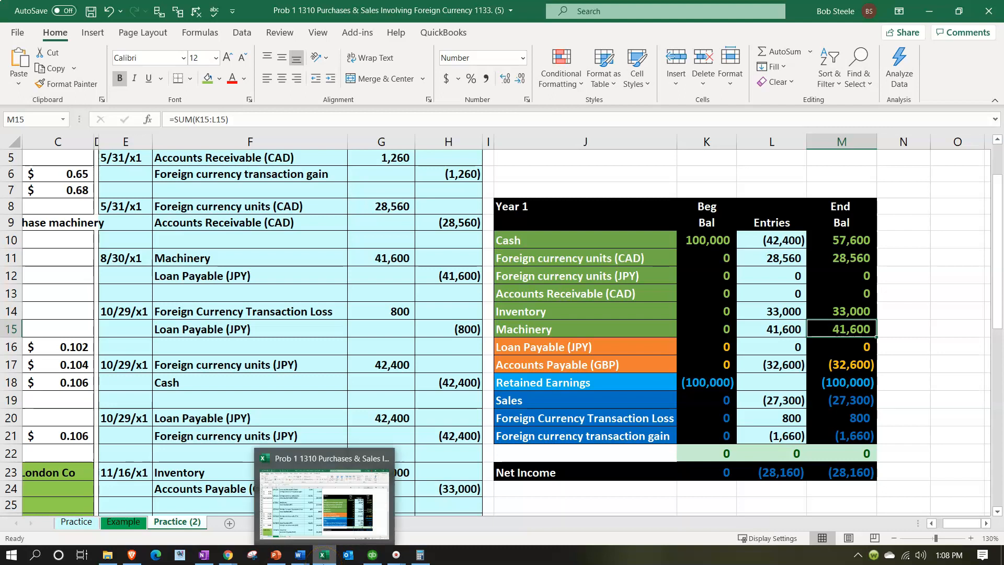
left_click(228, 554)
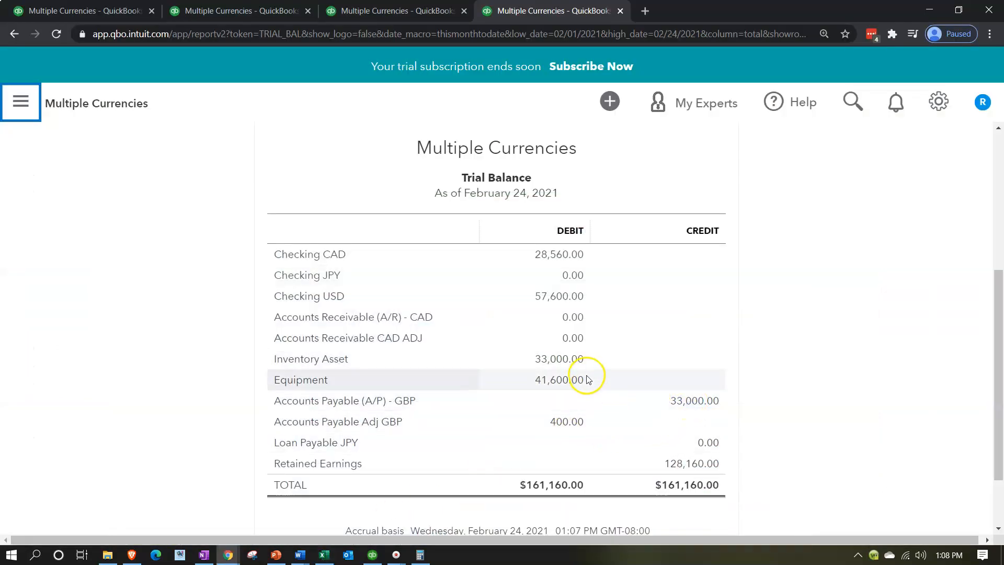
scroll(588, 380, "down", 1)
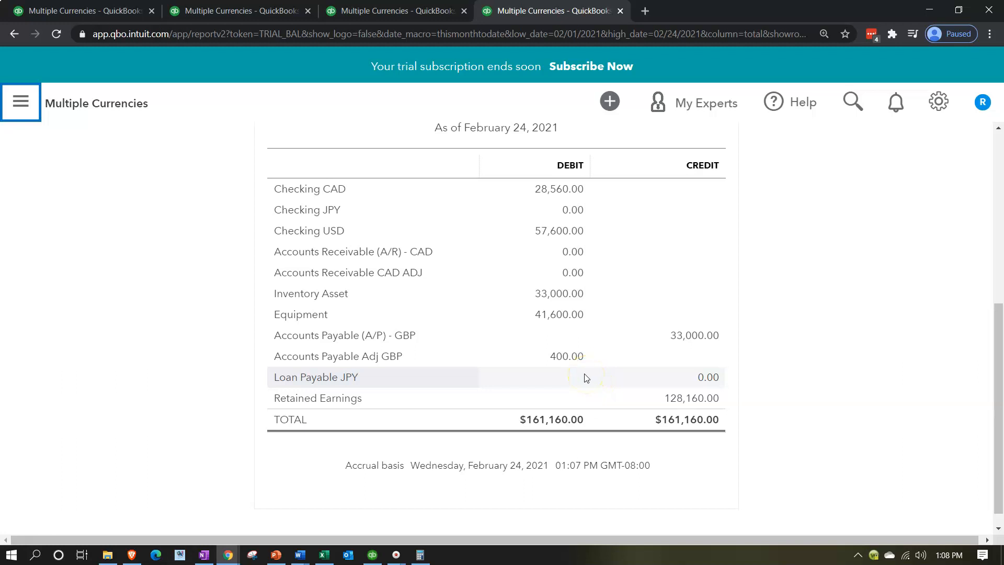
left_click(324, 554)
left_click(848, 364)
scroll(842, 324, "down", 2)
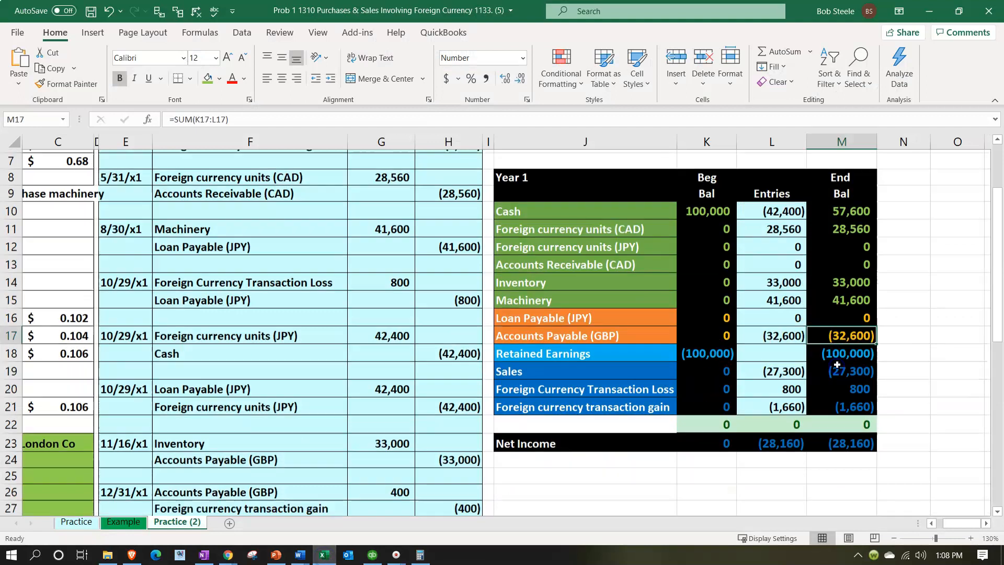
left_click(837, 283)
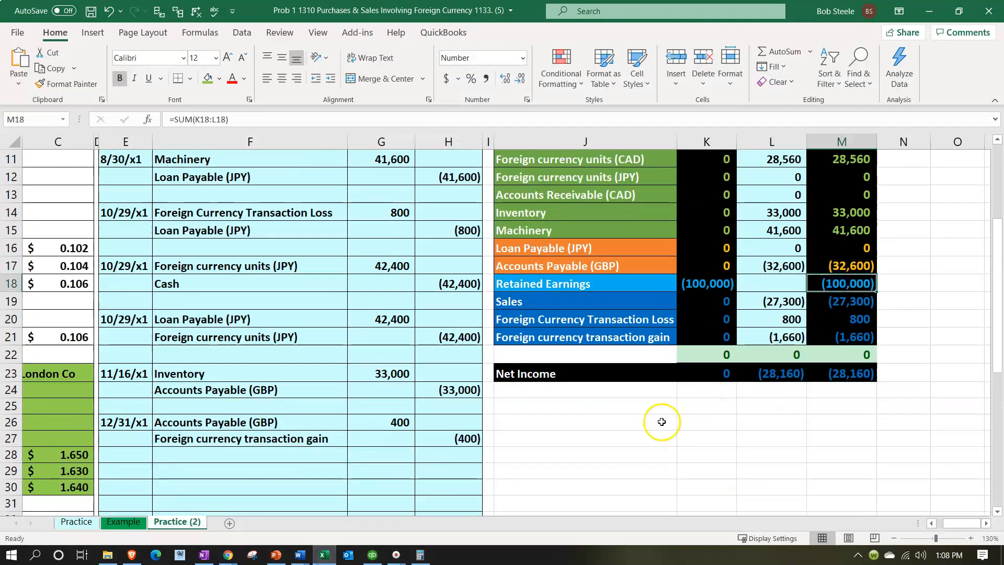
- Return to the QuickBooks Trial Balance and rerun it for 01/01/2020 to 12/31/2020
left_click(324, 554)
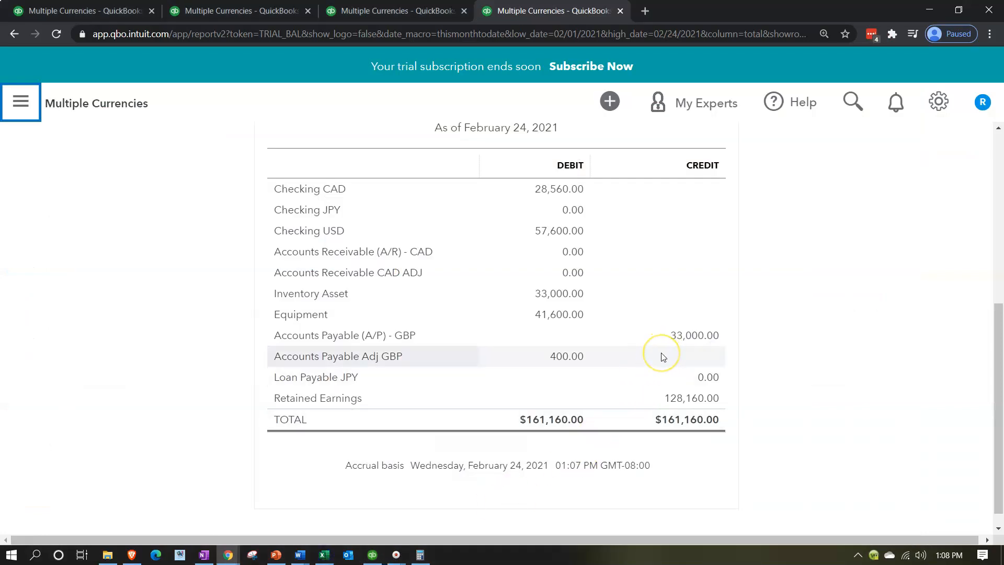
scroll(488, 421, "up", 6)
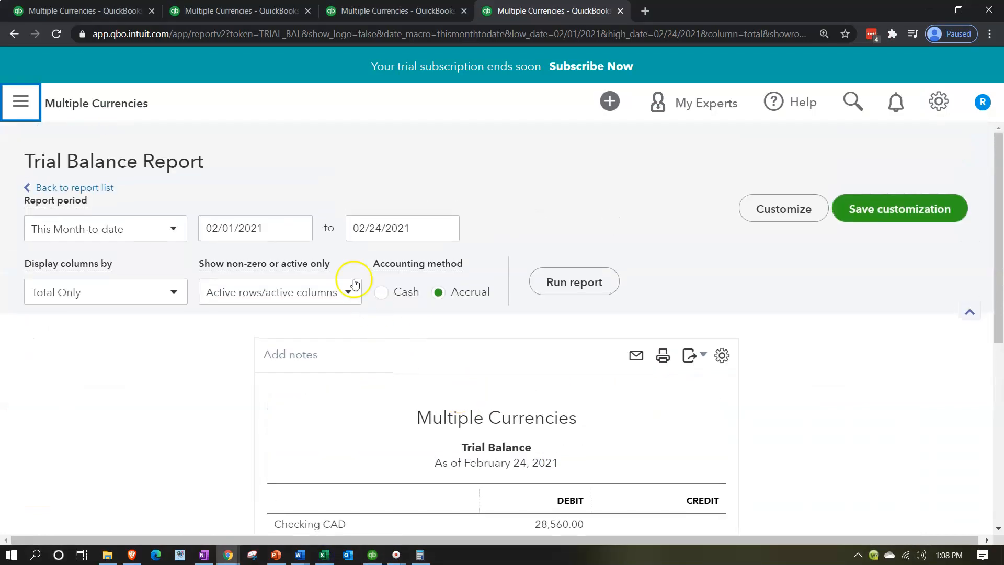
left_click(283, 229)
type("01")
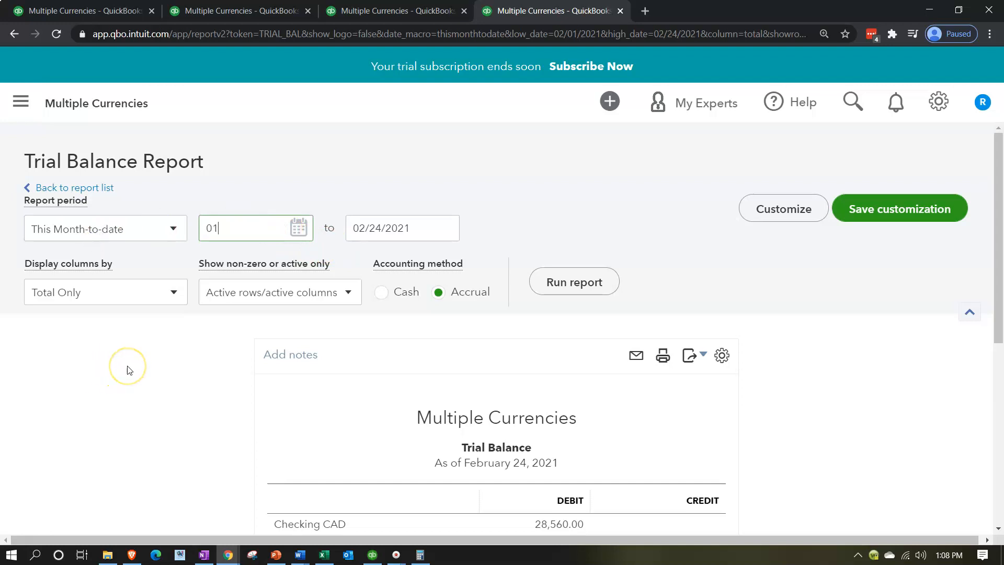
type("/01/2020")
key("Tab")
type("12/31/2")
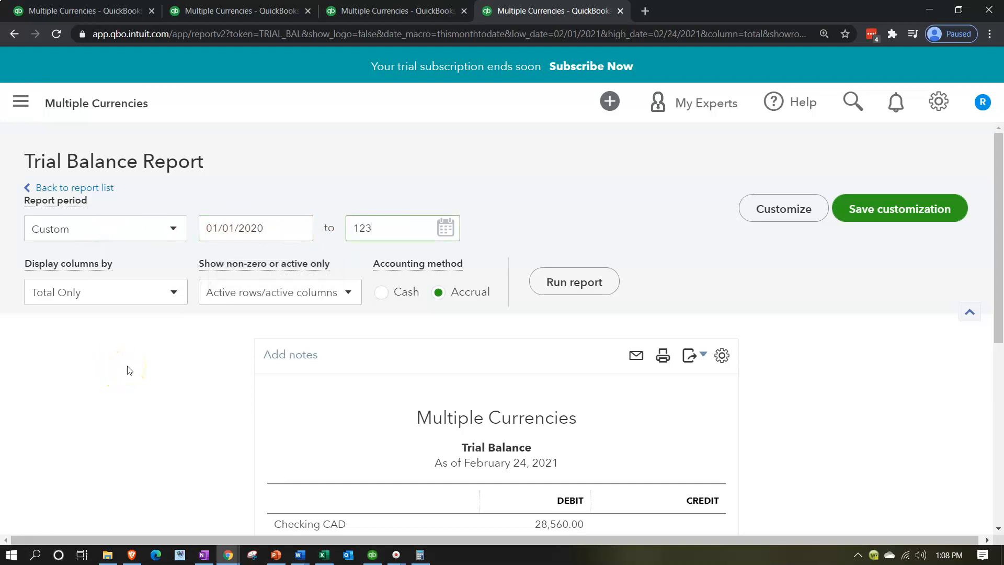
type("020")
left_click(578, 282)
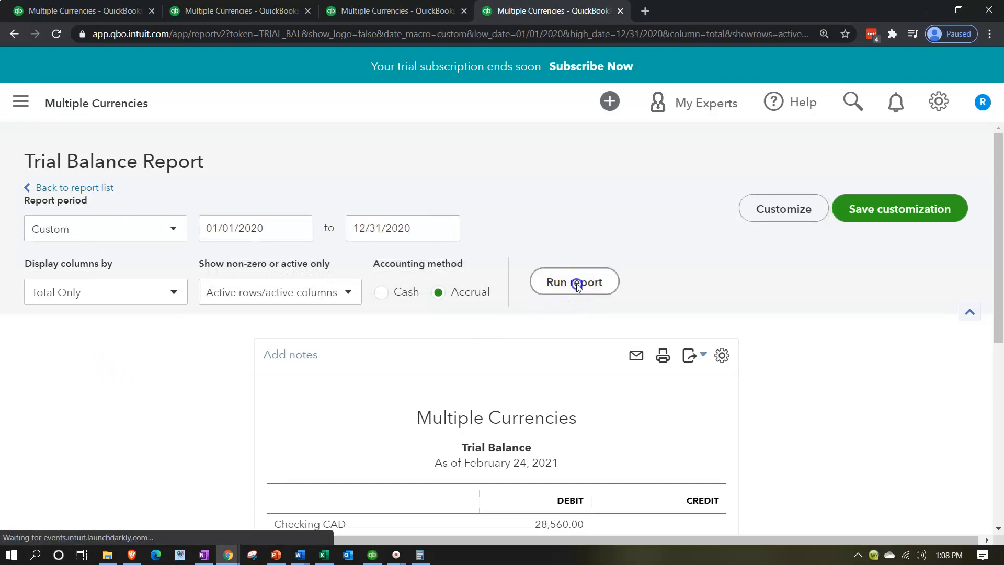
scroll(579, 287, "down", 6)
scroll(578, 286, "down", 1)
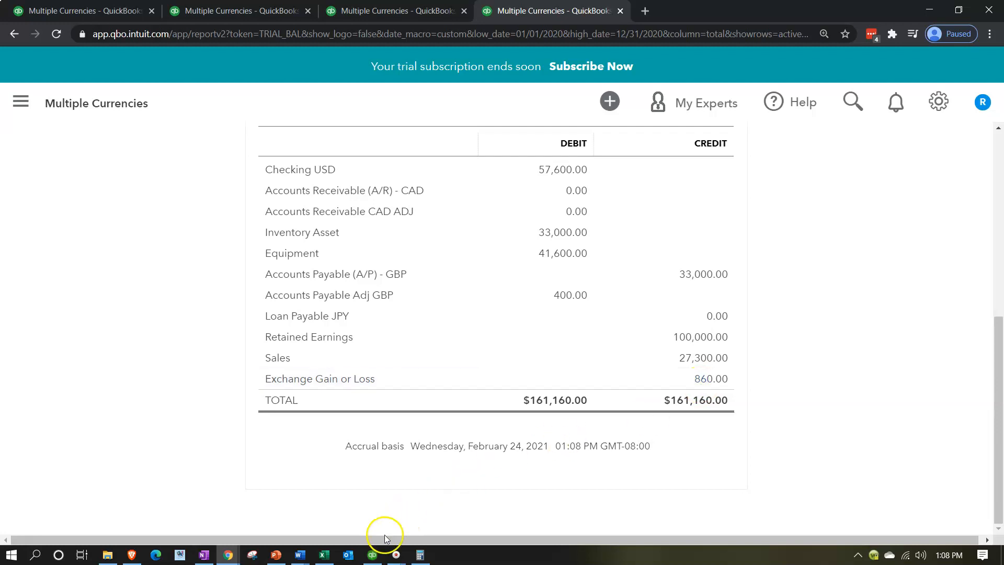
- Check the sum of the foreign currency transaction loss and gain entries in Excel against Exchange Gain or Loss on the Trial Balance
left_click(374, 556)
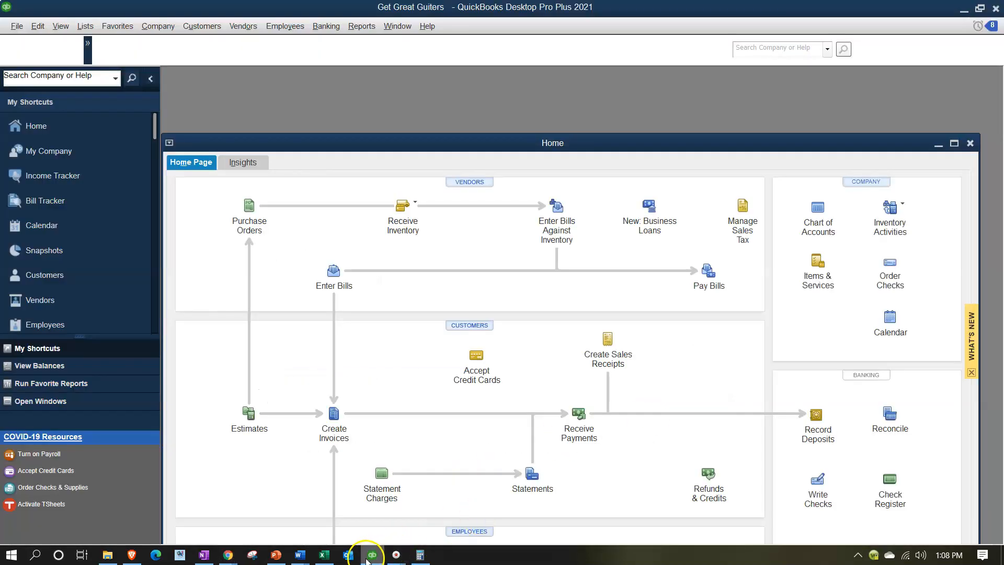
left_click(372, 554)
left_click(324, 554)
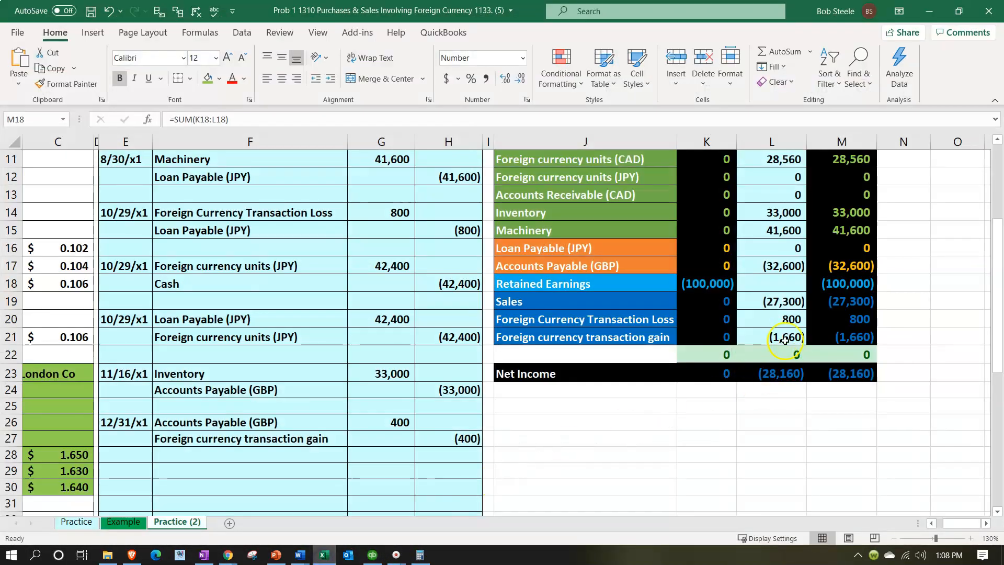
left_click_drag(788, 320, 783, 334)
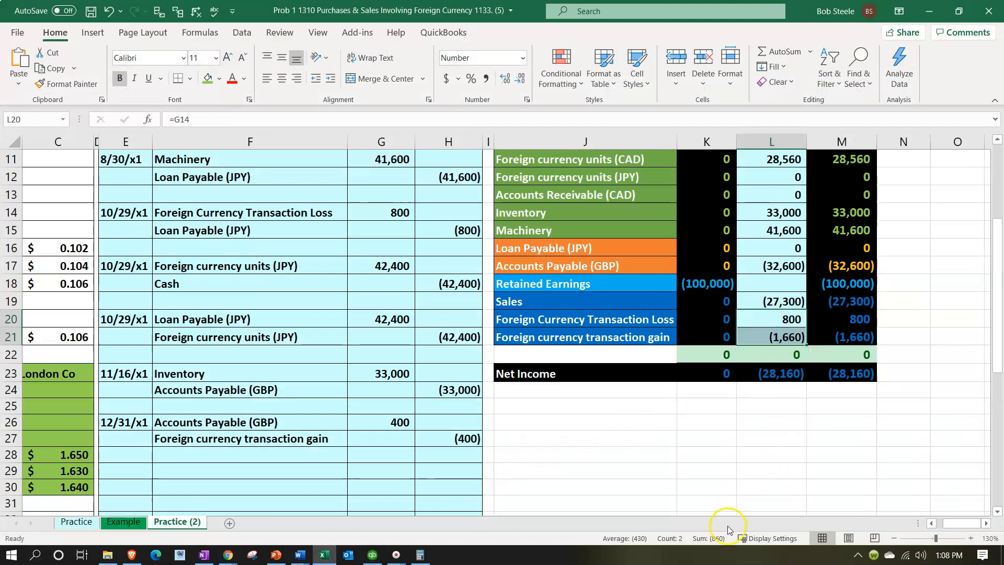
left_click(538, 455)
scroll(539, 455, "up", 2)
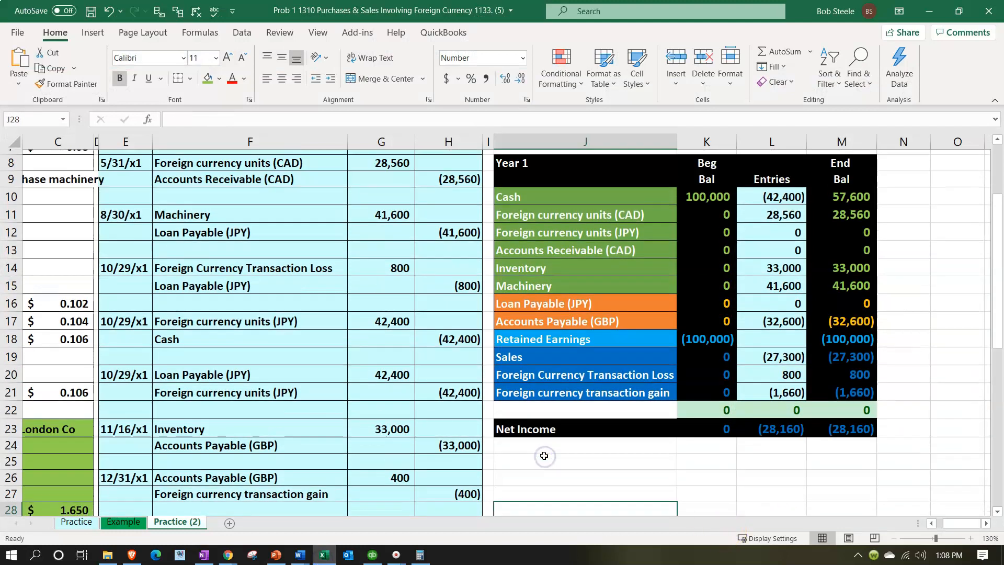
left_click(326, 559)
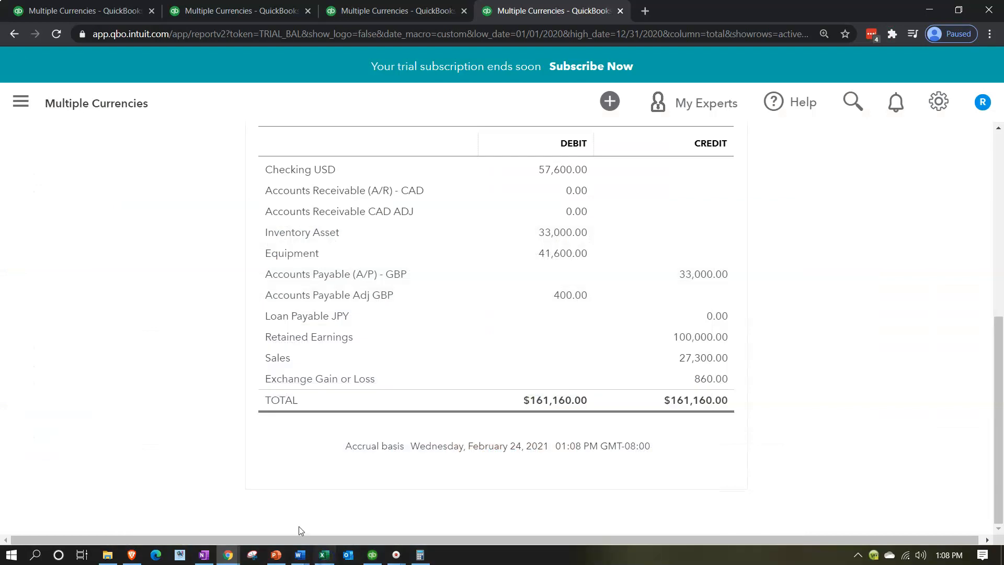
scroll(192, 421, "up", 2)
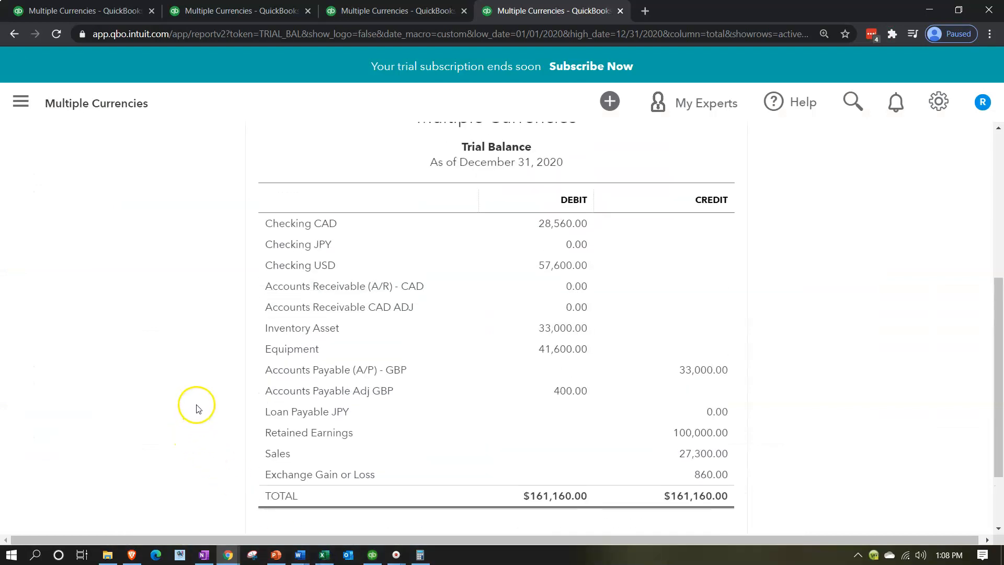